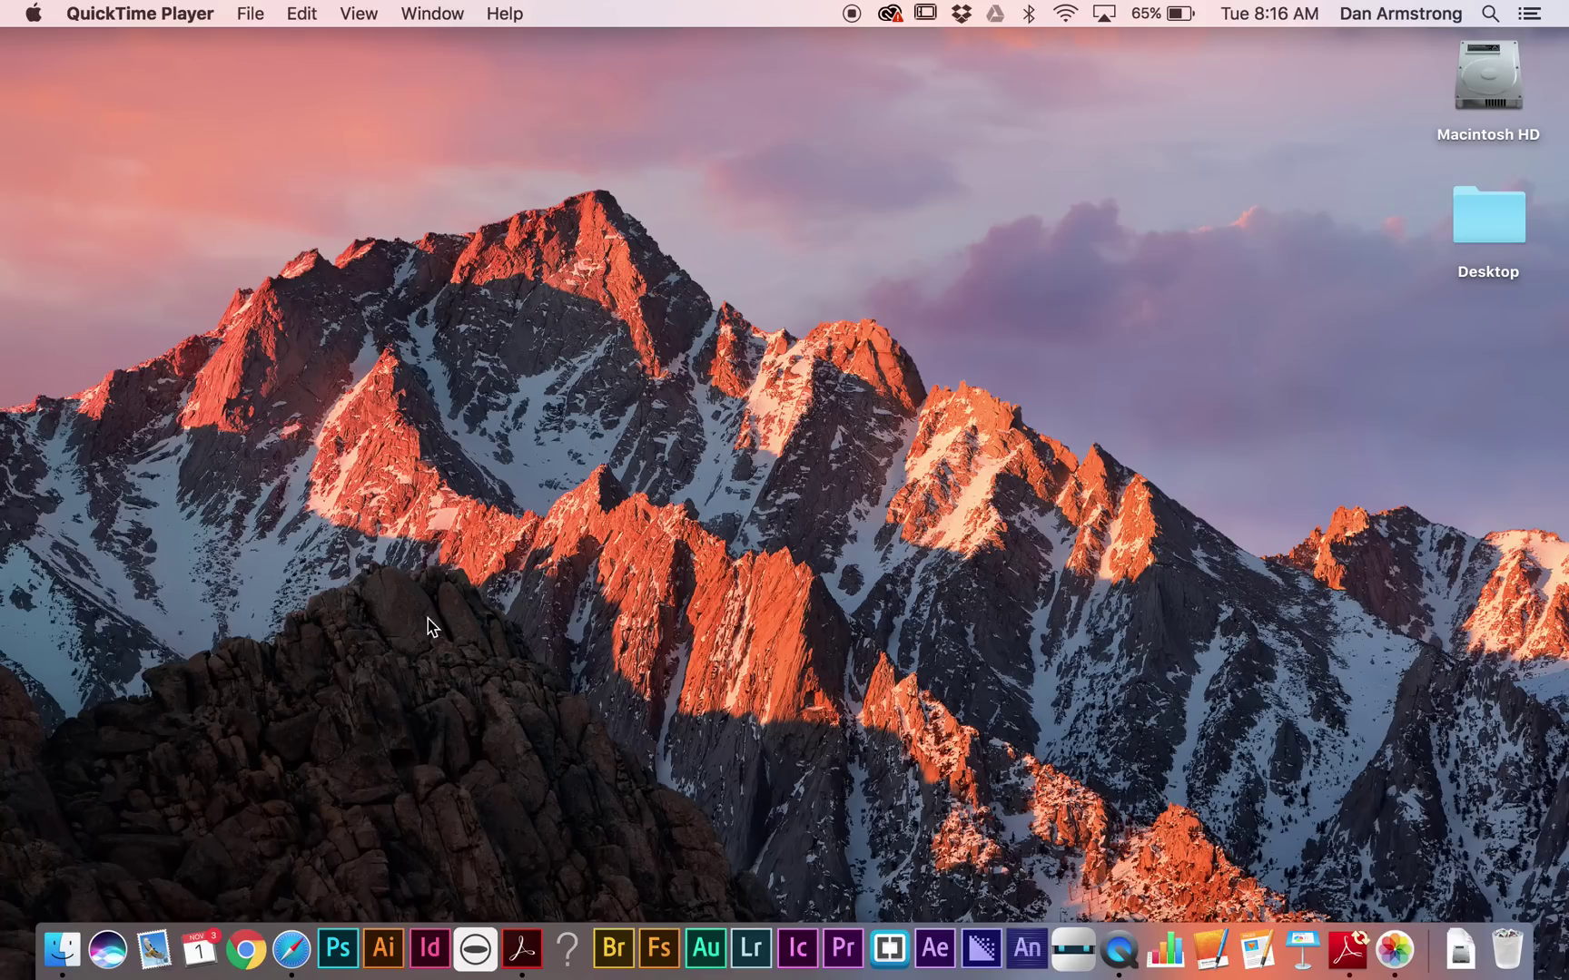
Step: Launch Adobe Illustrator CC 2017 from the Dock and start a new document
{"action": "left_click", "coordinate": [384, 949]}
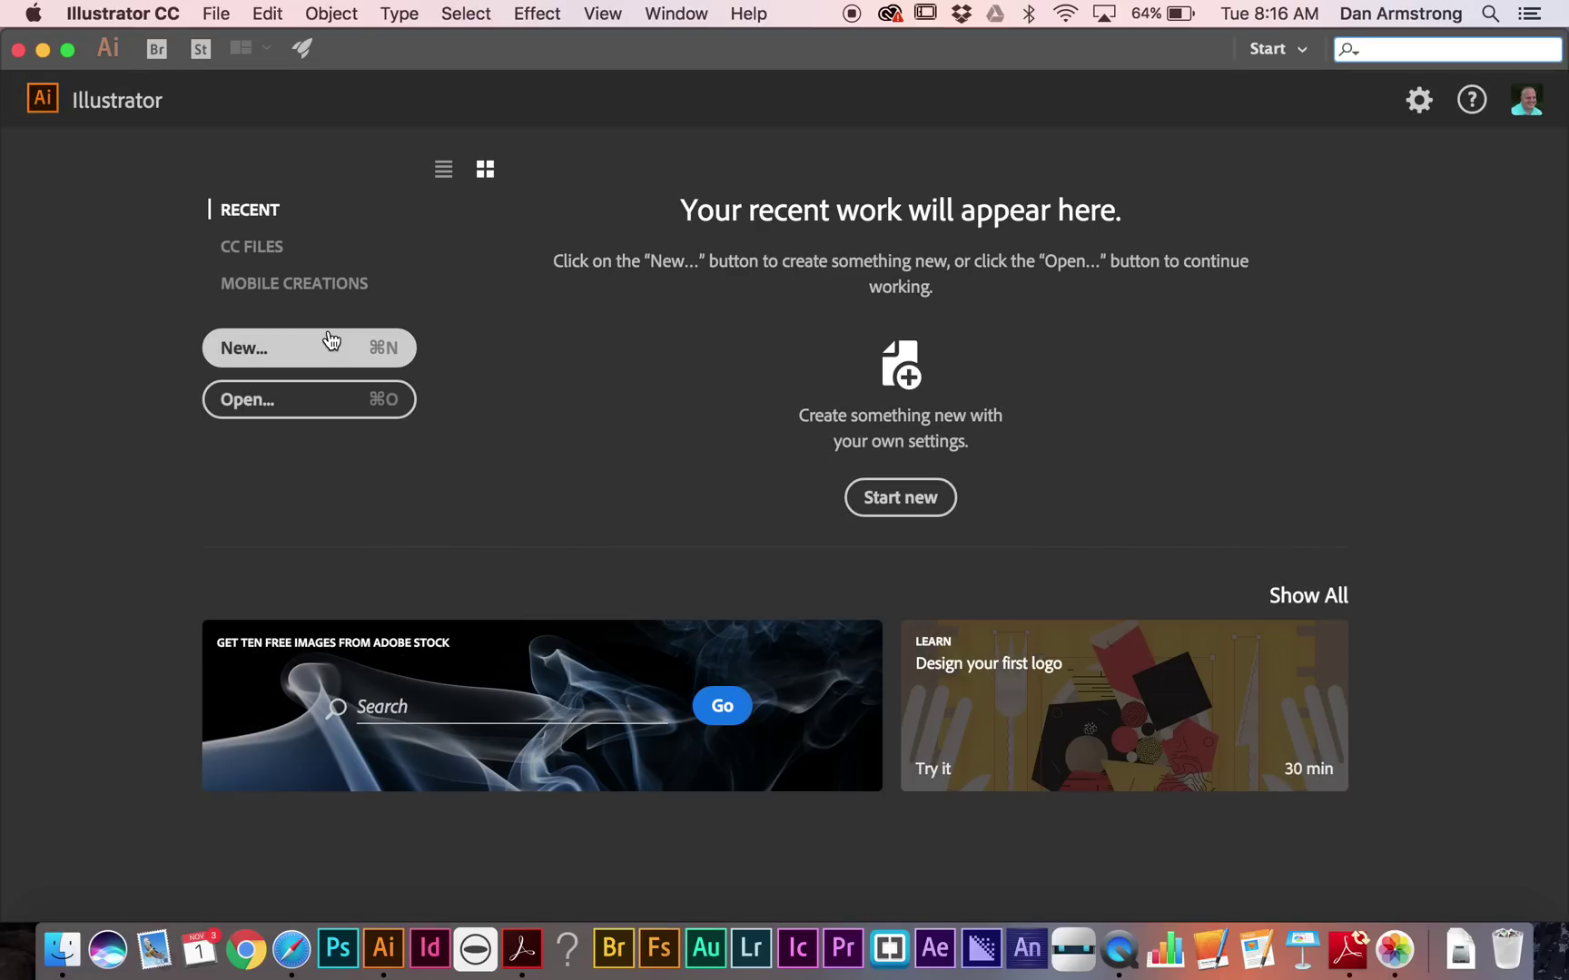
{"action": "left_click", "coordinate": [331, 342]}
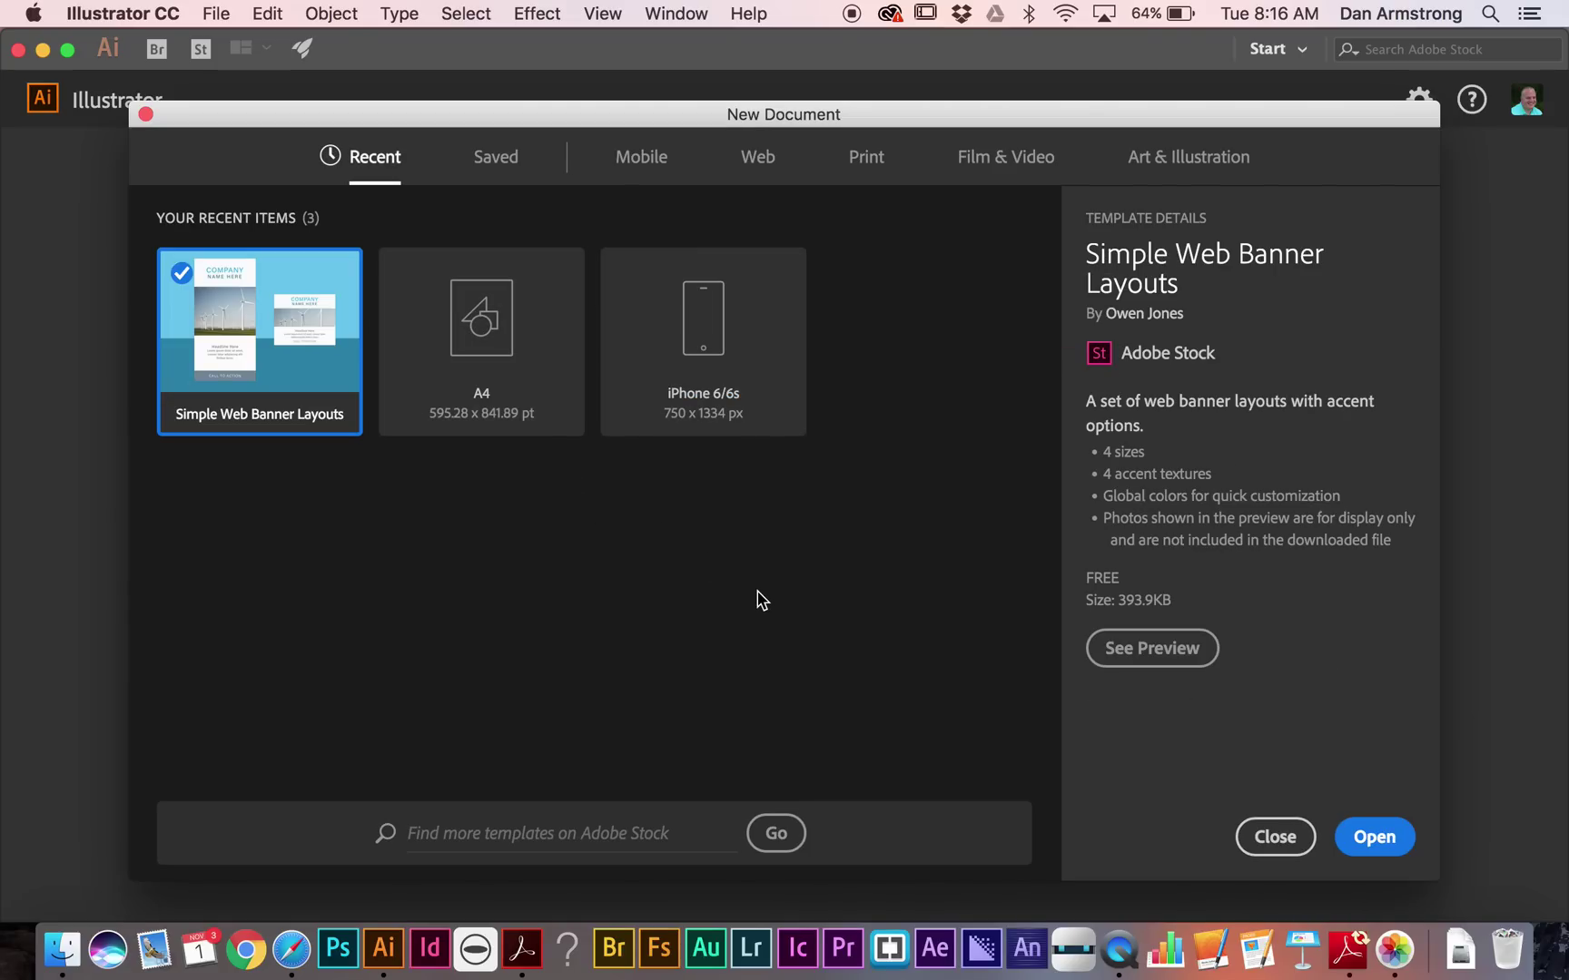
Step: Browse the document presets and open the Simple Web Banner Layouts template from the Web category
{"action": "left_click", "coordinate": [640, 162]}
{"action": "left_click", "coordinate": [767, 163]}
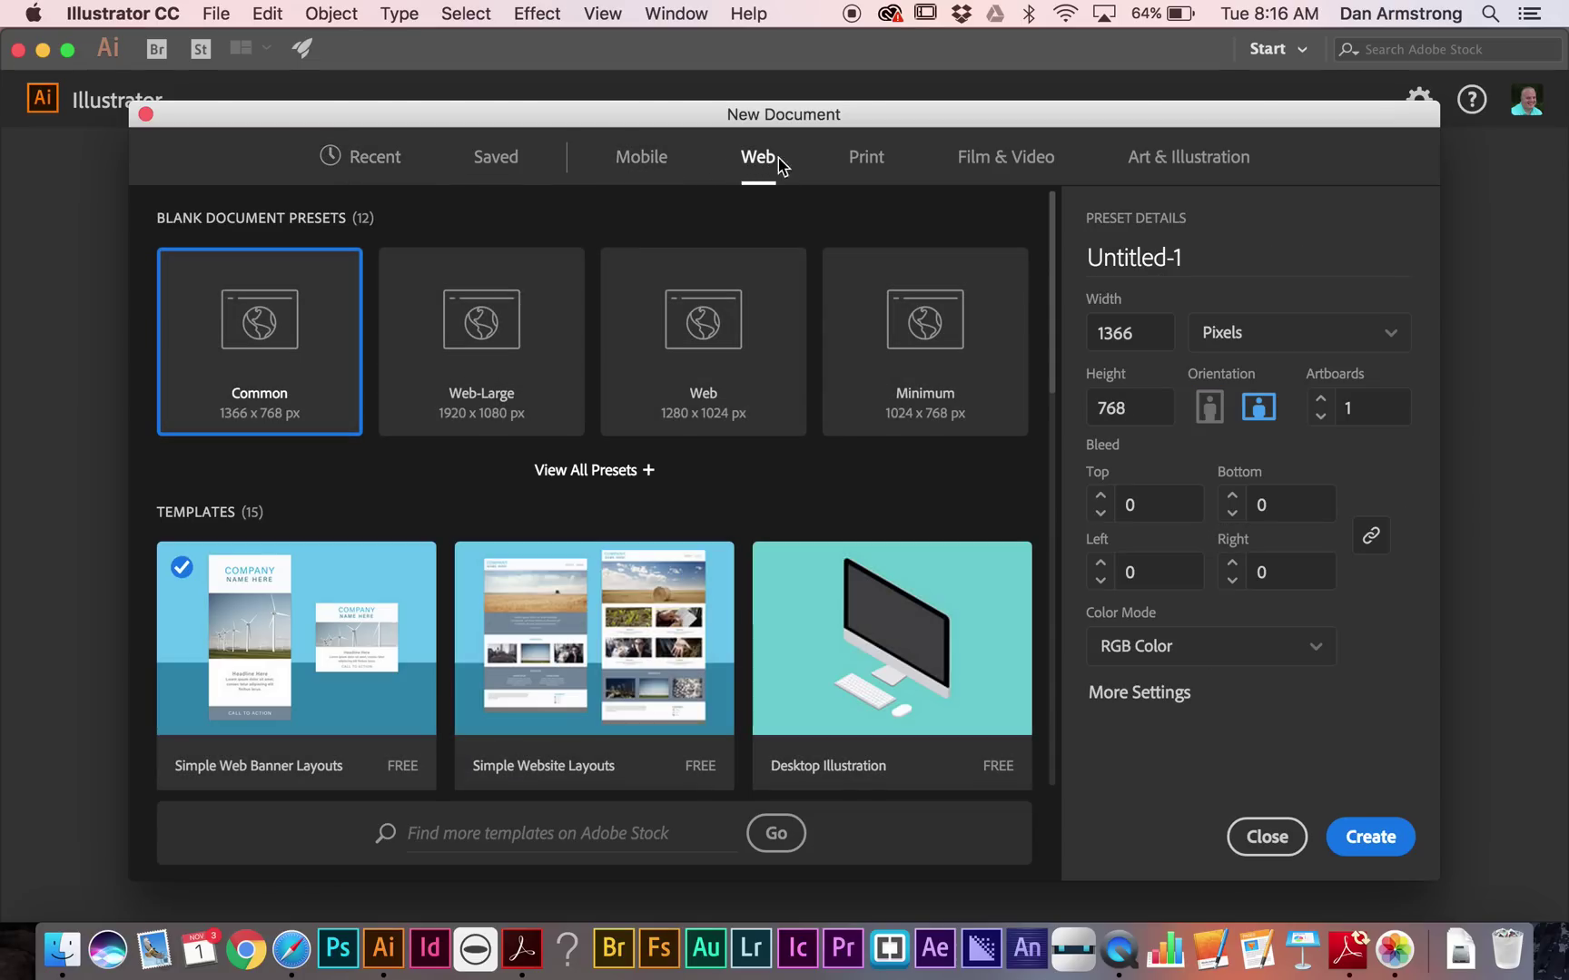
{"action": "left_click", "coordinate": [858, 159]}
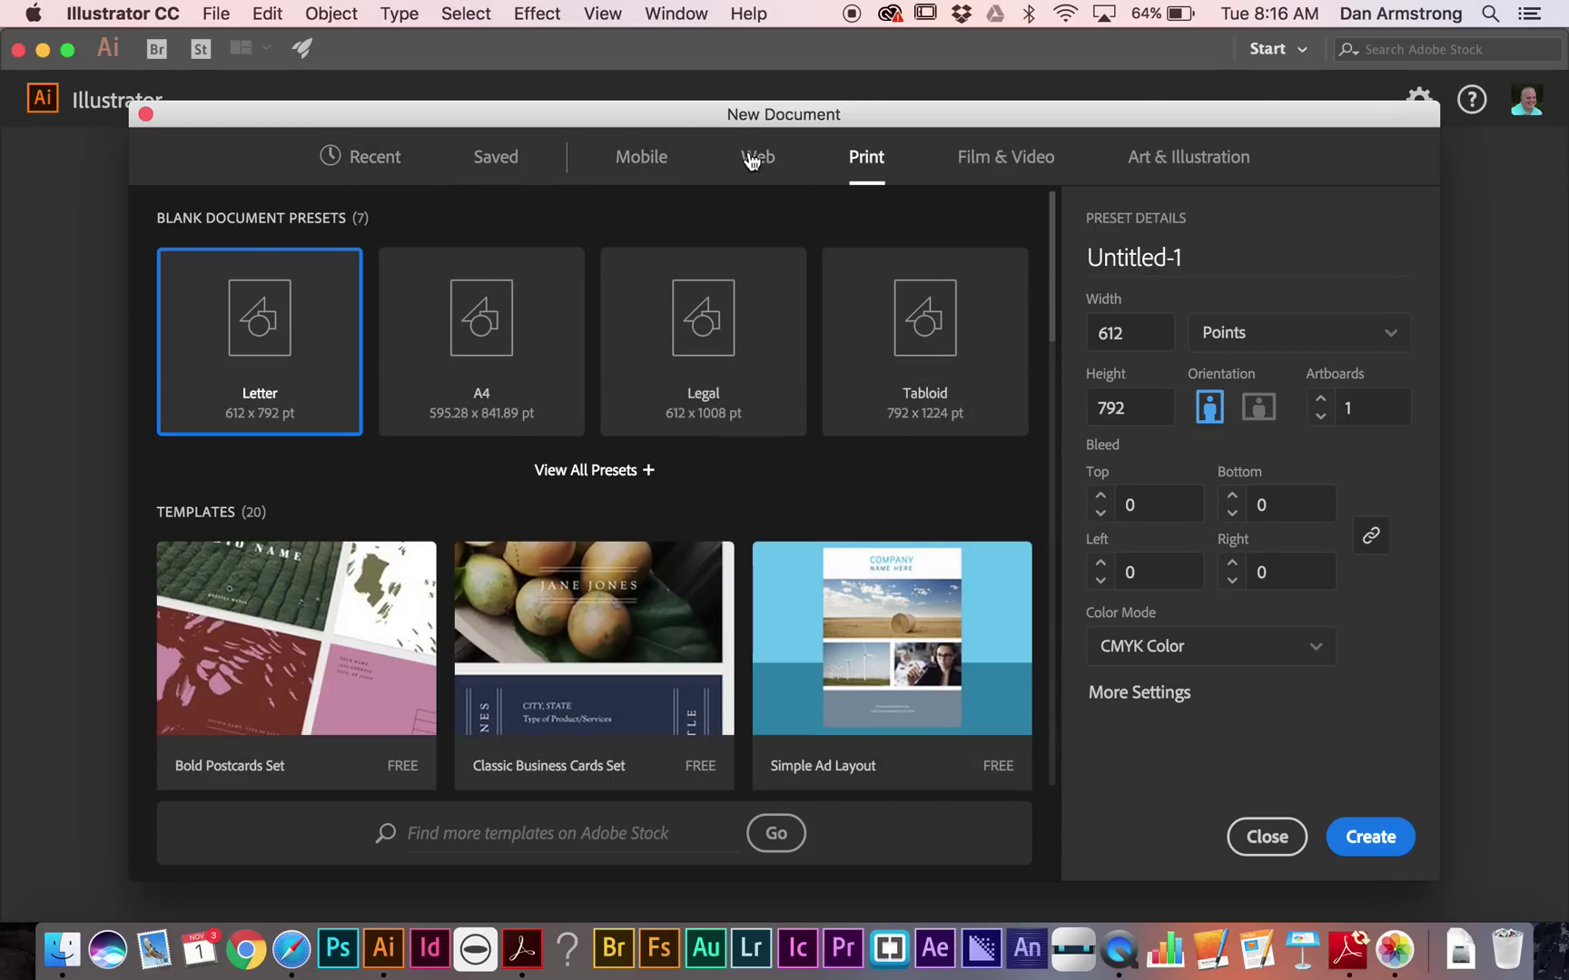
{"action": "left_click", "coordinate": [751, 161]}
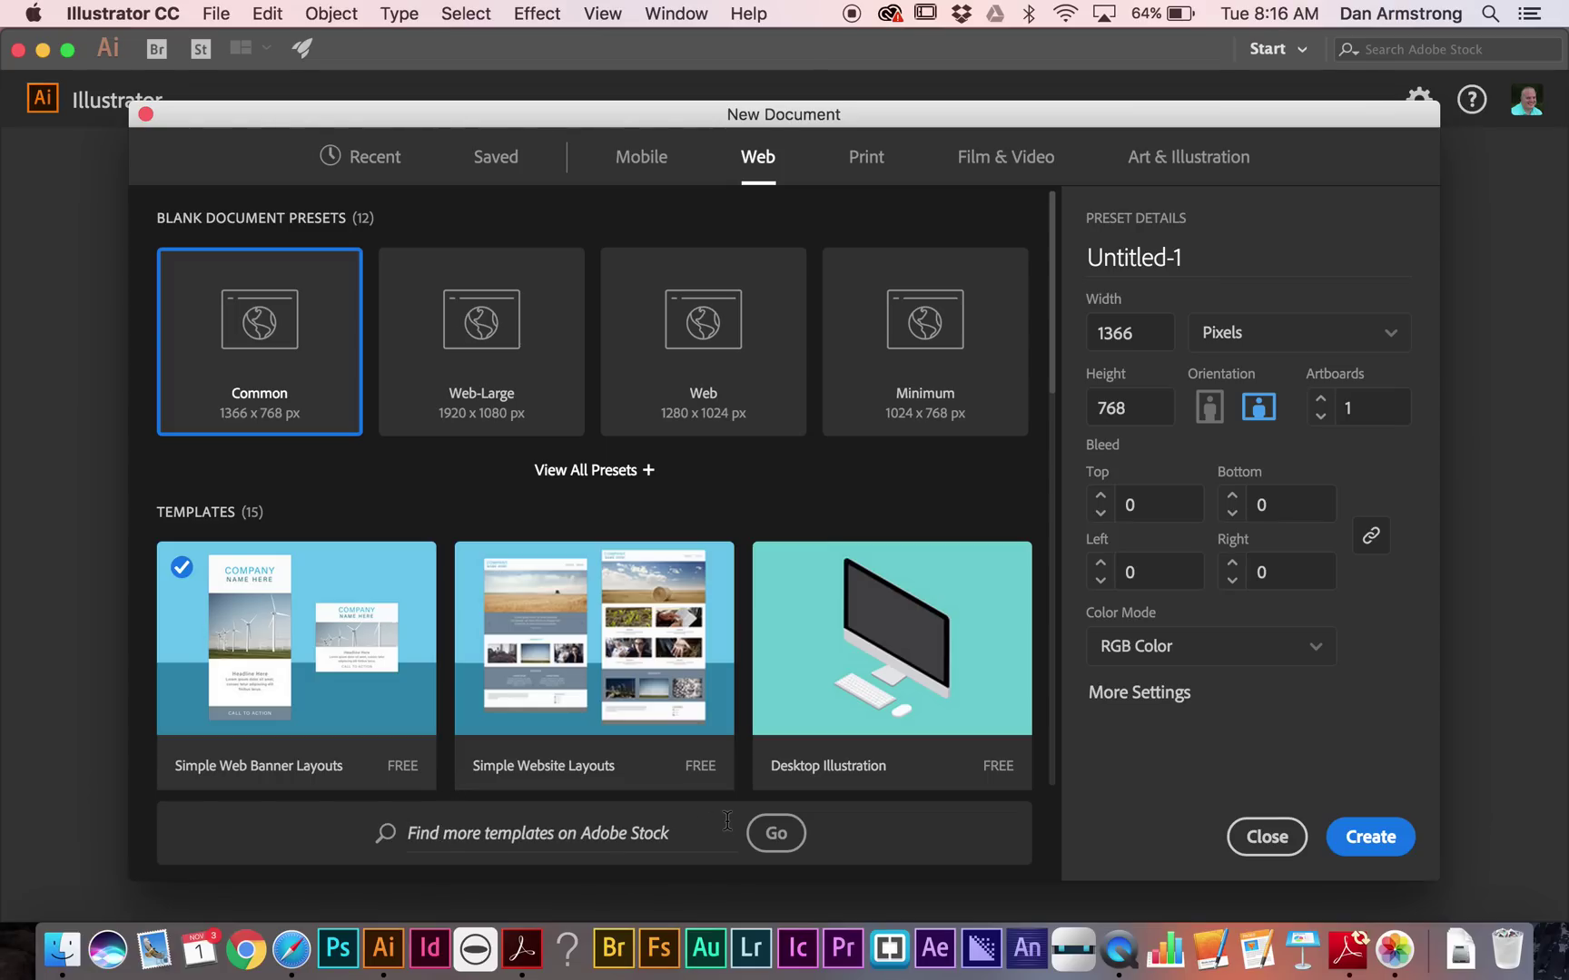
{"action": "left_click", "coordinate": [354, 619]}
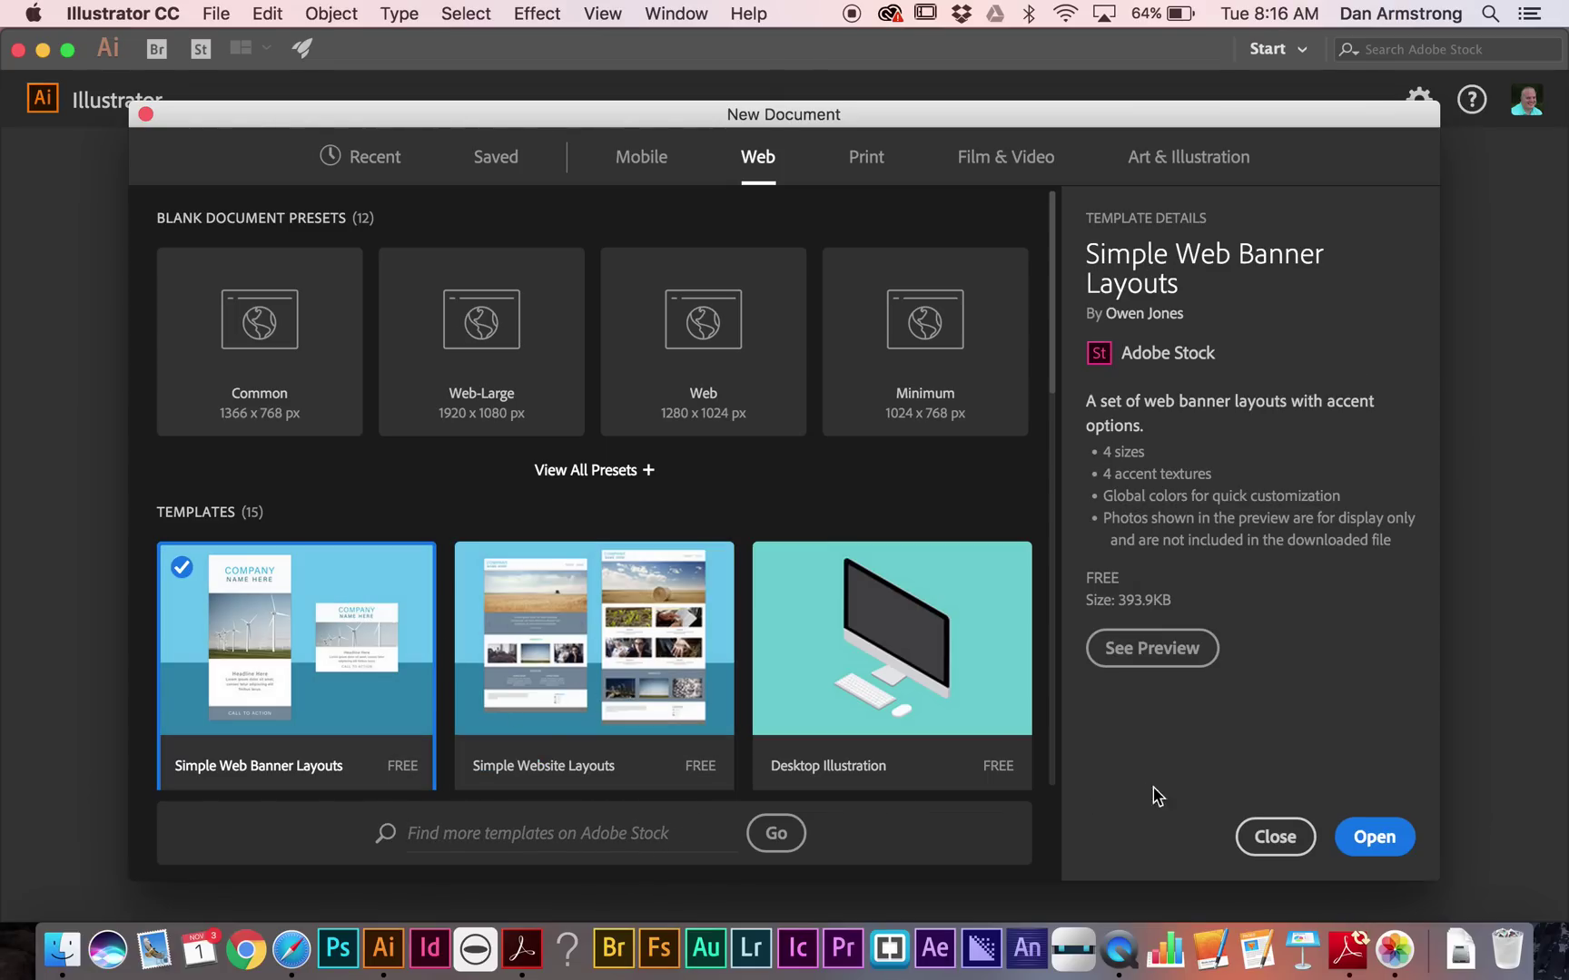
{"action": "left_click", "coordinate": [1374, 840]}
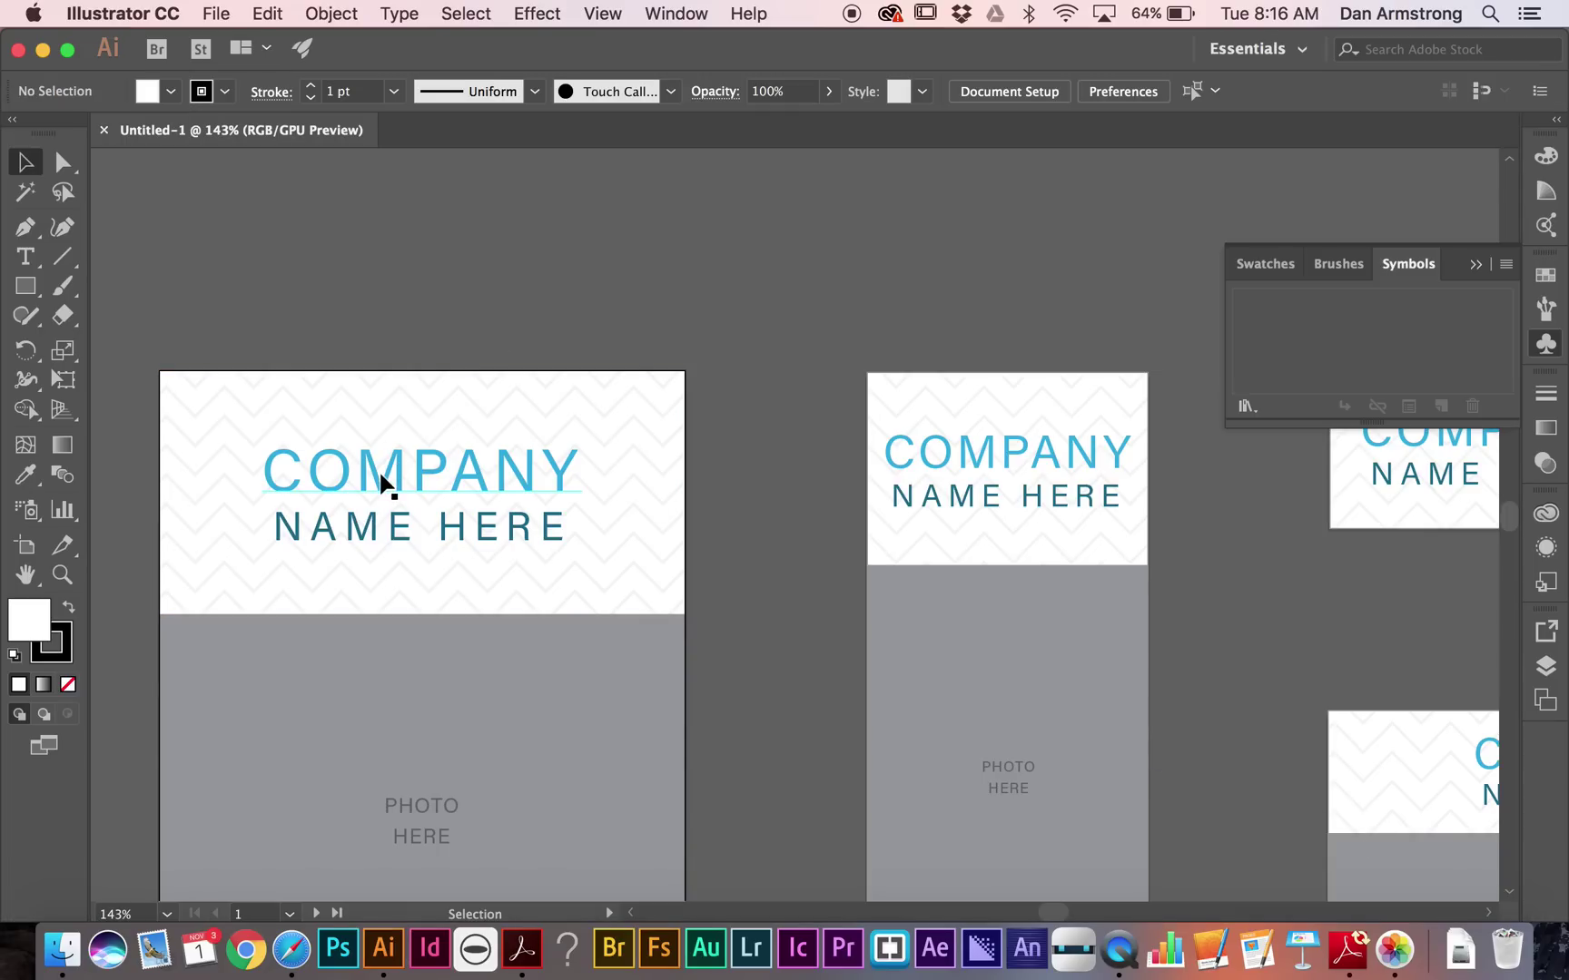
Step: Zoom out to show all four banner artboards and collapse the floating Swatches/Brushes/Symbols panel
{"action": "scroll", "coordinate": [375, 549], "scroll_direction": "down", "scroll_amount": 2}
{"action": "scroll", "coordinate": [372, 544], "scroll_direction": "down", "scroll_amount": 5}
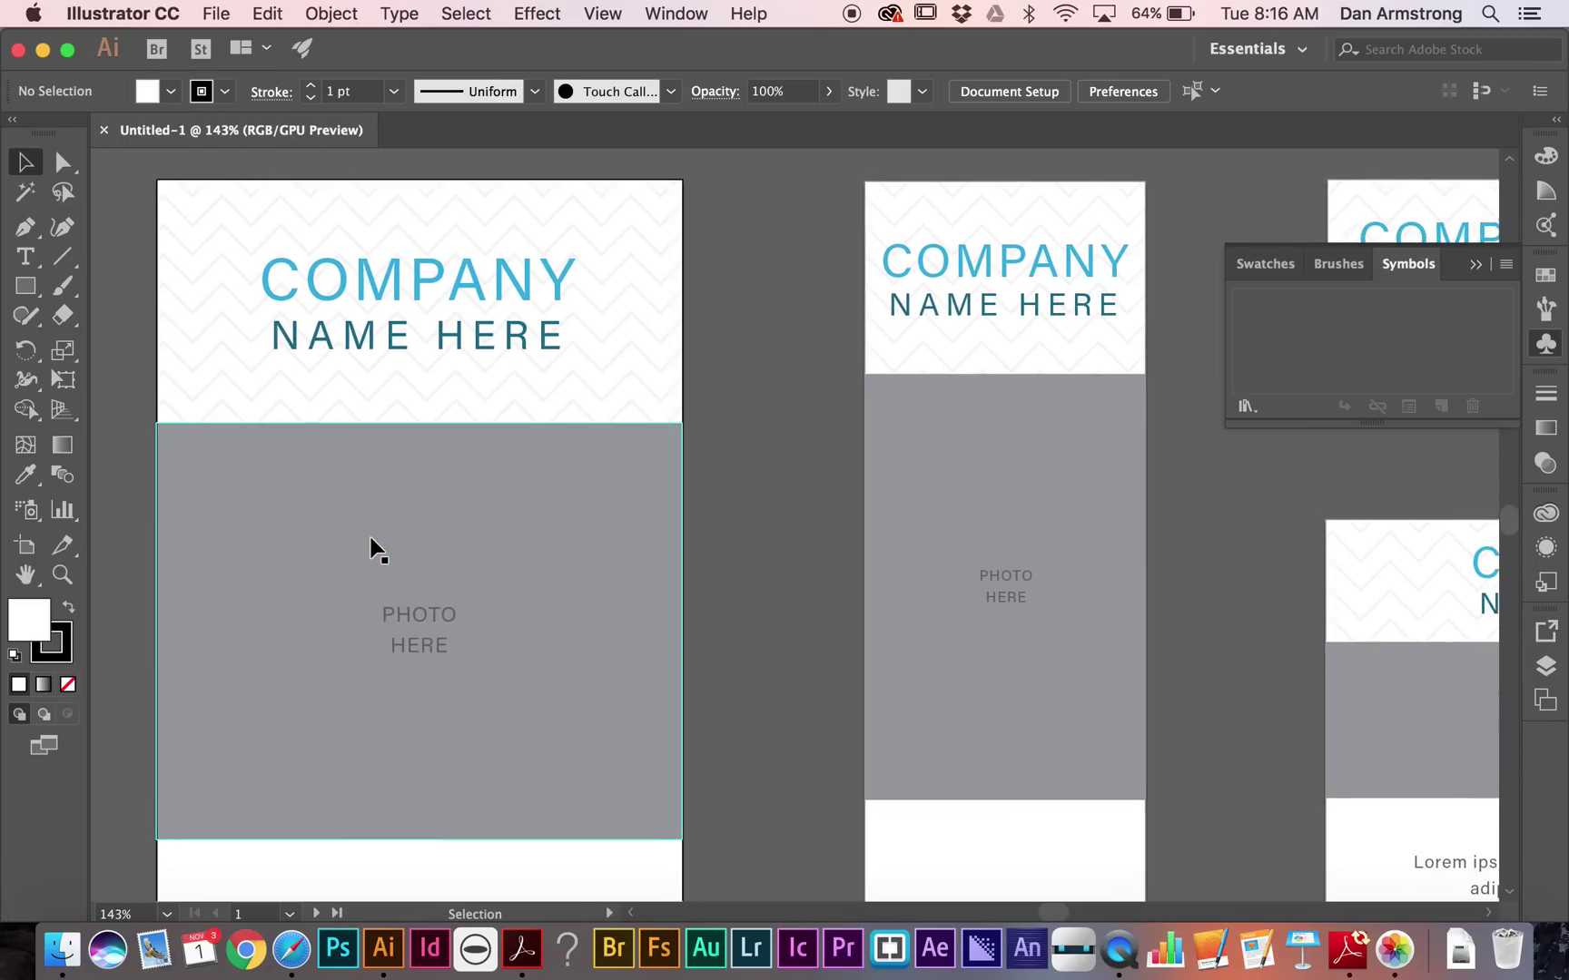
{"action": "key", "text": "super+minus"}
{"action": "key", "text": "super+minus"}
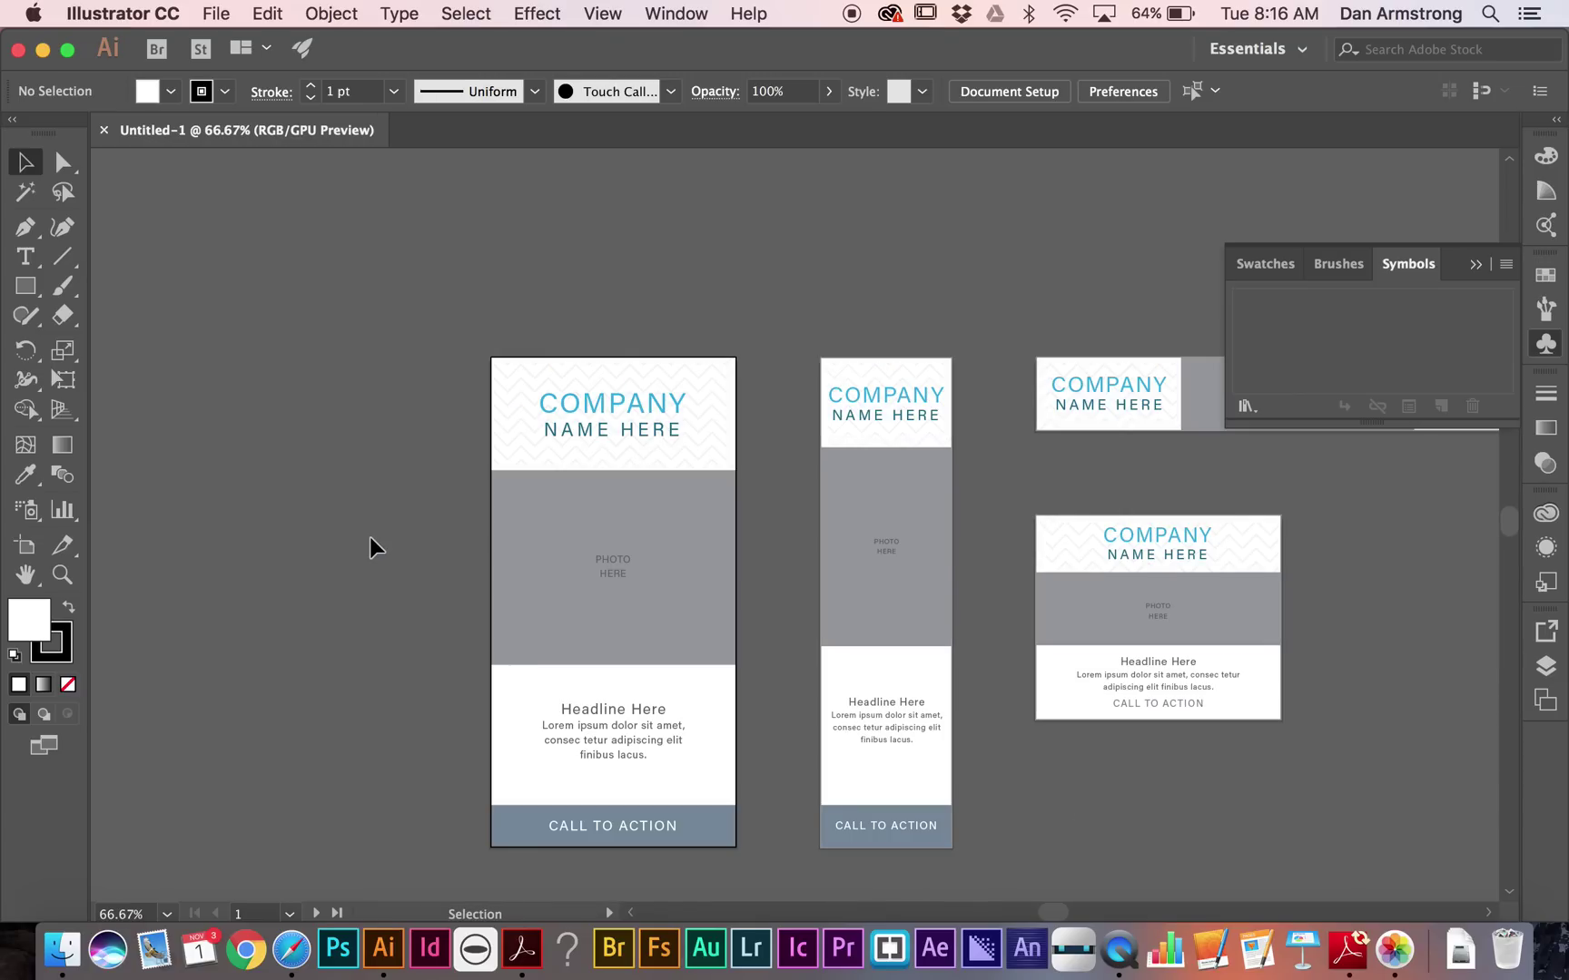
{"action": "scroll", "coordinate": [373, 547], "scroll_direction": "down", "scroll_amount": 3}
{"action": "scroll", "coordinate": [372, 546], "scroll_direction": "right", "scroll_amount": 5}
{"action": "scroll", "coordinate": [373, 545], "scroll_direction": "right", "scroll_amount": 5}
{"action": "scroll", "coordinate": [372, 544], "scroll_direction": "down", "scroll_amount": 2}
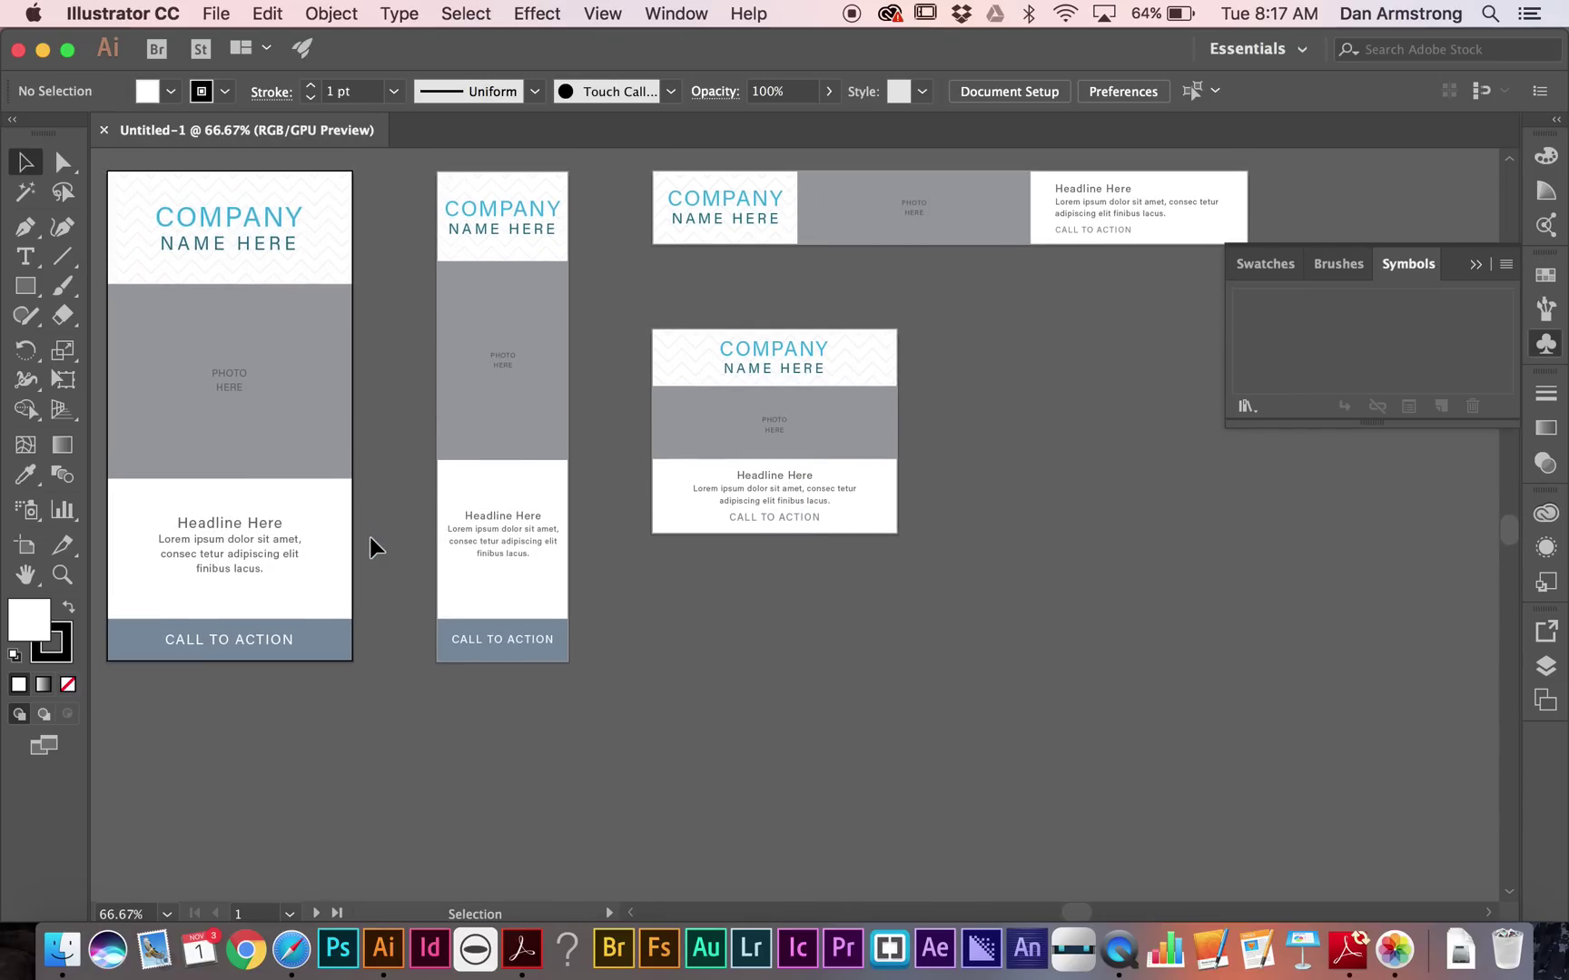
{"action": "left_click", "coordinate": [1475, 264]}
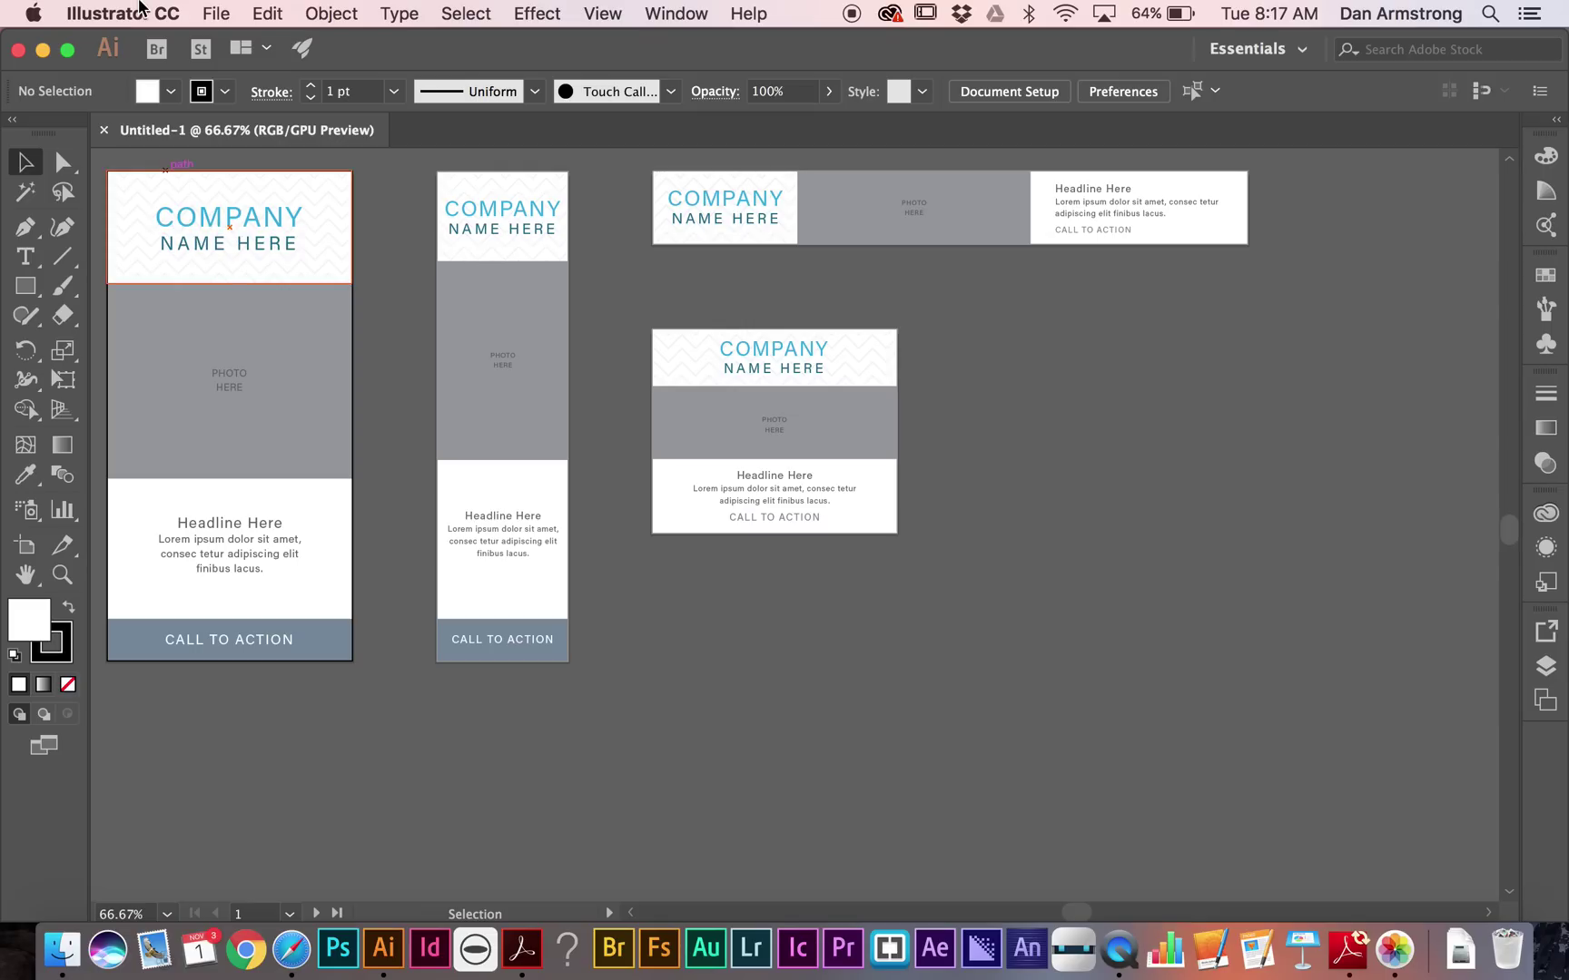
{"action": "left_click", "coordinate": [140, 9]}
{"action": "mouse_move", "coordinate": [153, 80]}
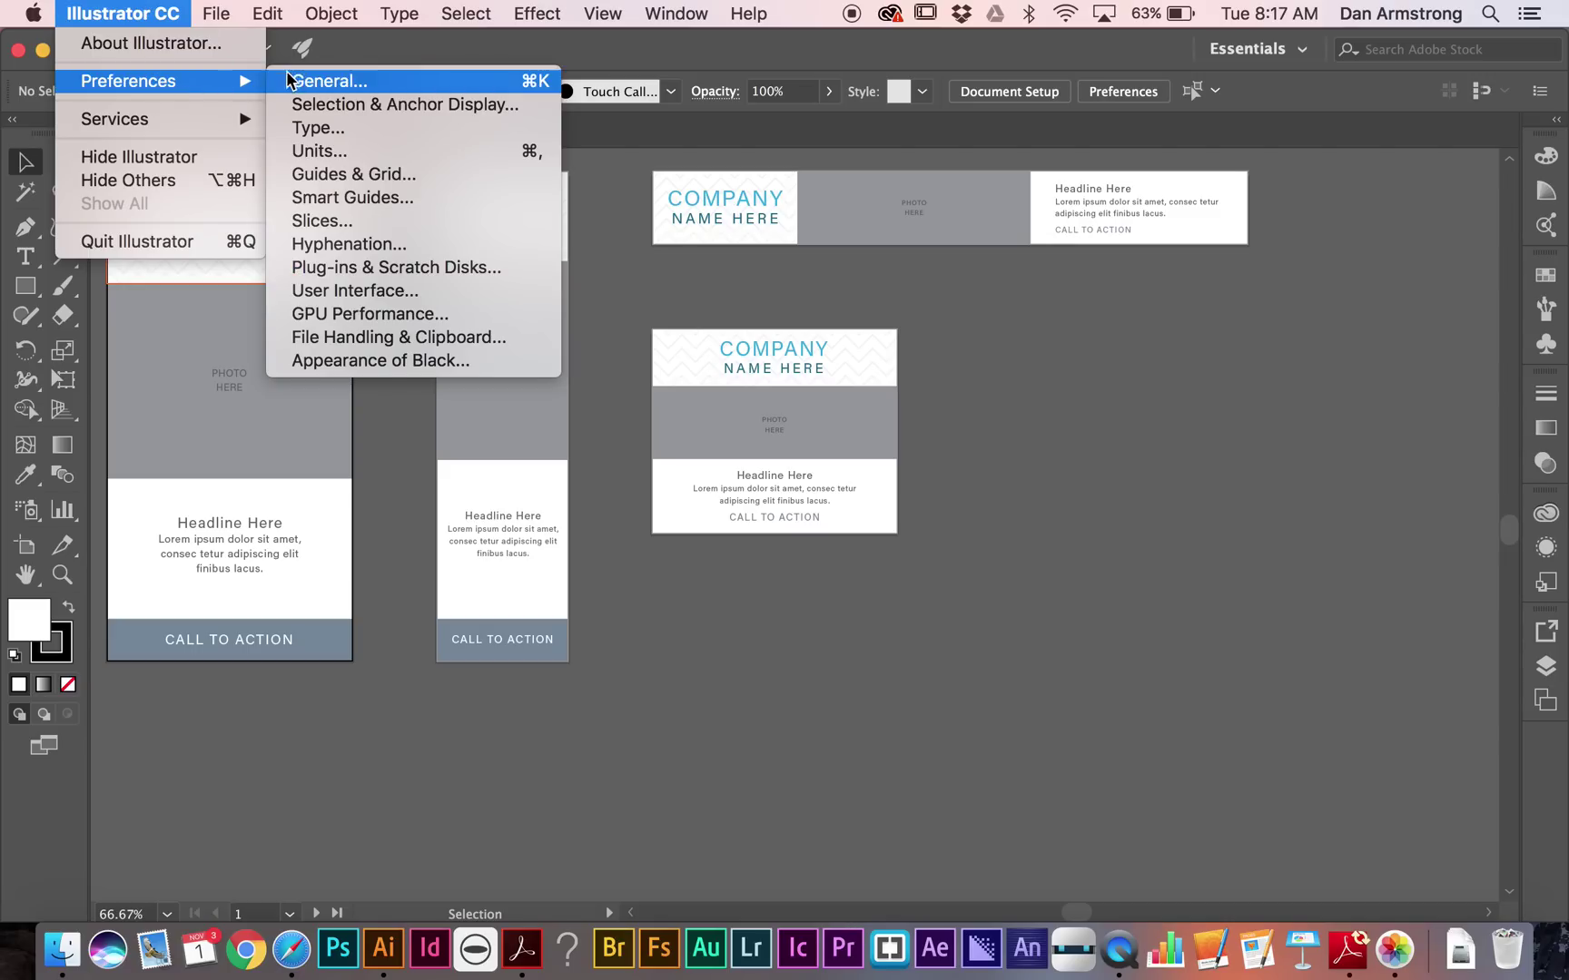
{"action": "left_click", "coordinate": [317, 129]}
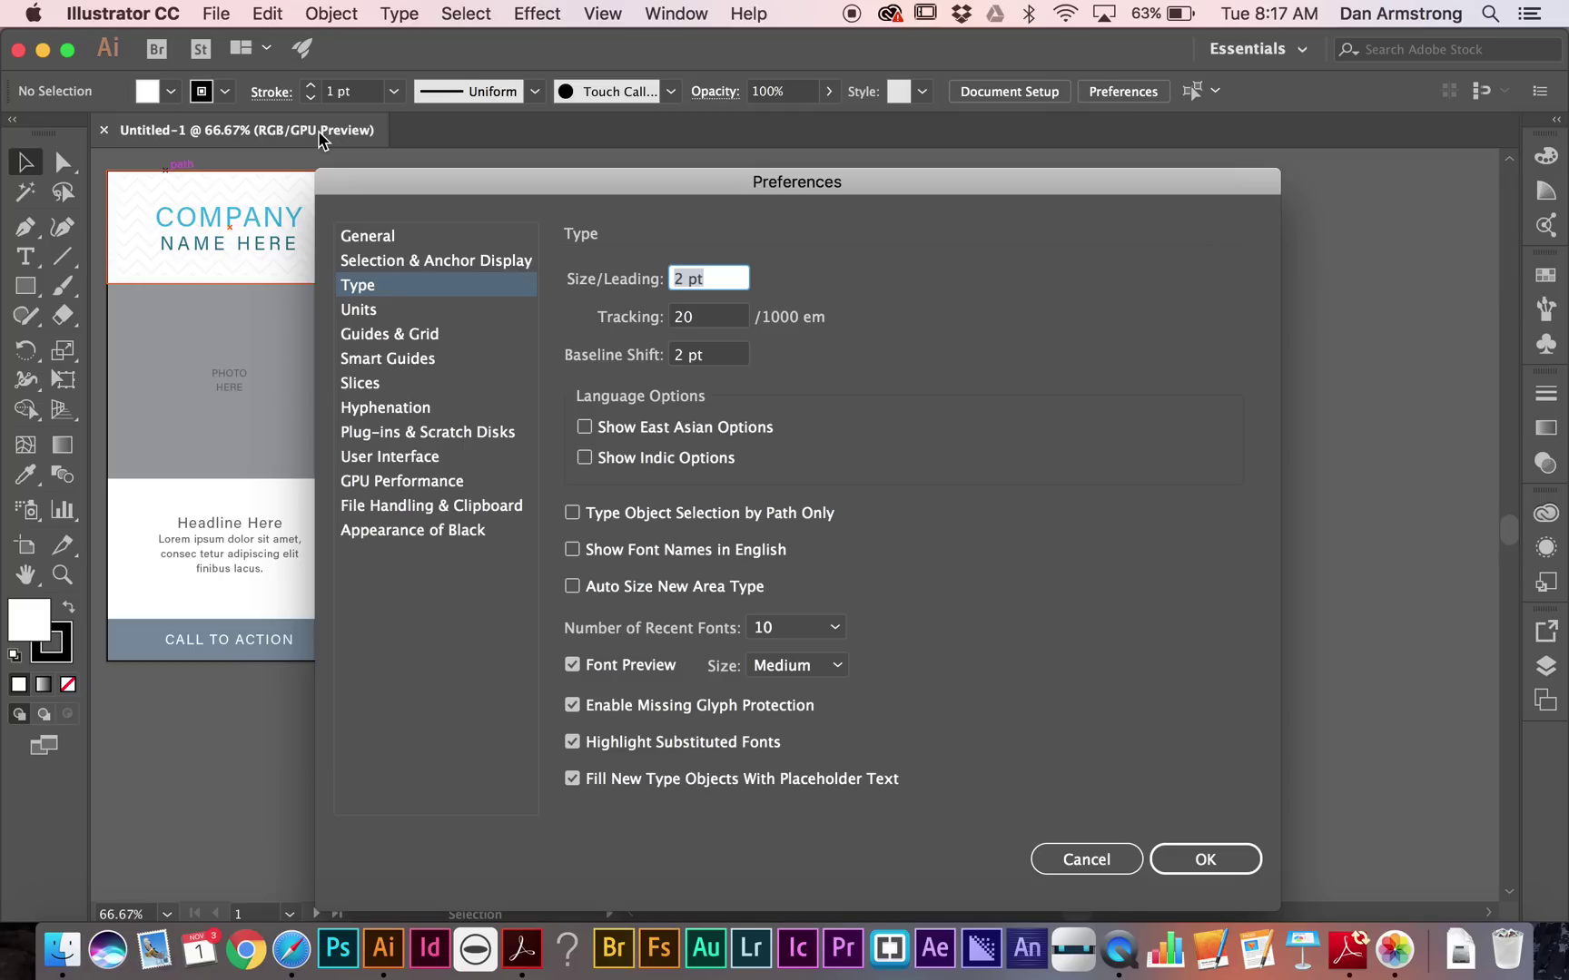
{"action": "left_click", "coordinate": [617, 781]}
{"action": "left_click", "coordinate": [606, 785]}
{"action": "left_click", "coordinate": [638, 791]}
{"action": "left_click", "coordinate": [638, 791]}
{"action": "double_click", "coordinate": [690, 792]}
{"action": "left_click", "coordinate": [389, 335]}
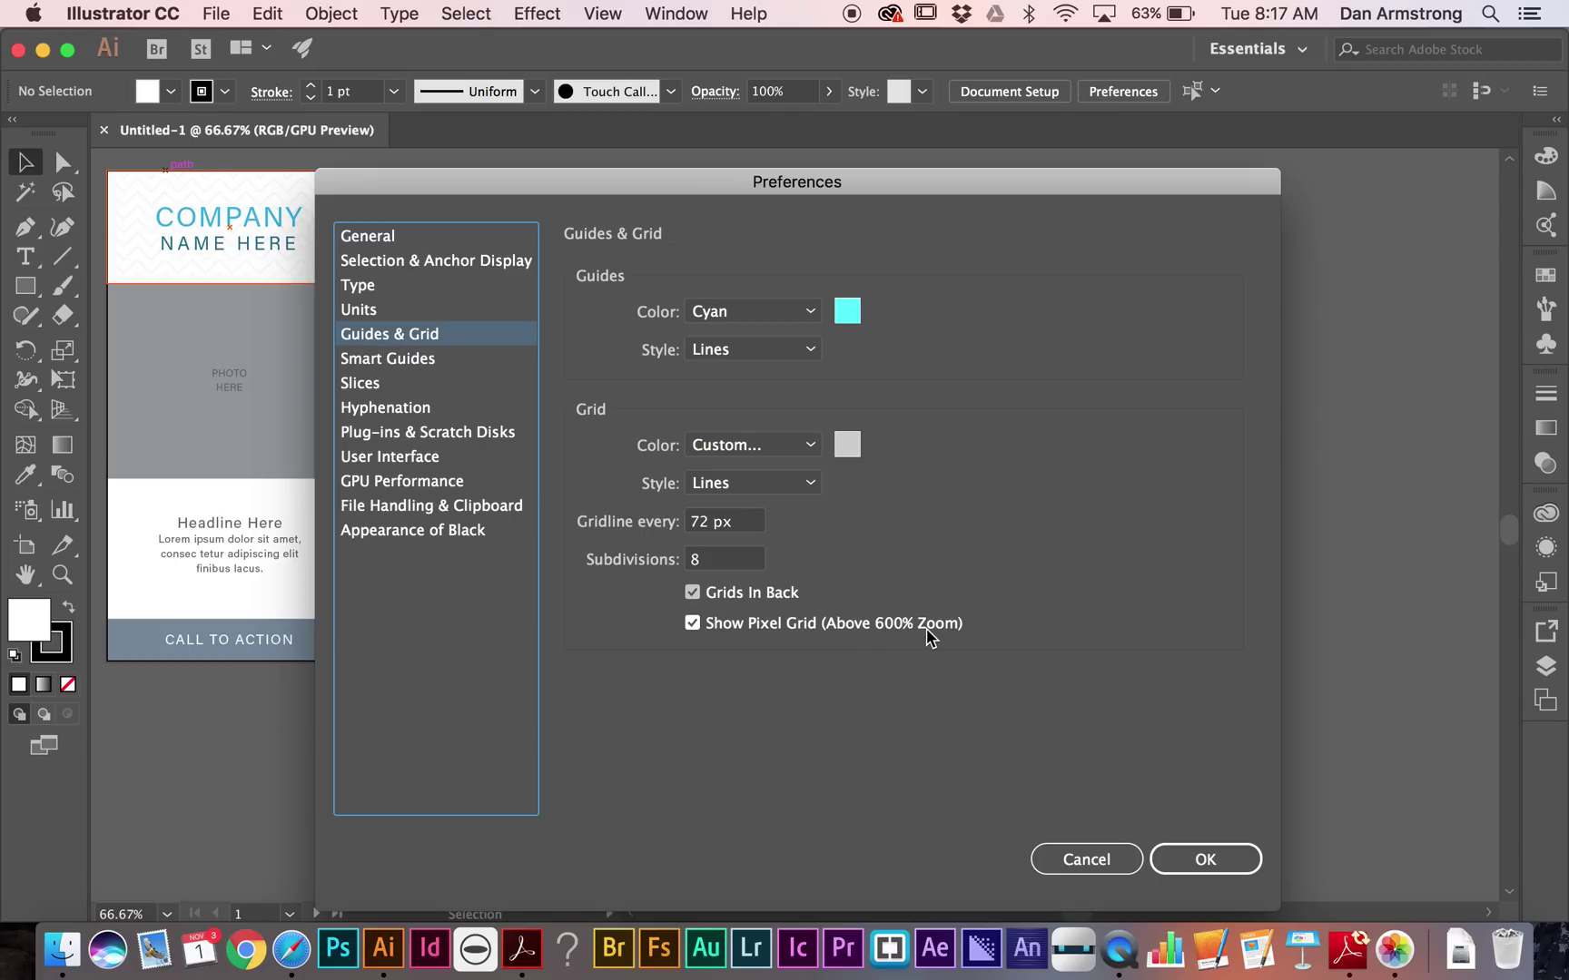
{"action": "left_click", "coordinate": [404, 459]}
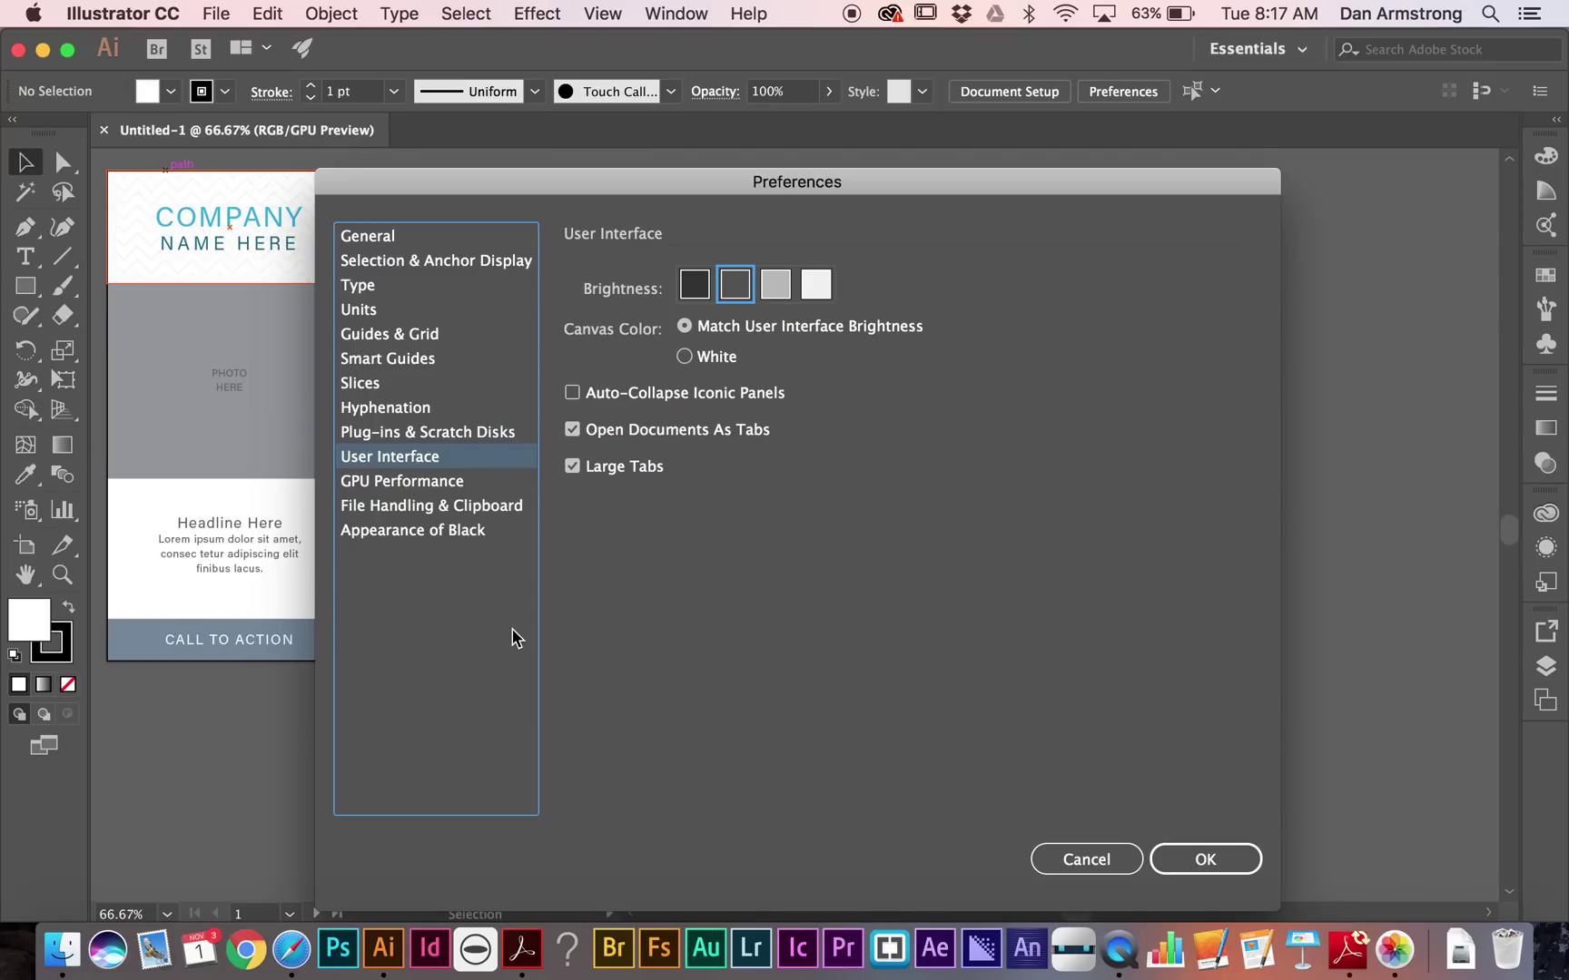
{"action": "left_click", "coordinate": [1182, 855]}
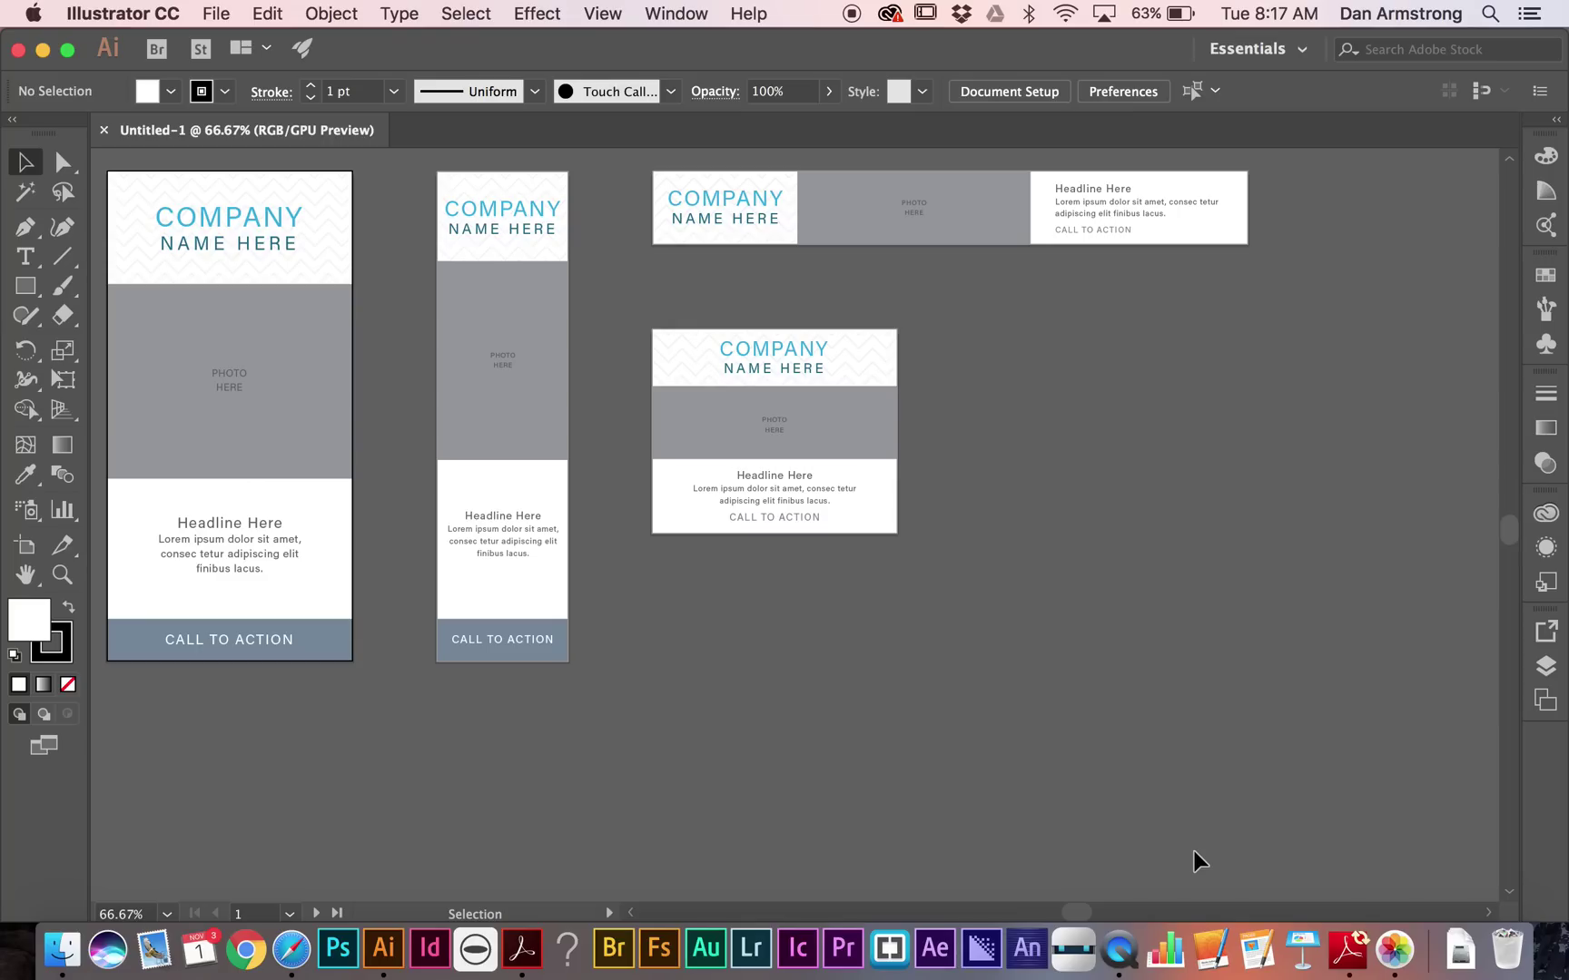
Step: Set the word COMPANY in the 300x600 banner's logo to Bickham Script Pro
{"action": "left_click", "coordinate": [224, 219]}
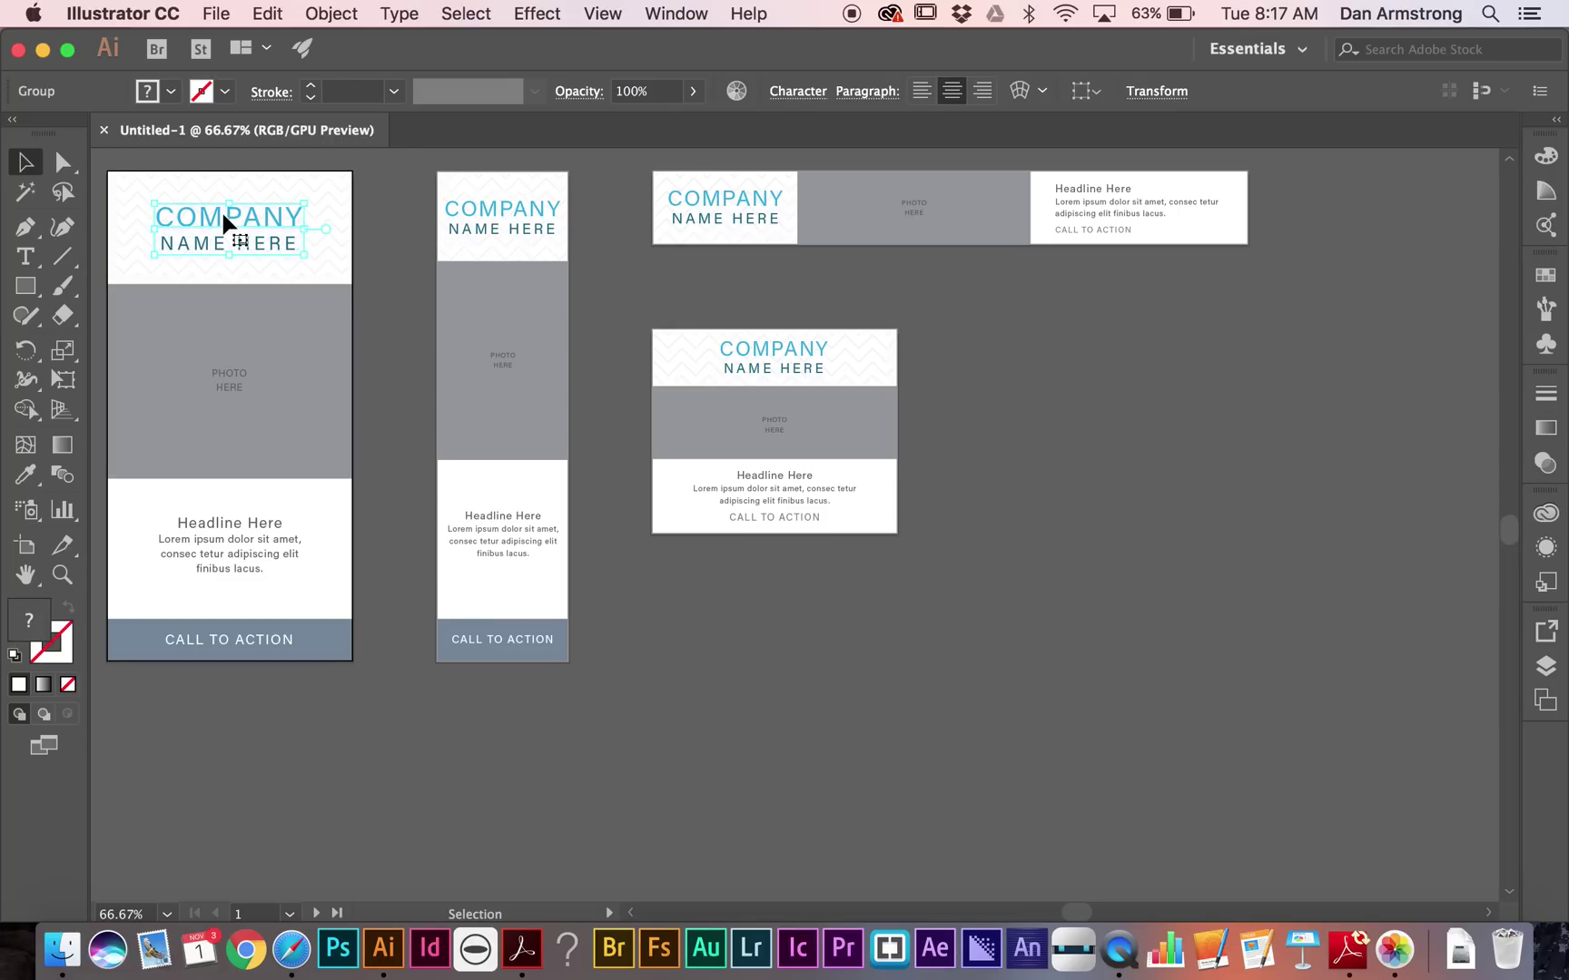
{"action": "double_click", "coordinate": [224, 220]}
{"action": "double_click", "coordinate": [223, 220]}
{"action": "double_click", "coordinate": [223, 220]}
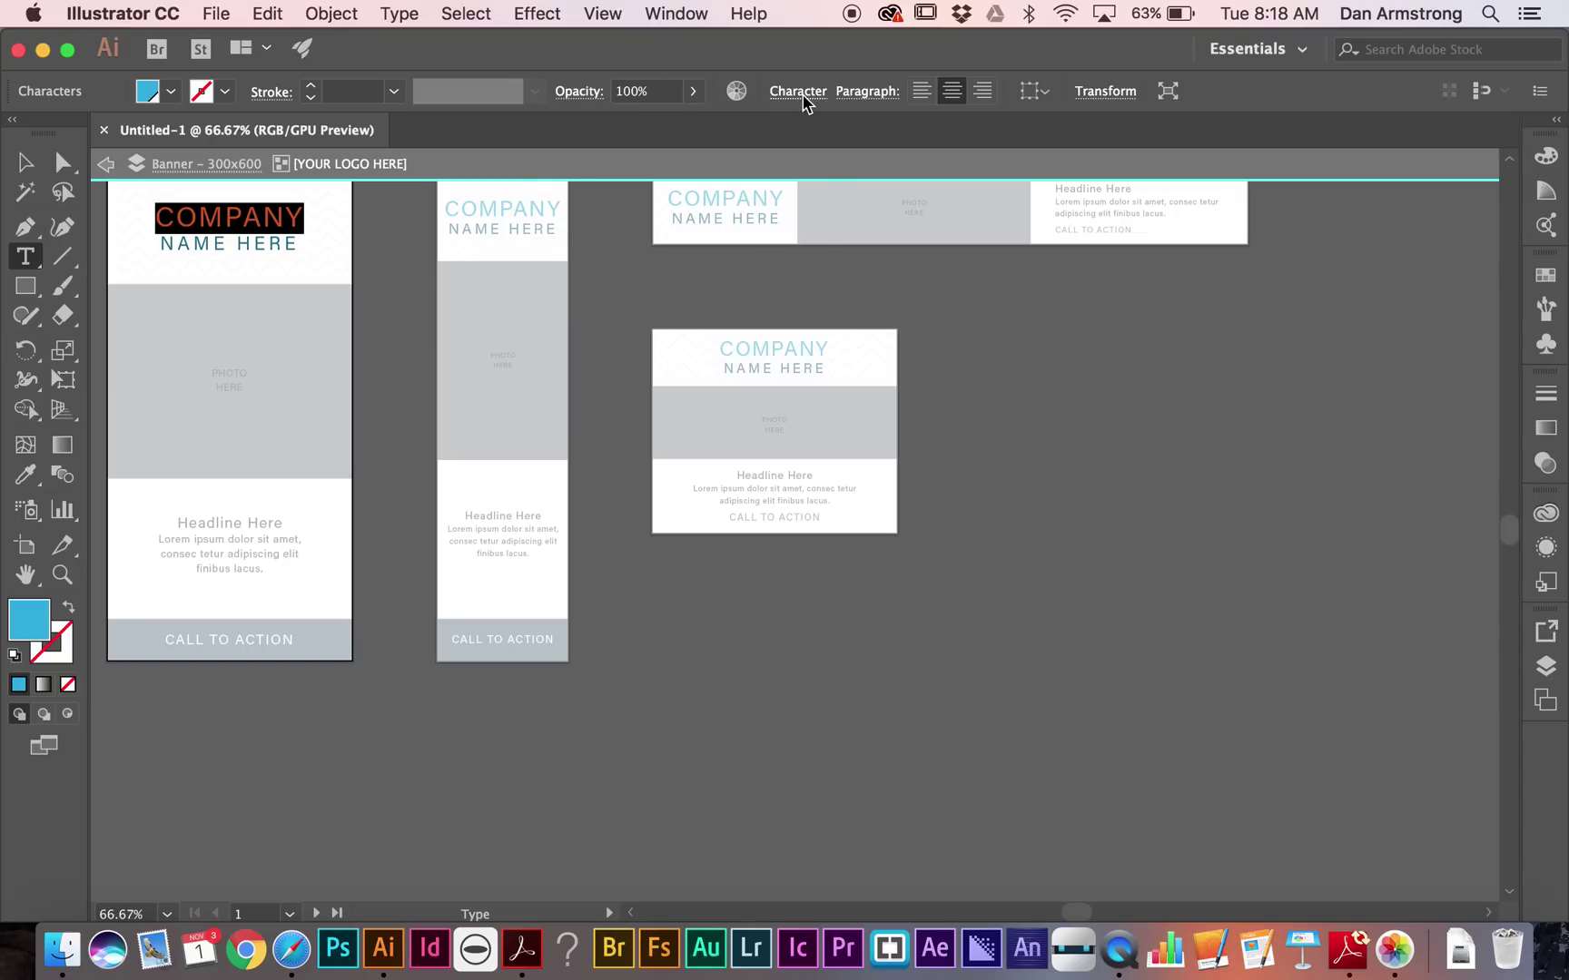
{"action": "left_click", "coordinate": [799, 91]}
{"action": "type", "text": "script"}
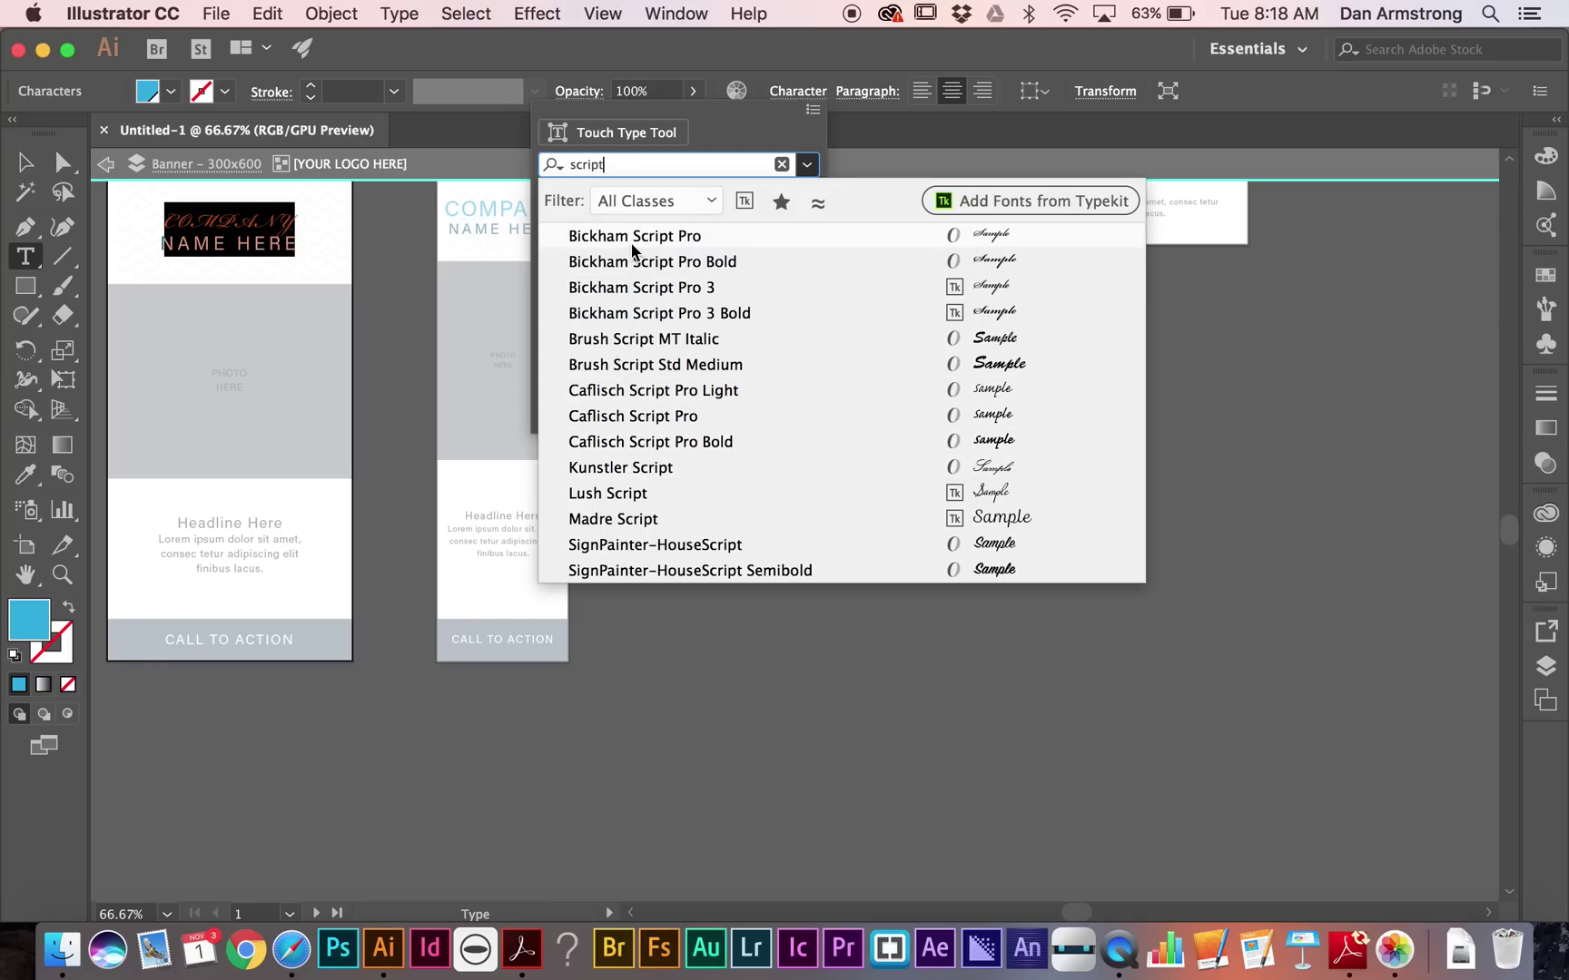
{"action": "left_click", "coordinate": [633, 238]}
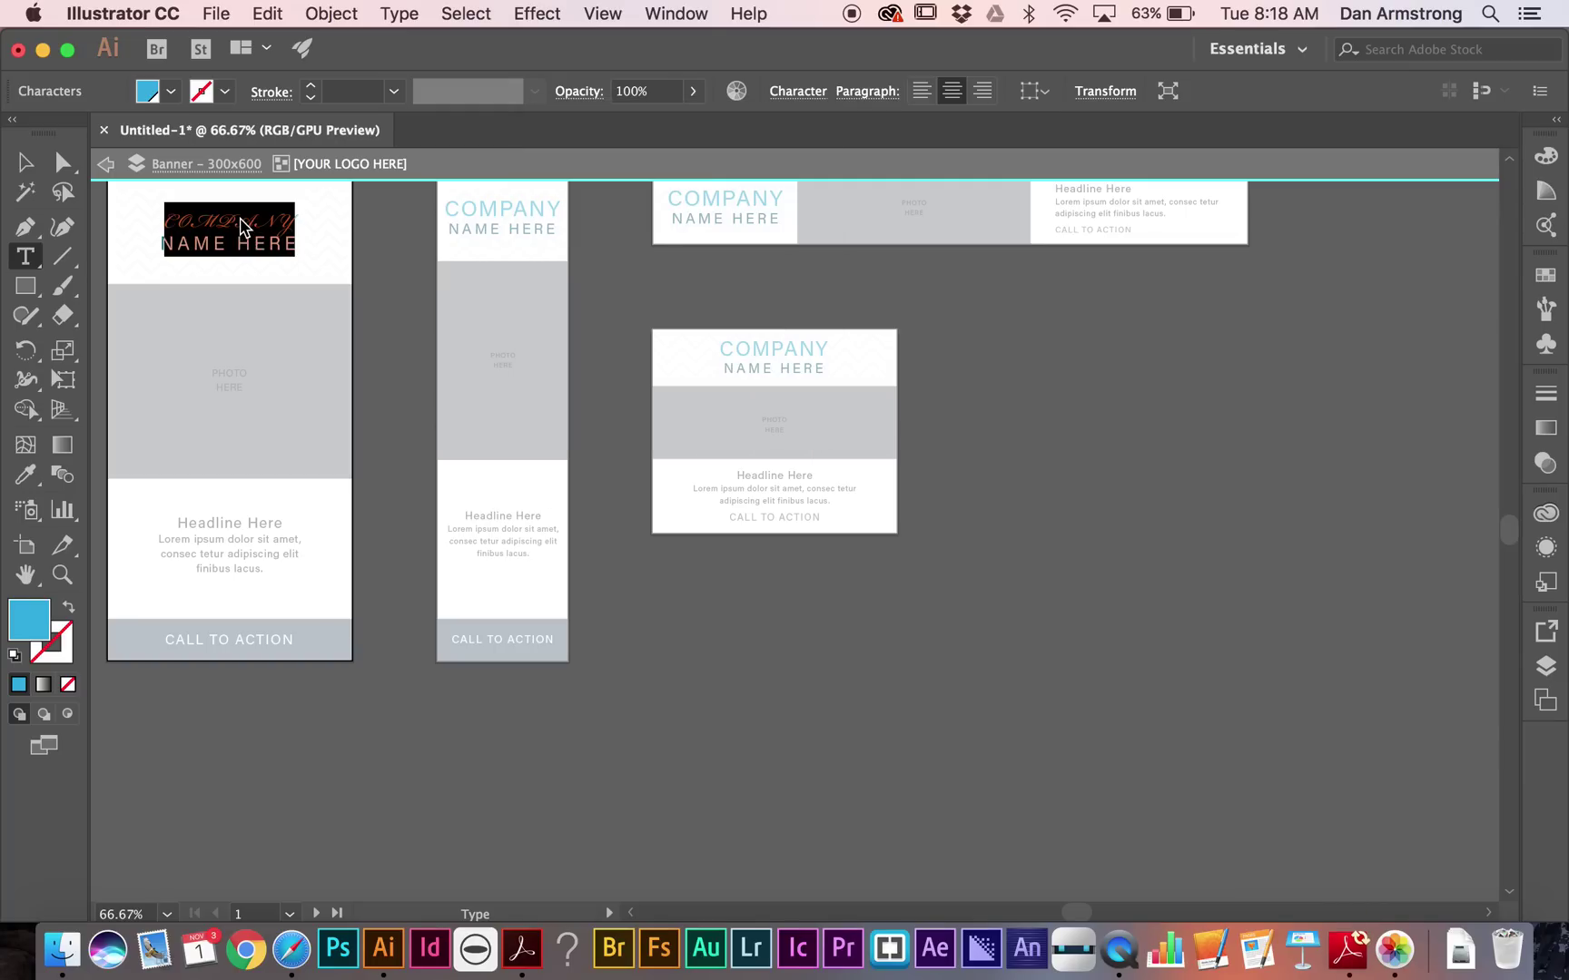
{"action": "key", "text": "super+equal"}
{"action": "key", "text": "super+equal"}
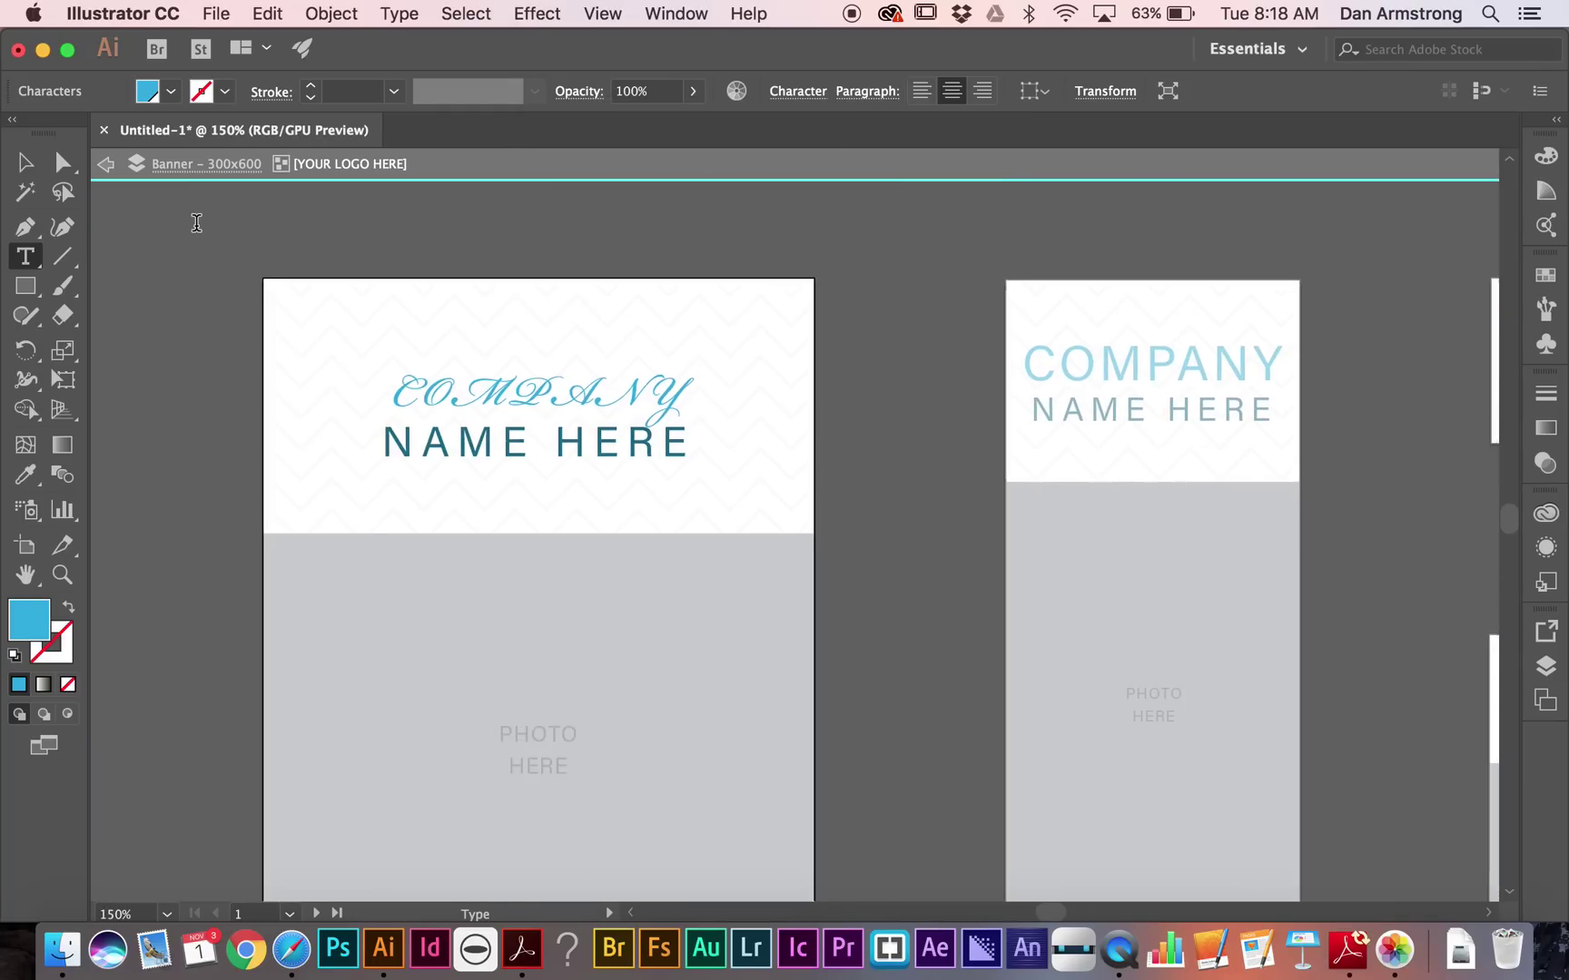
Step: Replace the opening C of COMPANY with its flourished swash alternate glyph
{"action": "scroll", "coordinate": [196, 222], "scroll_direction": "up", "scroll_amount": 3}
{"action": "scroll", "coordinate": [196, 223], "scroll_direction": "left", "scroll_amount": 3}
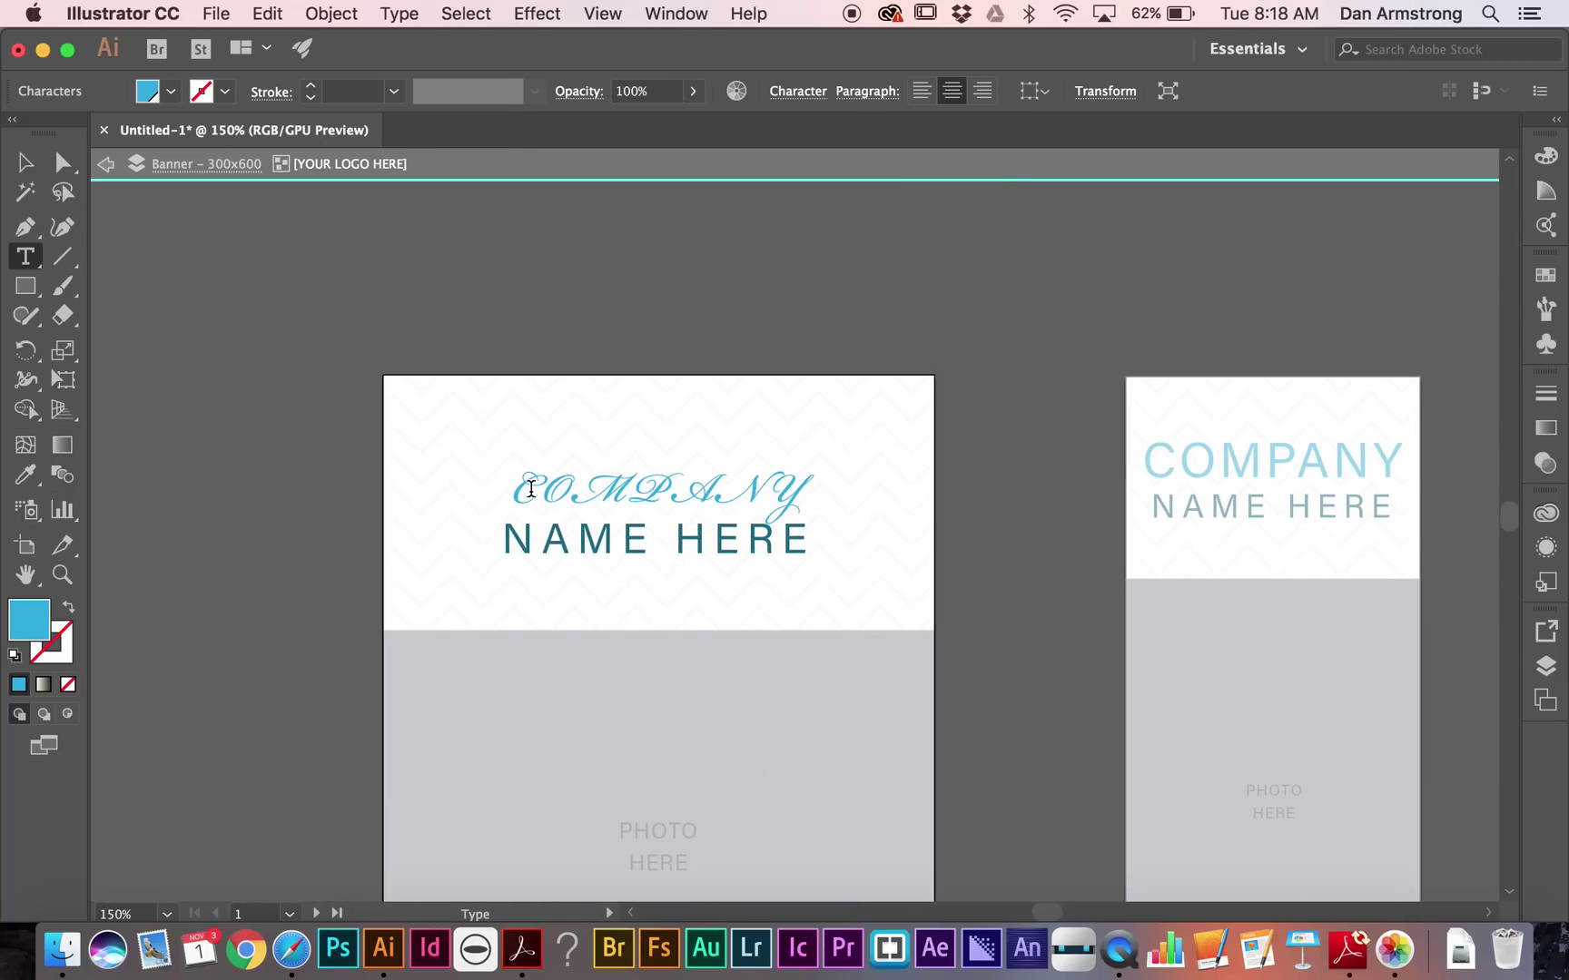
{"action": "left_click_drag", "start_coordinate": [531, 490], "coordinate": [517, 488]}
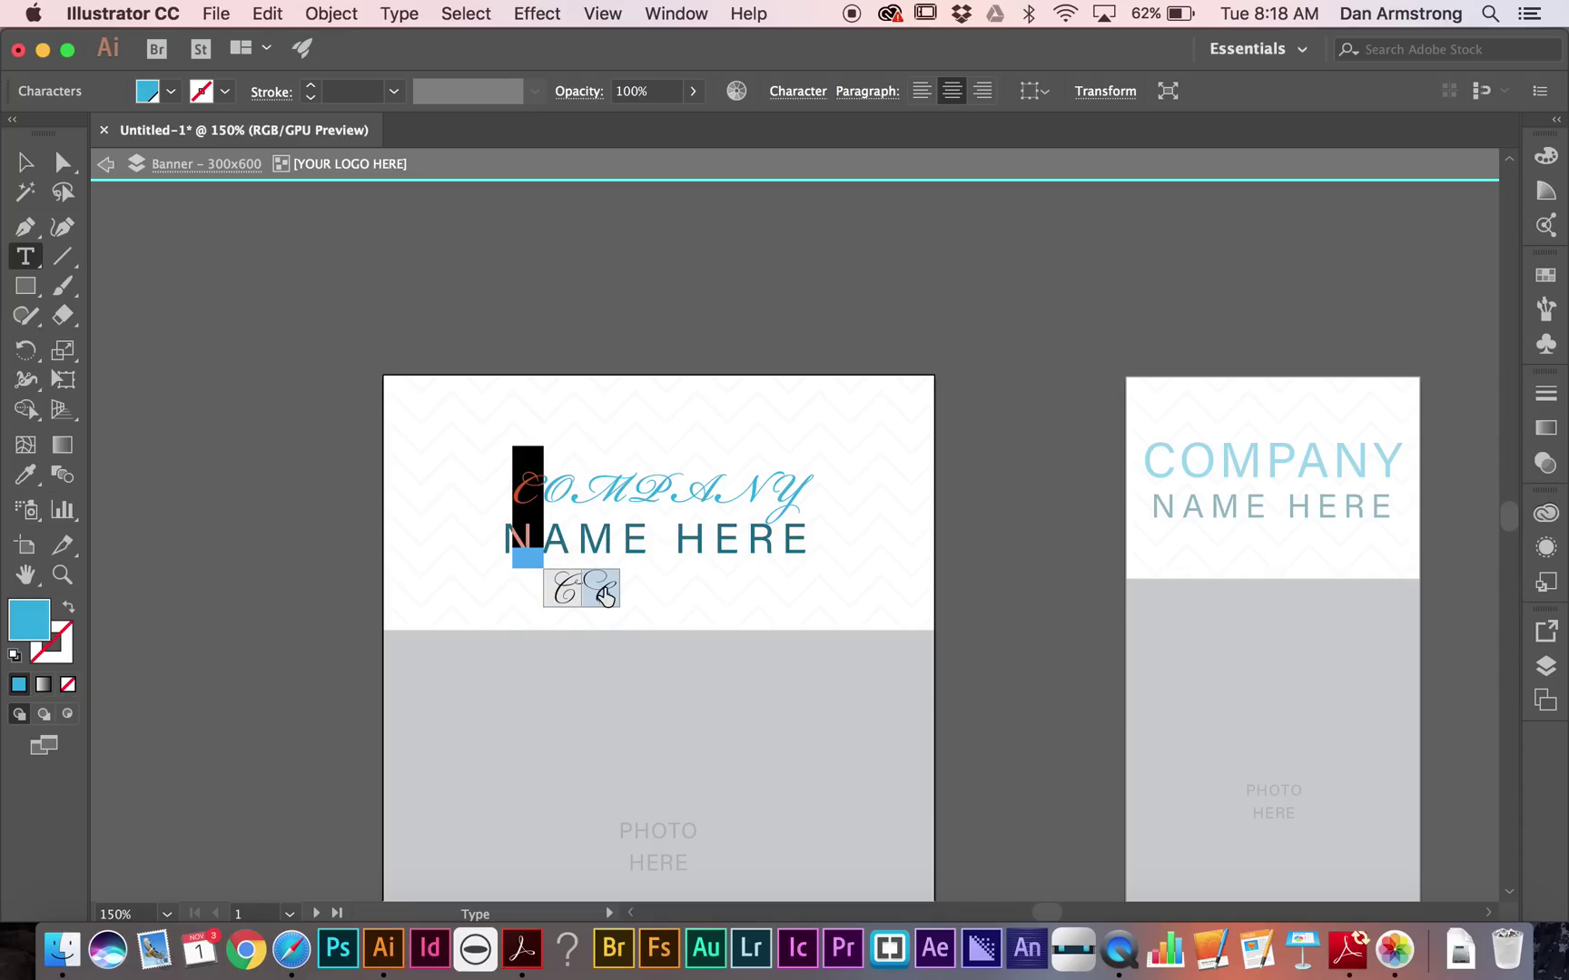
{"action": "left_click", "coordinate": [605, 592]}
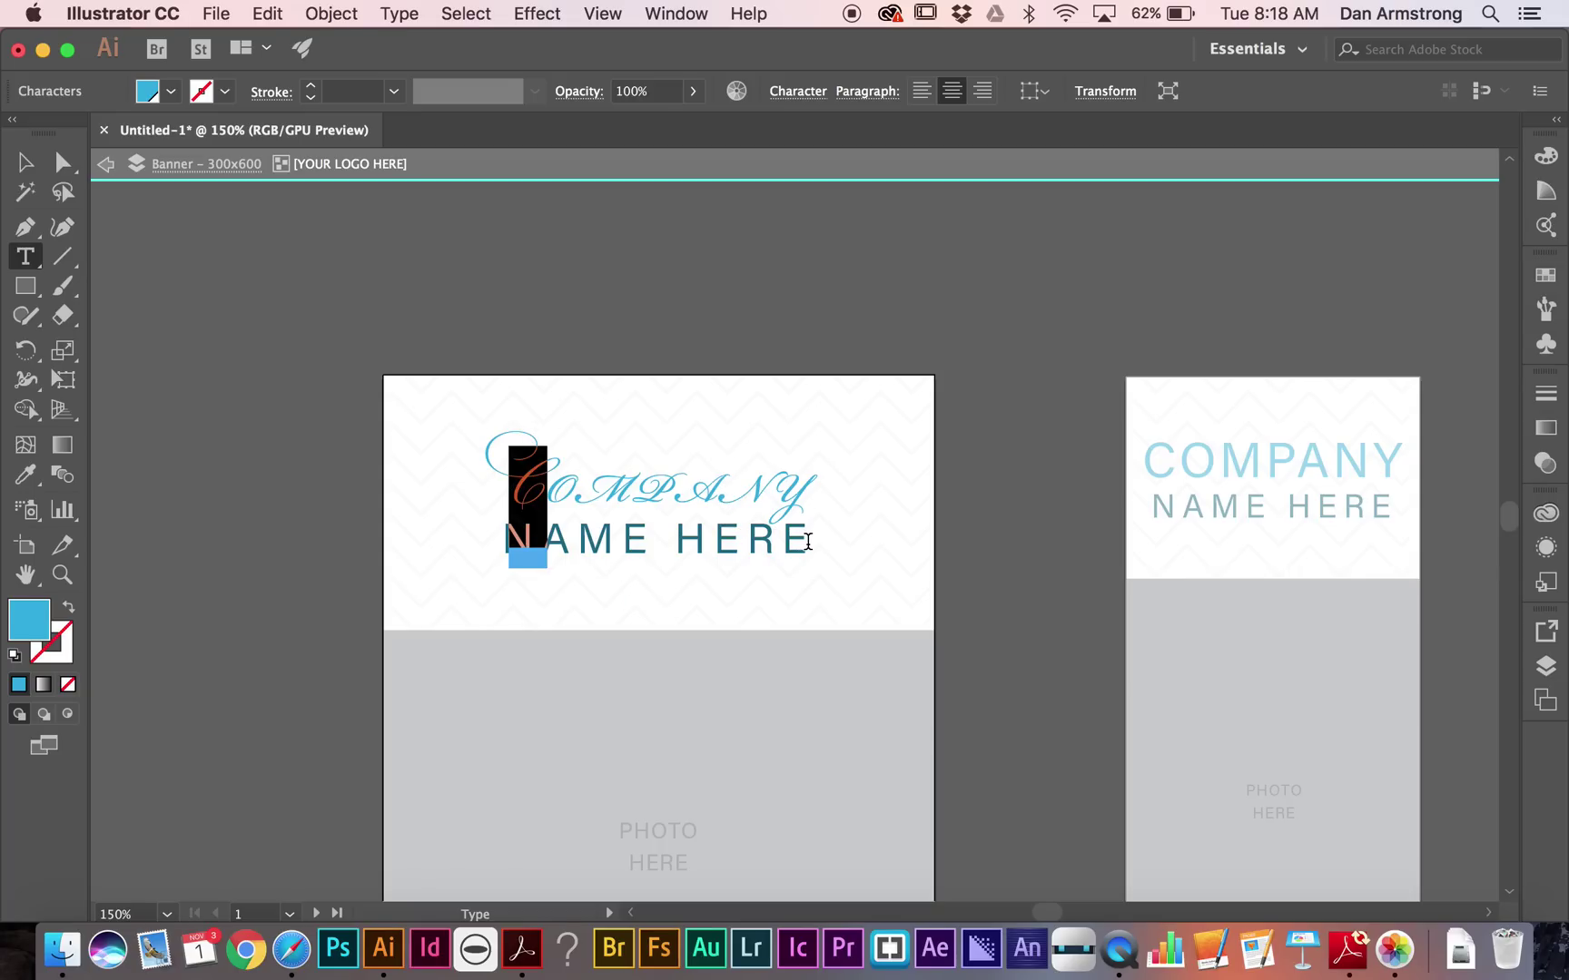
{"action": "left_click", "coordinate": [808, 542]}
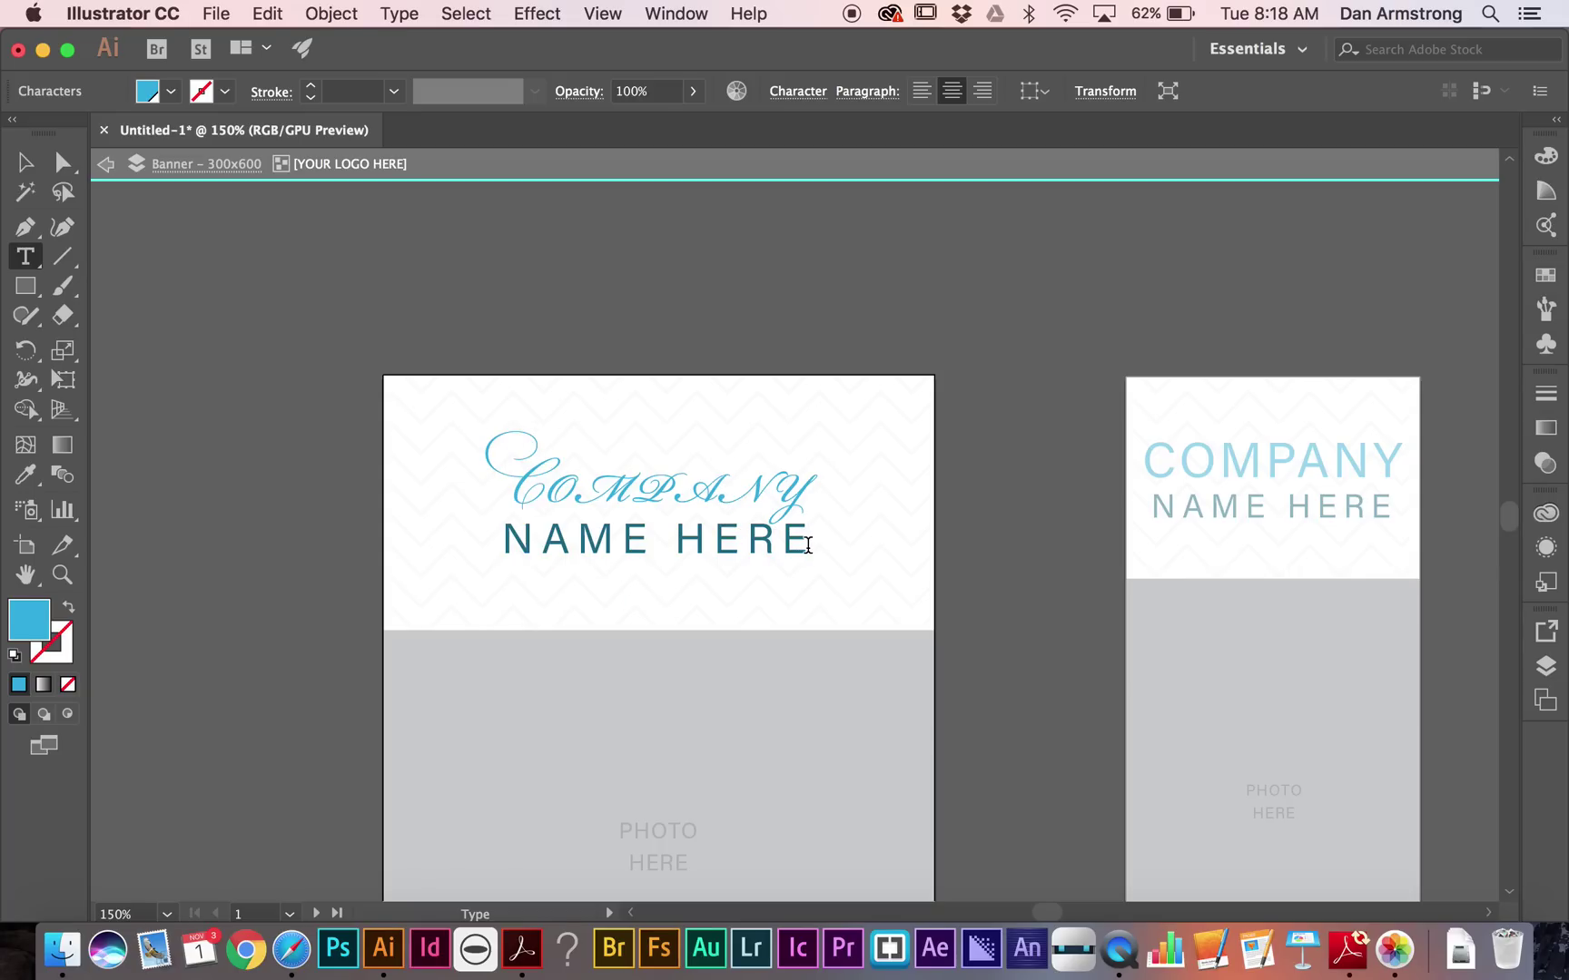
{"action": "key", "text": "Escape"}
Step: Exit isolation mode and select the banner's headline and body text frame
{"action": "scroll", "coordinate": [778, 568], "scroll_direction": "down", "scroll_amount": 5}
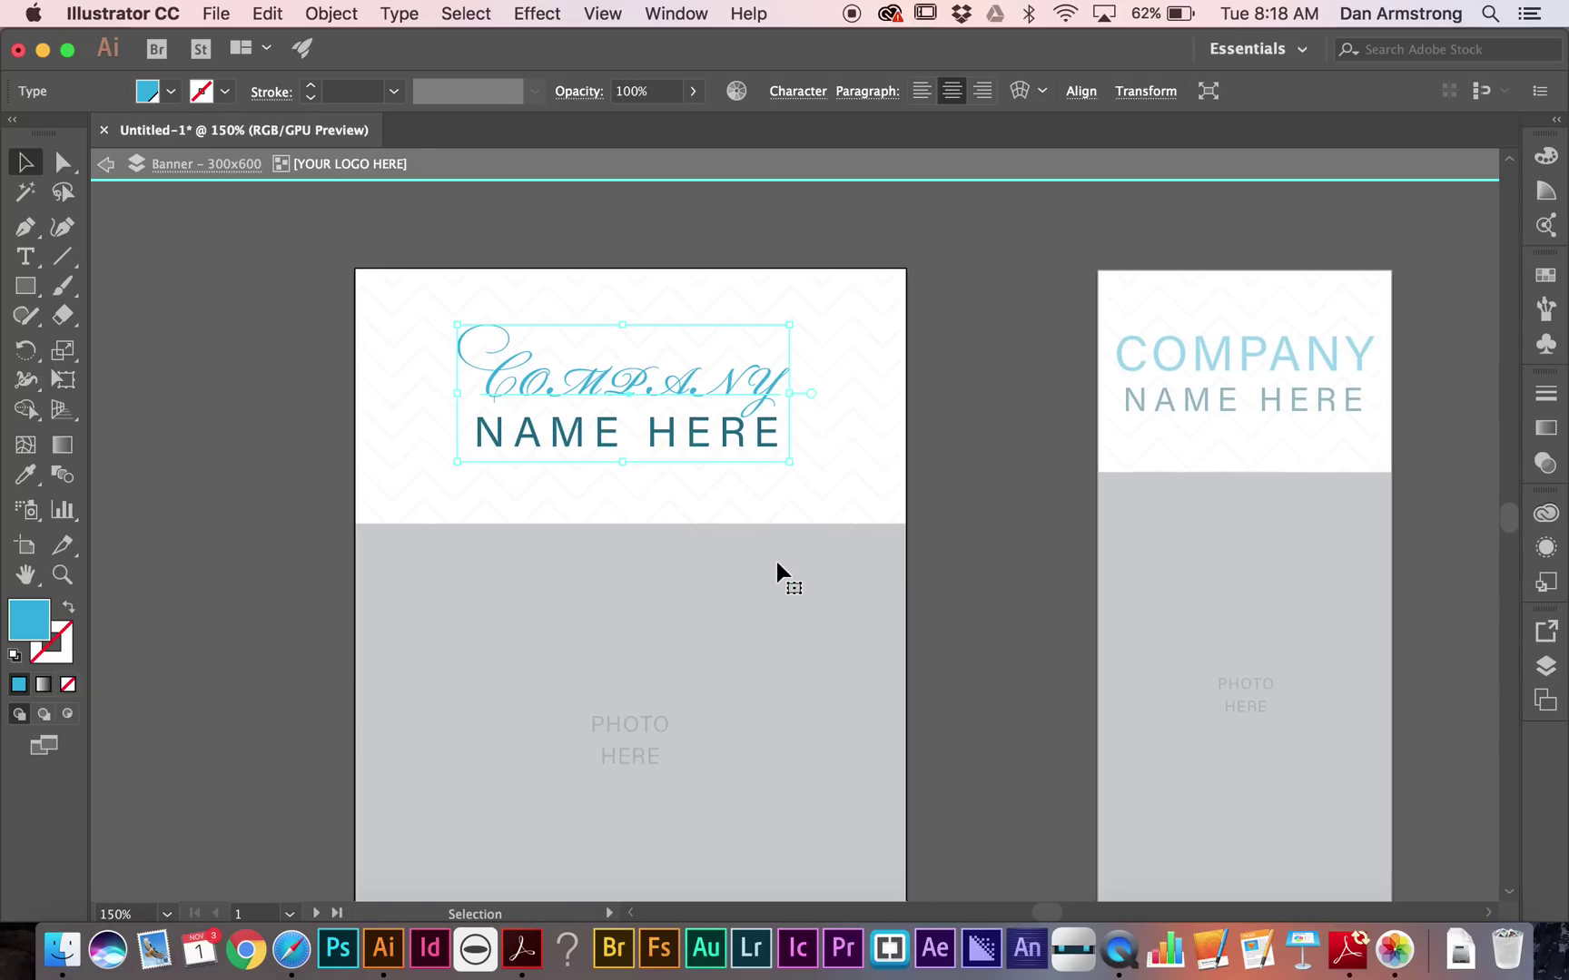
{"action": "scroll", "coordinate": [778, 568], "scroll_direction": "down", "scroll_amount": 15}
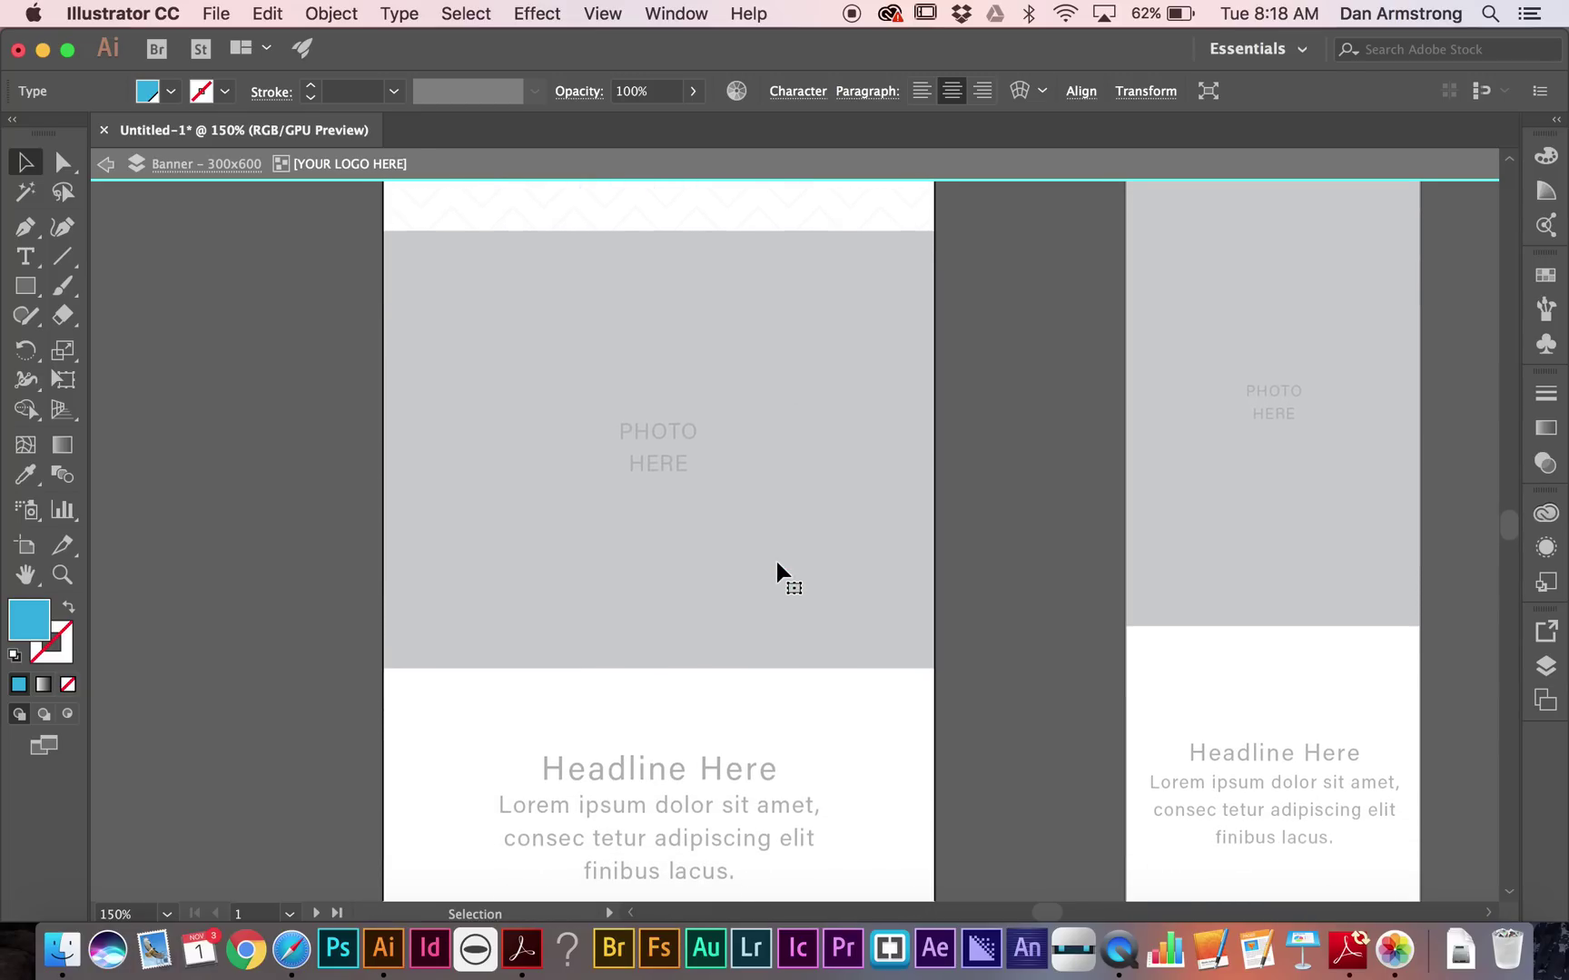
{"action": "left_click", "coordinate": [641, 636]}
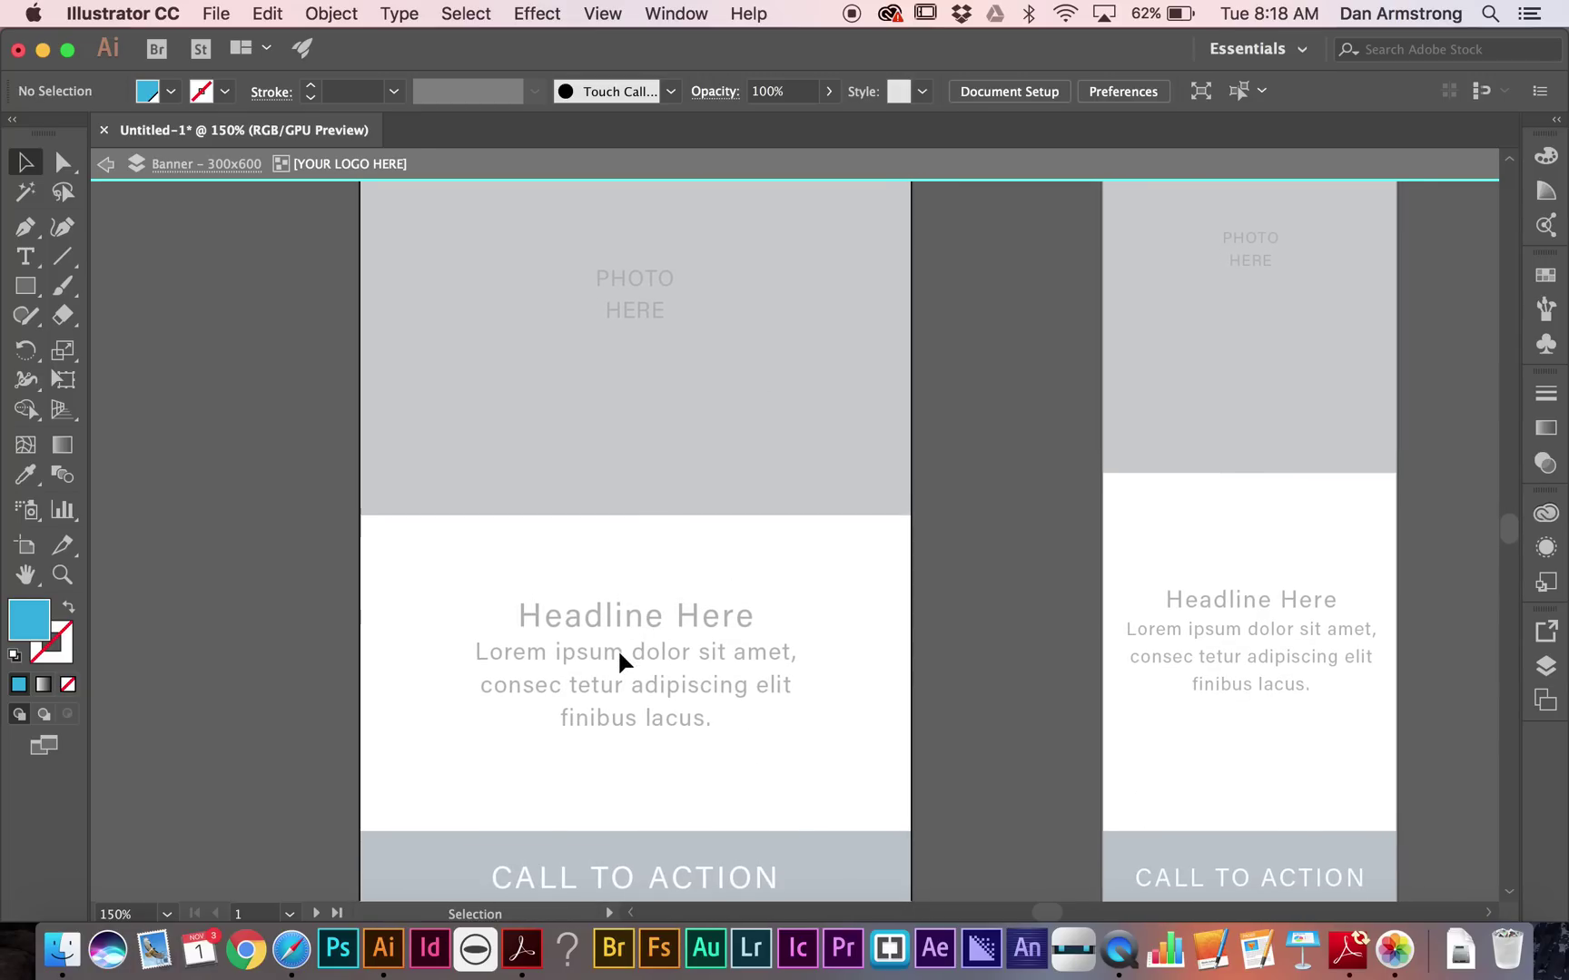
{"action": "key", "text": "Escape"}
{"action": "left_click", "coordinate": [621, 663]}
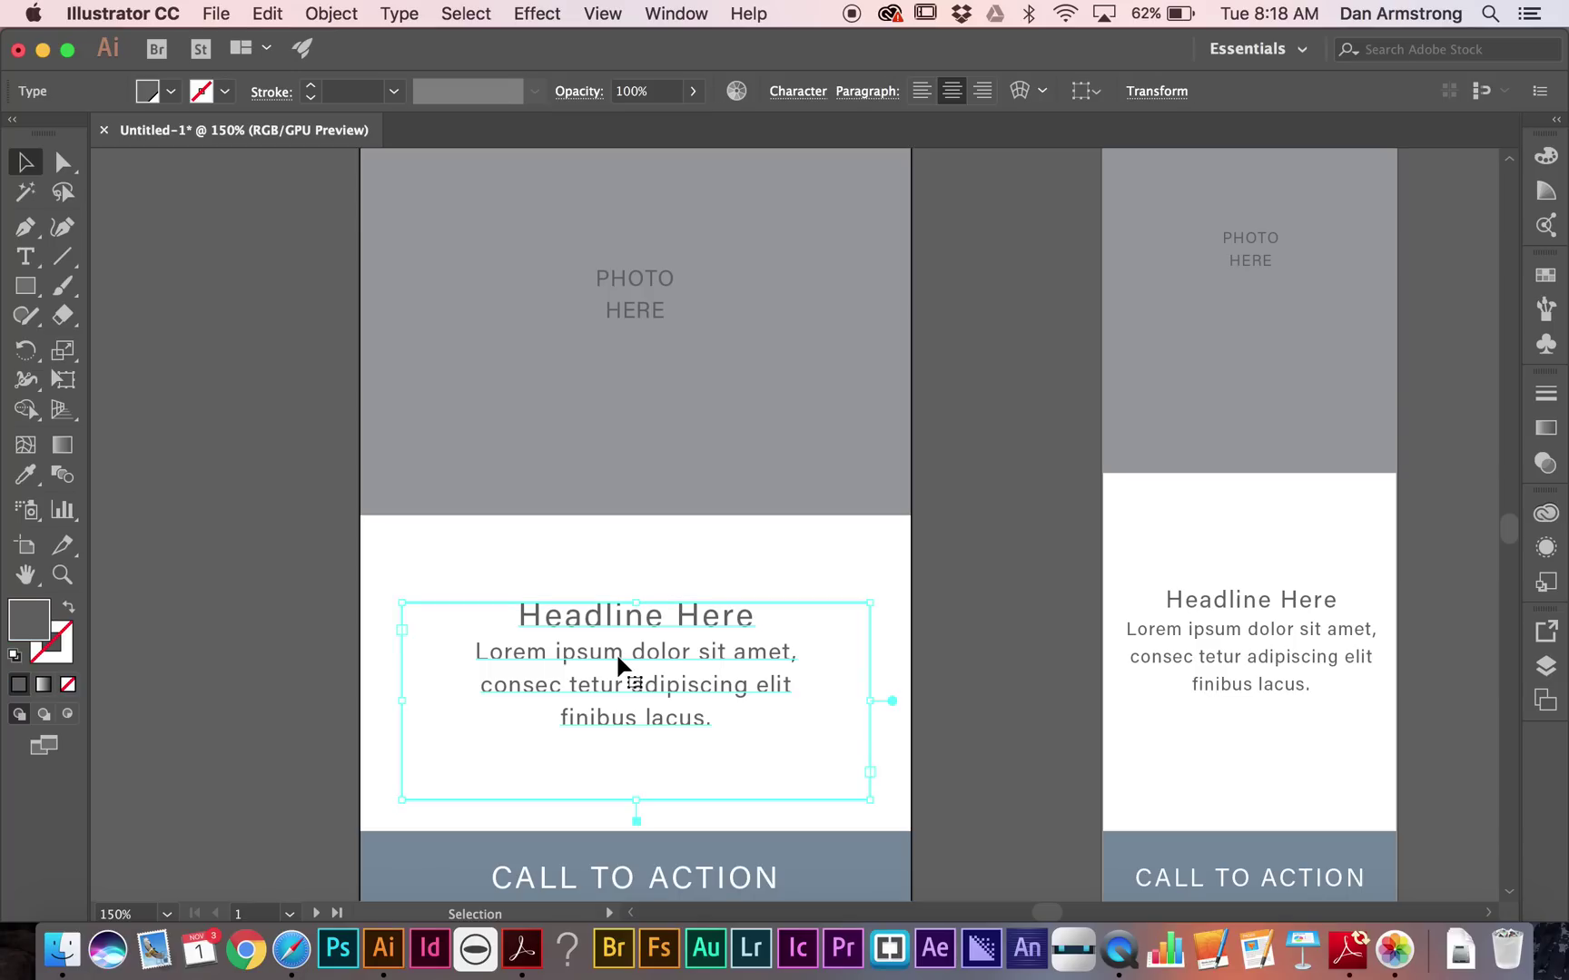
Step: Place the Word file Copy Type from Desktop > Illustrator 2017, accepting the default Word options
{"action": "left_click", "coordinate": [216, 13]}
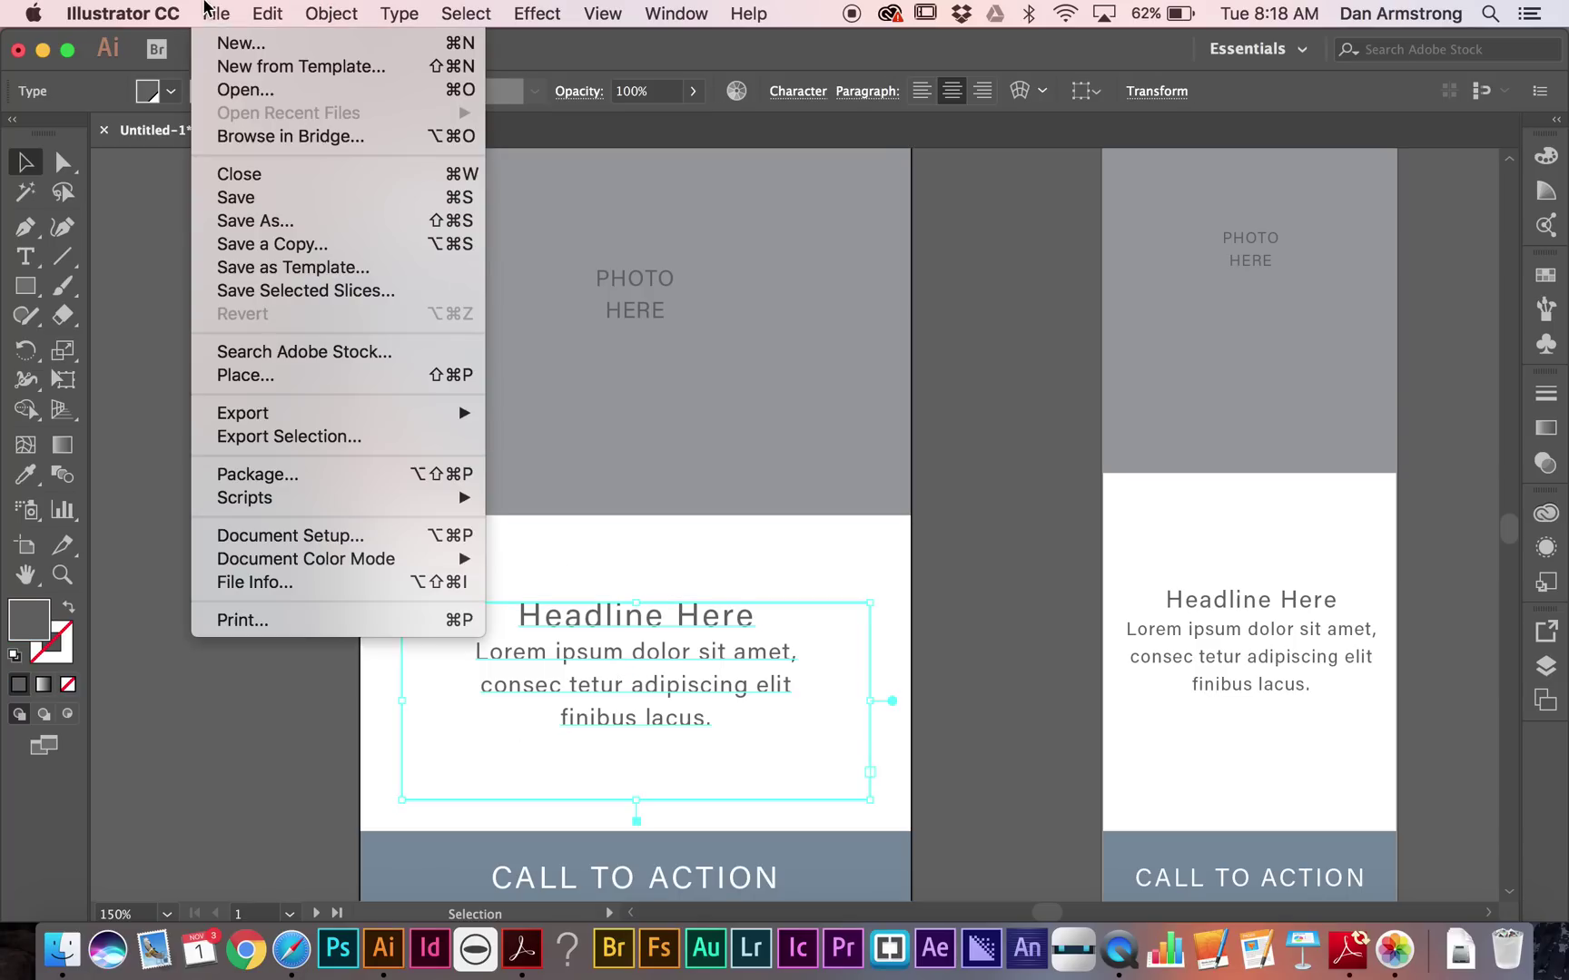
{"action": "left_click", "coordinate": [245, 375]}
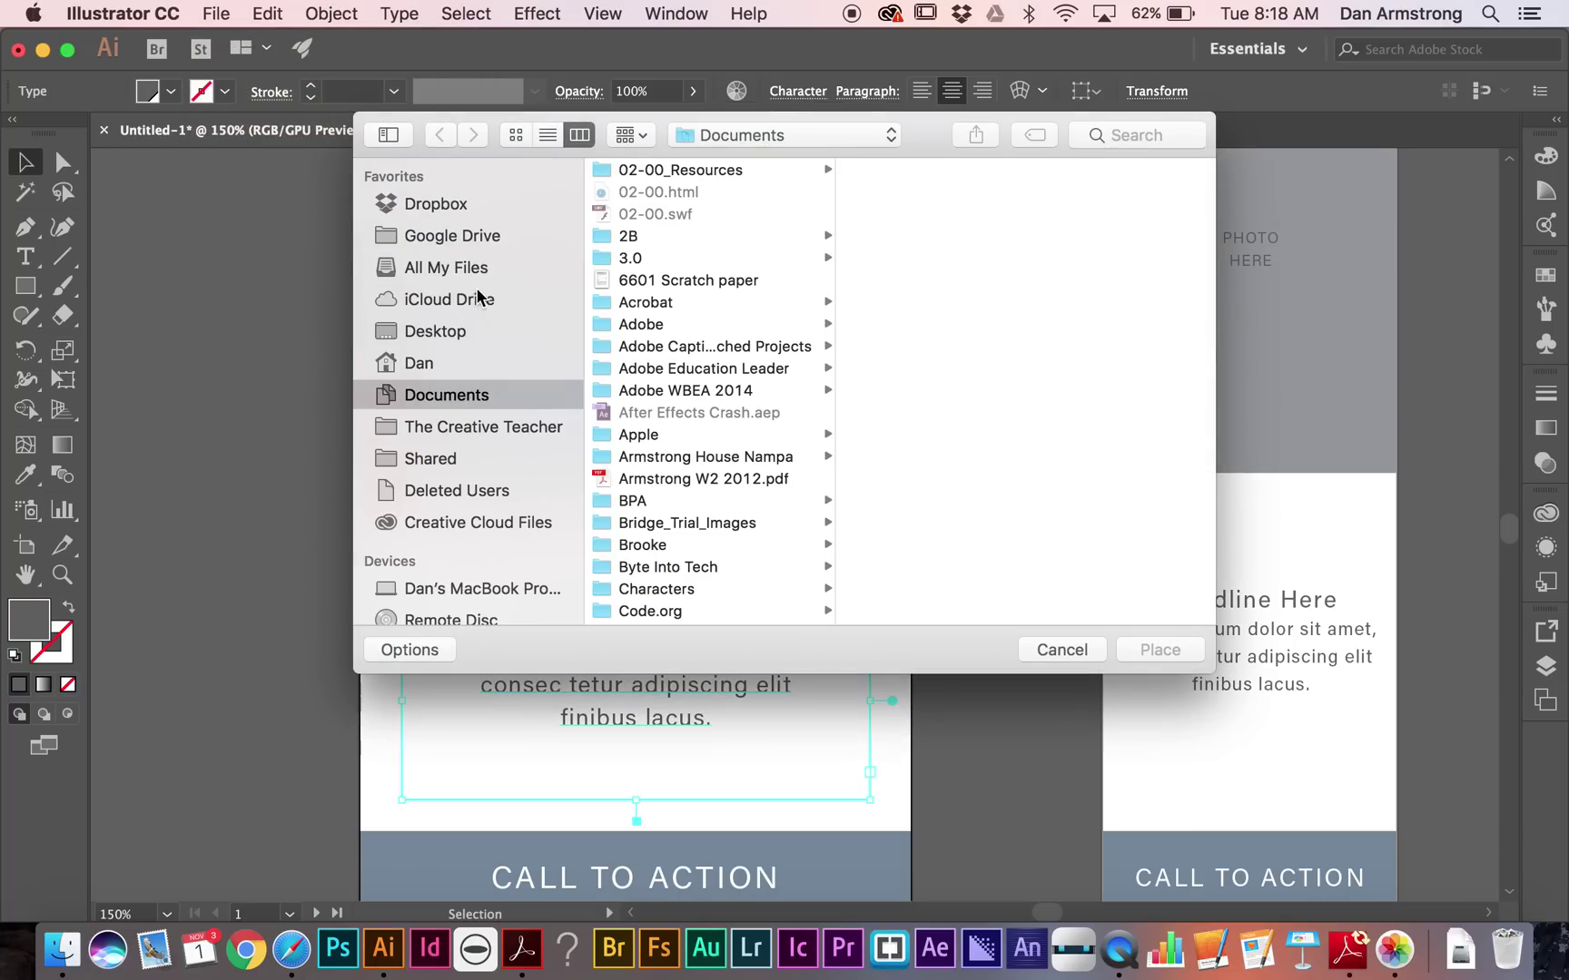
{"action": "left_click", "coordinate": [419, 333]}
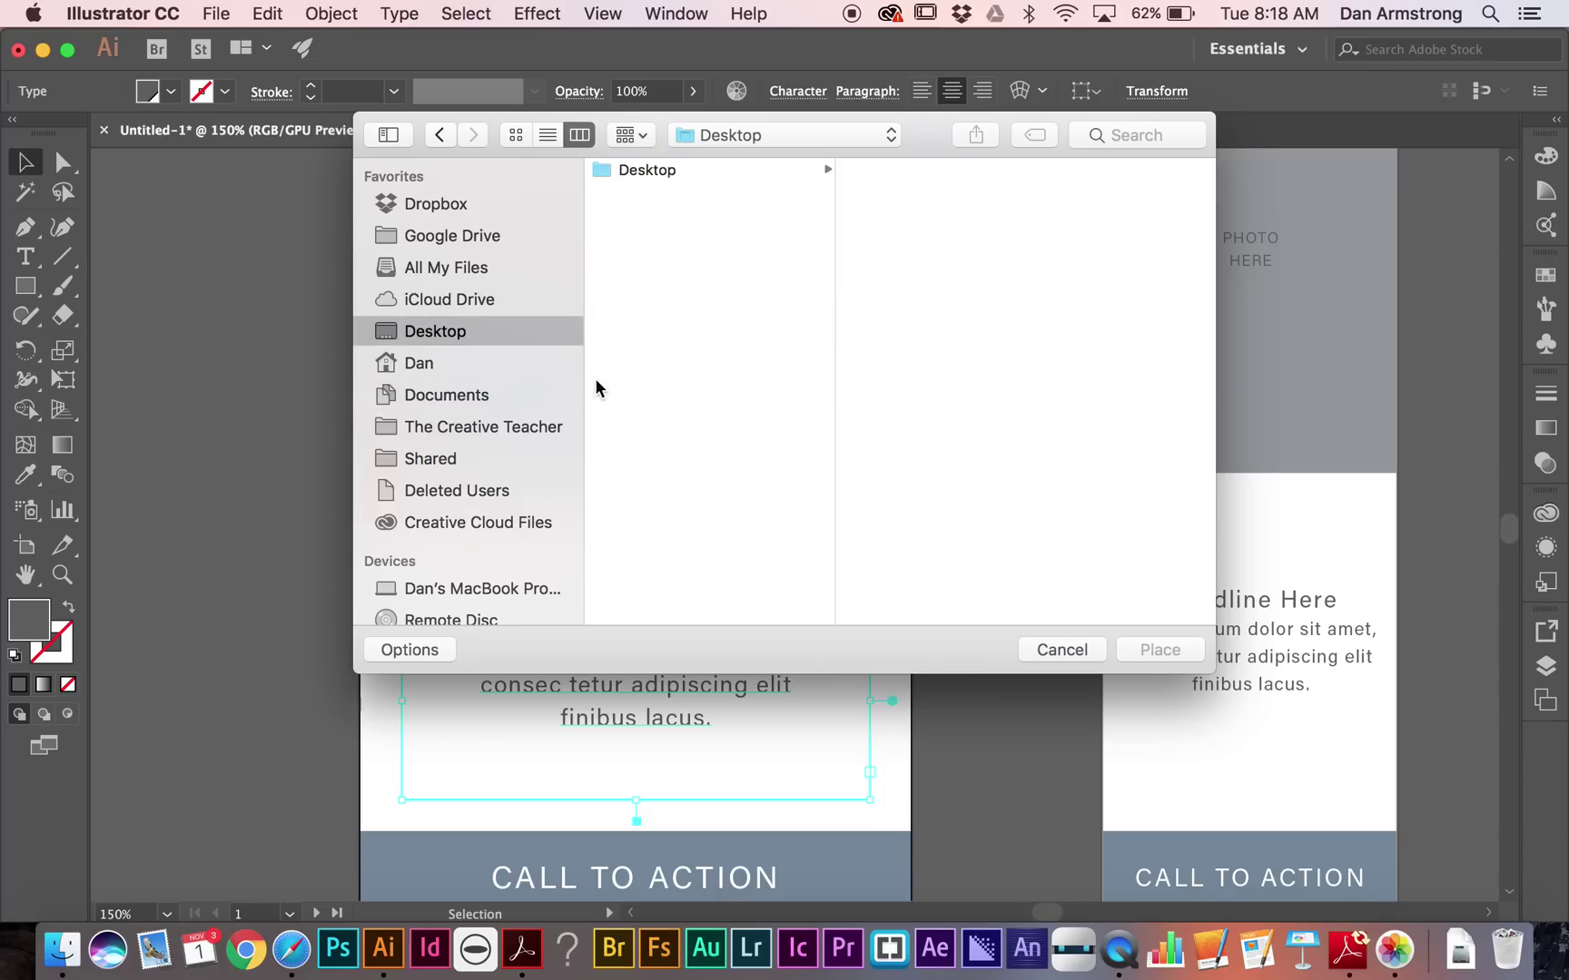
{"action": "left_click", "coordinate": [660, 173]}
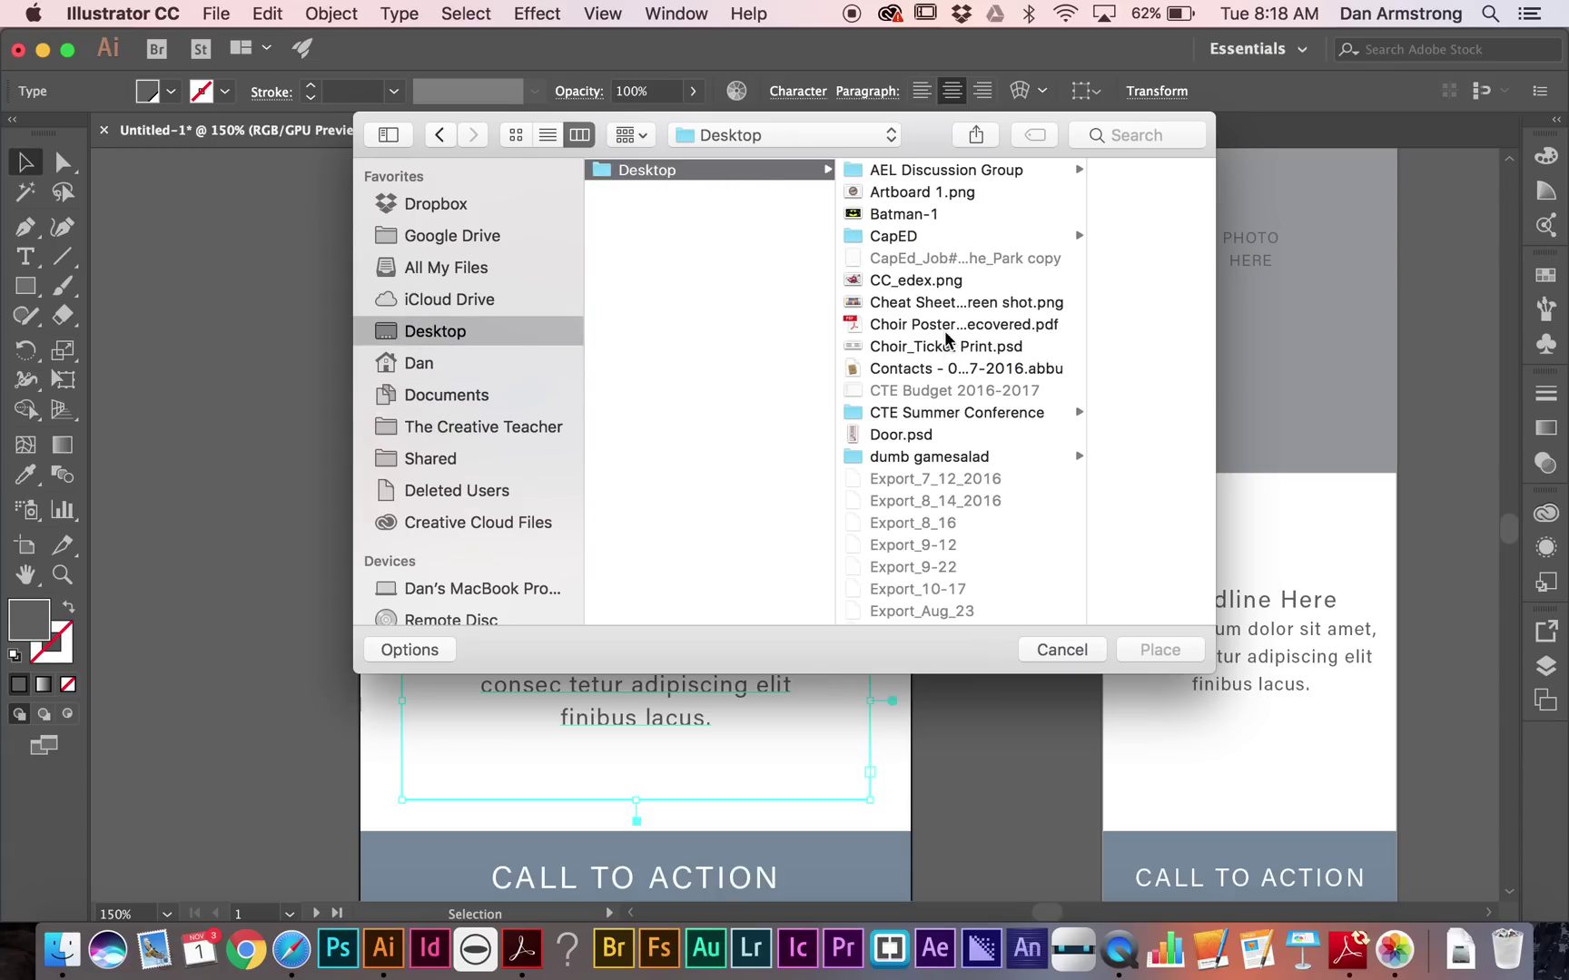
{"action": "scroll", "coordinate": [922, 427], "scroll_direction": "down", "scroll_amount": 10}
{"action": "scroll", "coordinate": [922, 426], "scroll_direction": "down", "scroll_amount": 2}
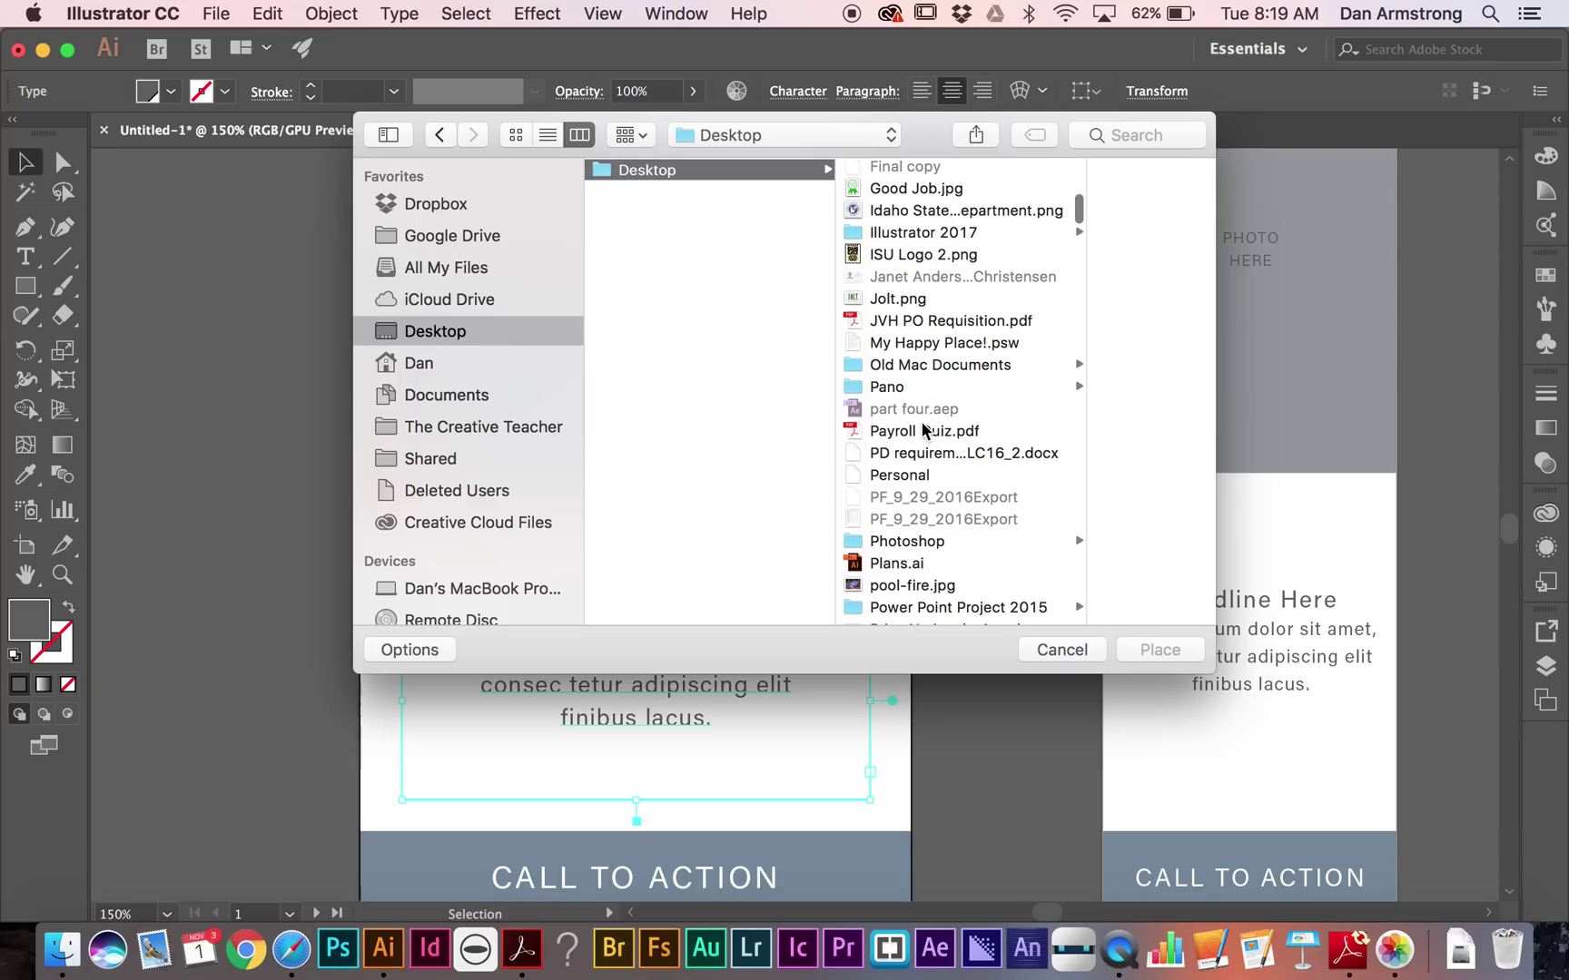
{"action": "left_click", "coordinate": [919, 233]}
{"action": "left_click", "coordinate": [1032, 192]}
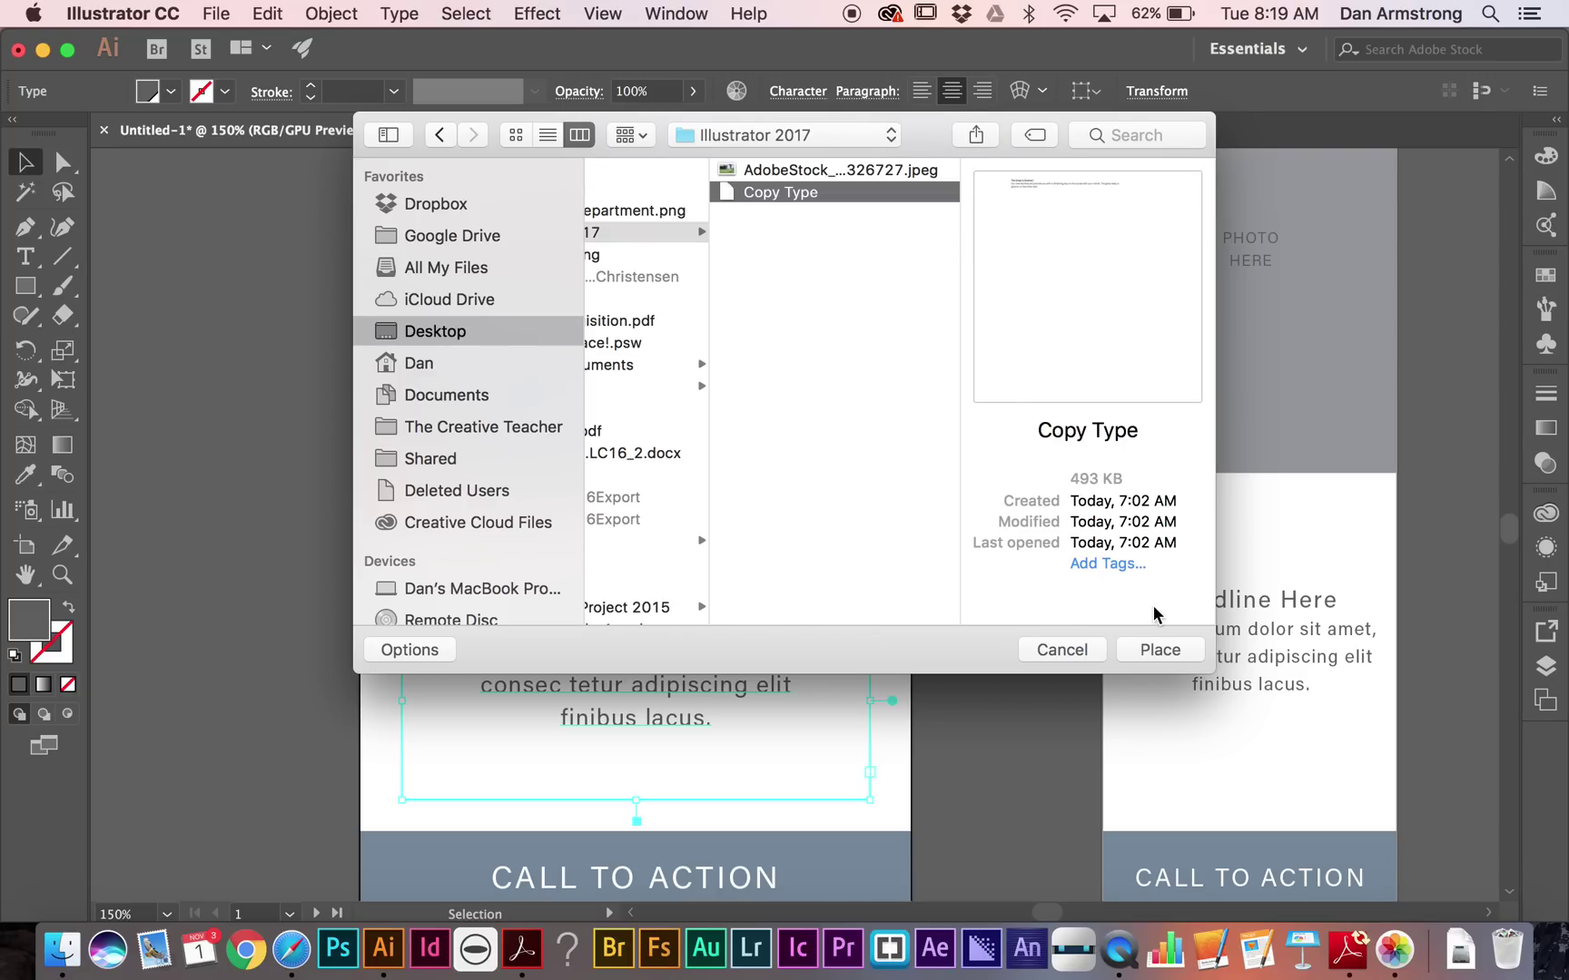
{"action": "left_click", "coordinate": [1160, 650]}
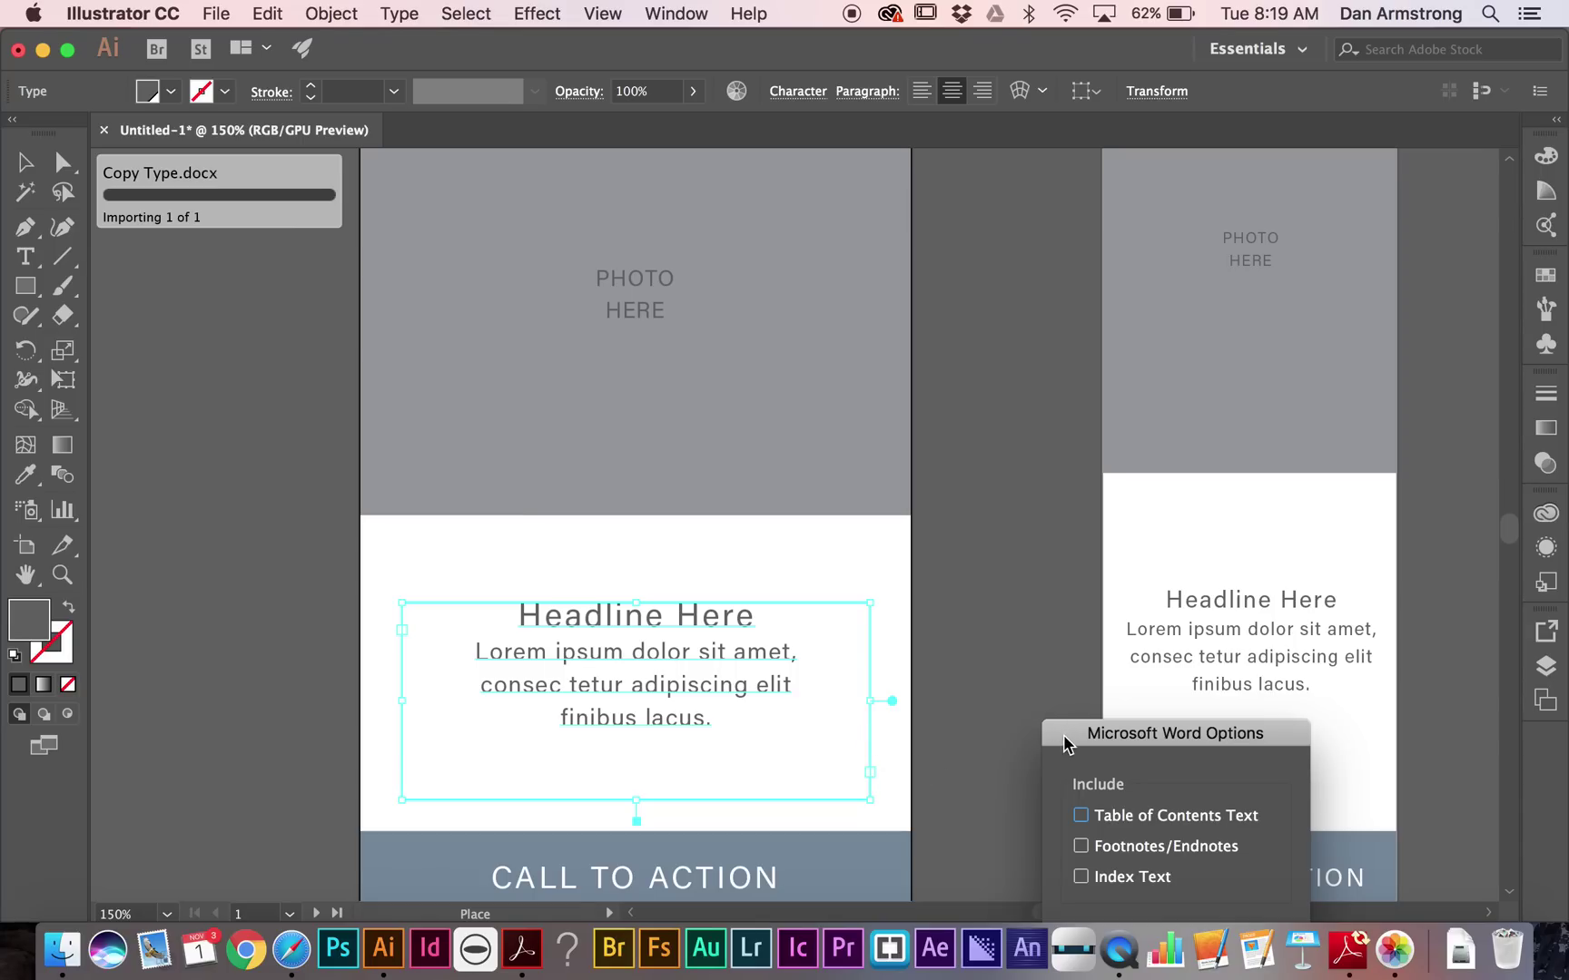
{"action": "left_click_drag", "start_coordinate": [1067, 745], "coordinate": [927, 410]}
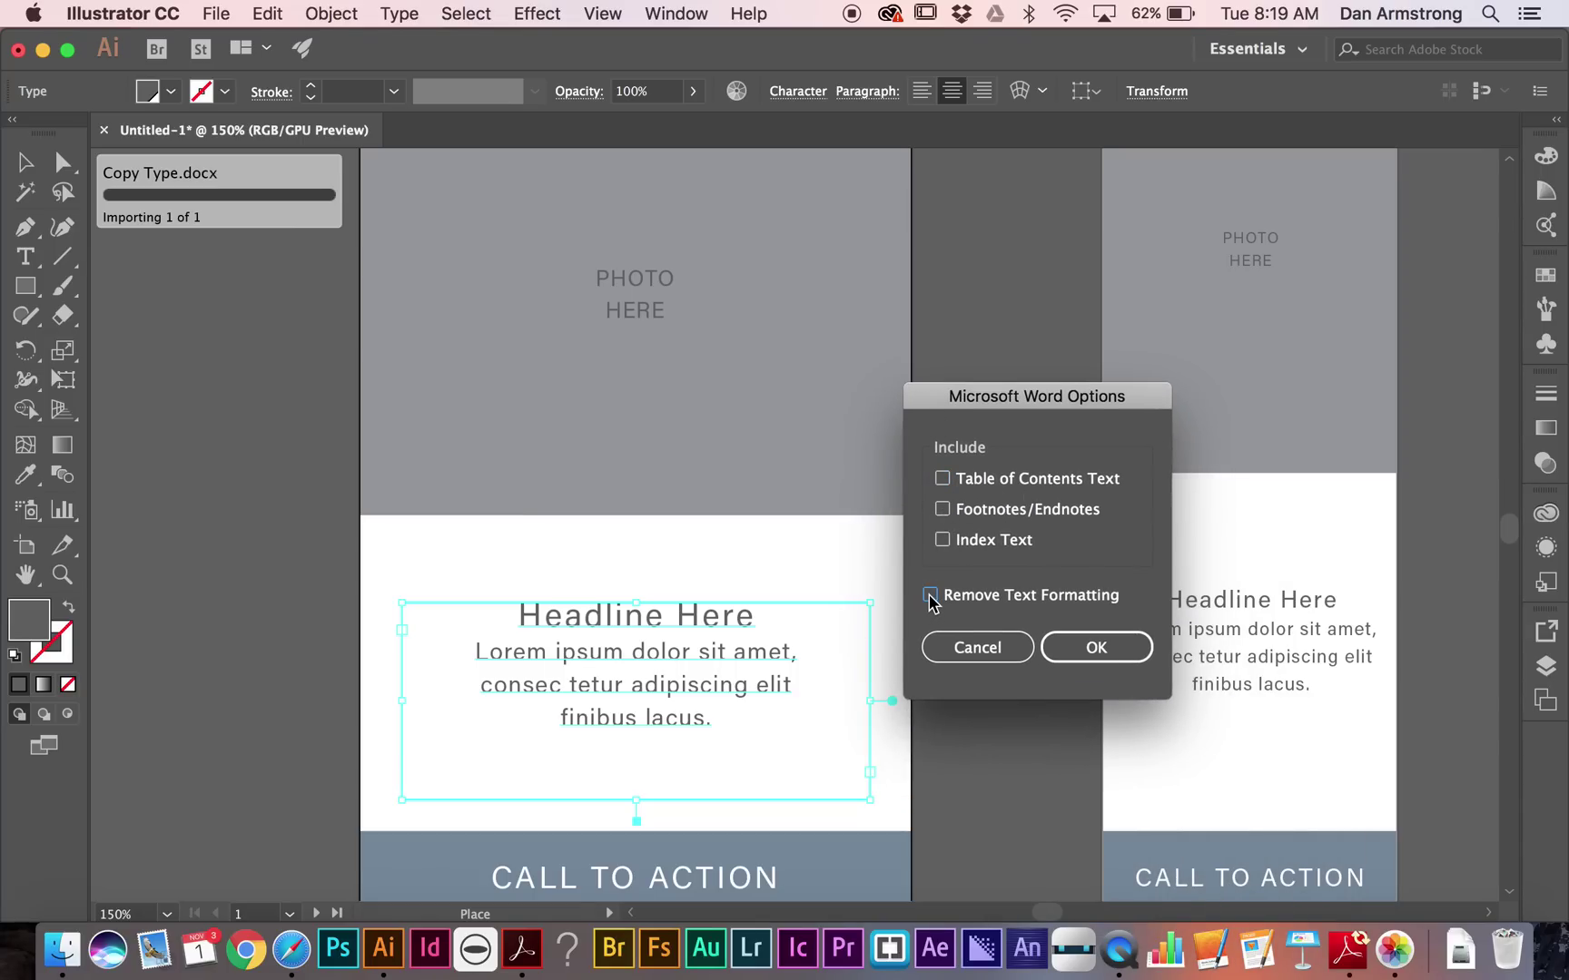
{"action": "left_click", "coordinate": [1094, 646]}
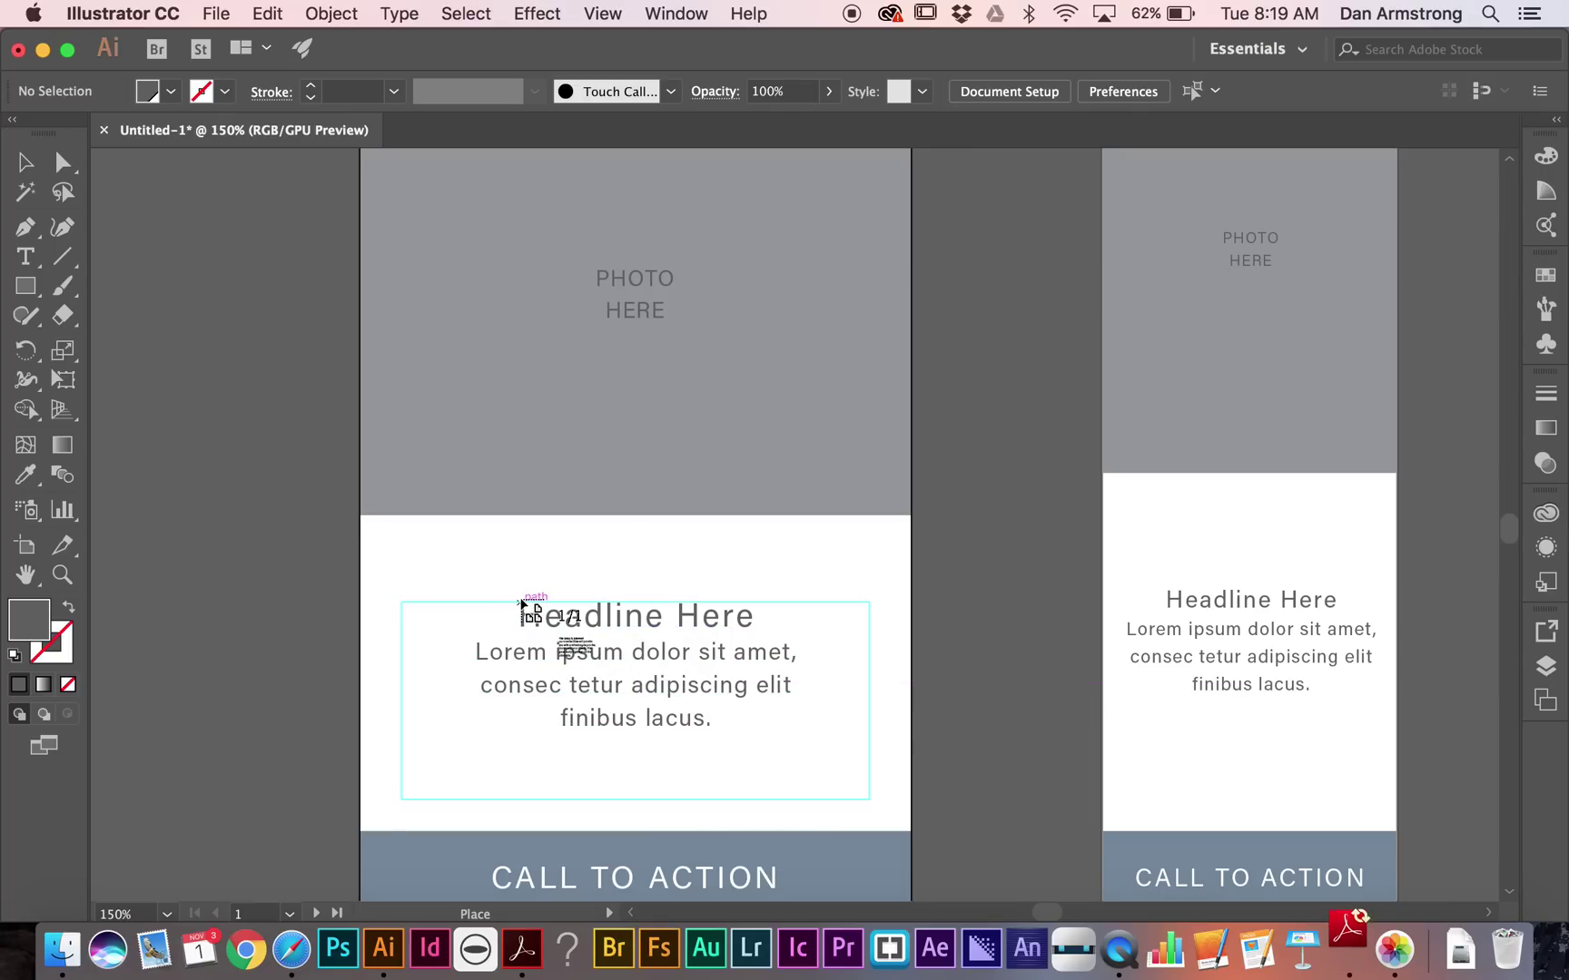
Step: Drop 'The Grass is Greener!' copy into the frame, delete the placeholder text, and shorten the frame
{"action": "left_click", "coordinate": [522, 601]}
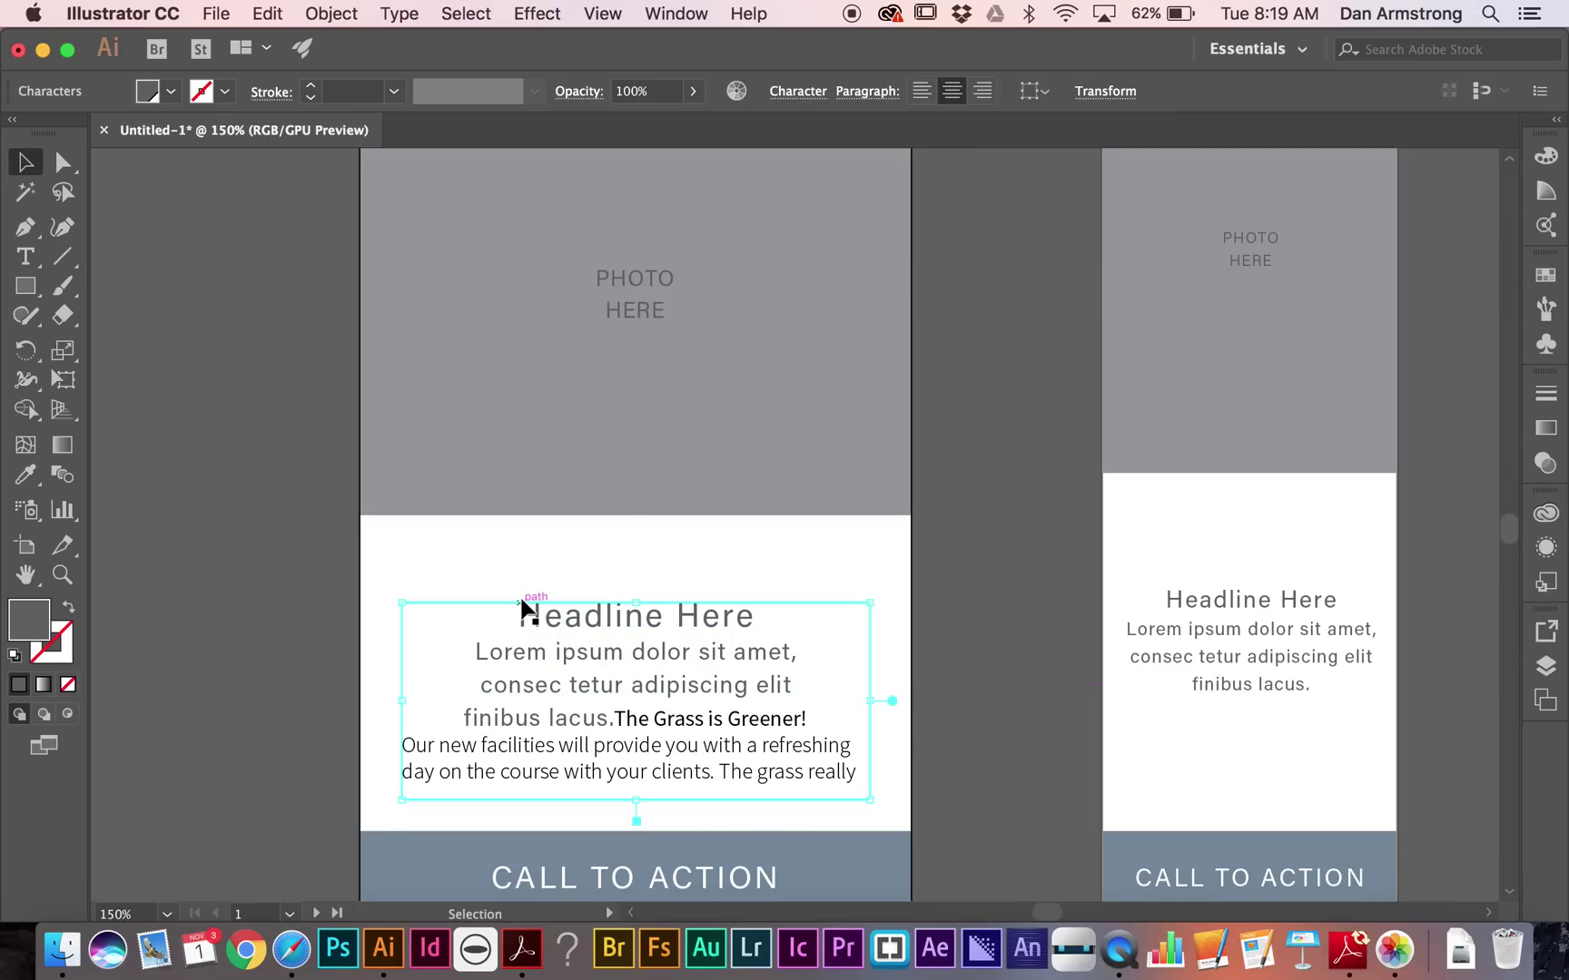
{"action": "double_click", "coordinate": [616, 719]}
{"action": "left_click_drag", "start_coordinate": [615, 719], "coordinate": [515, 615]}
{"action": "key", "text": "BackSpace"}
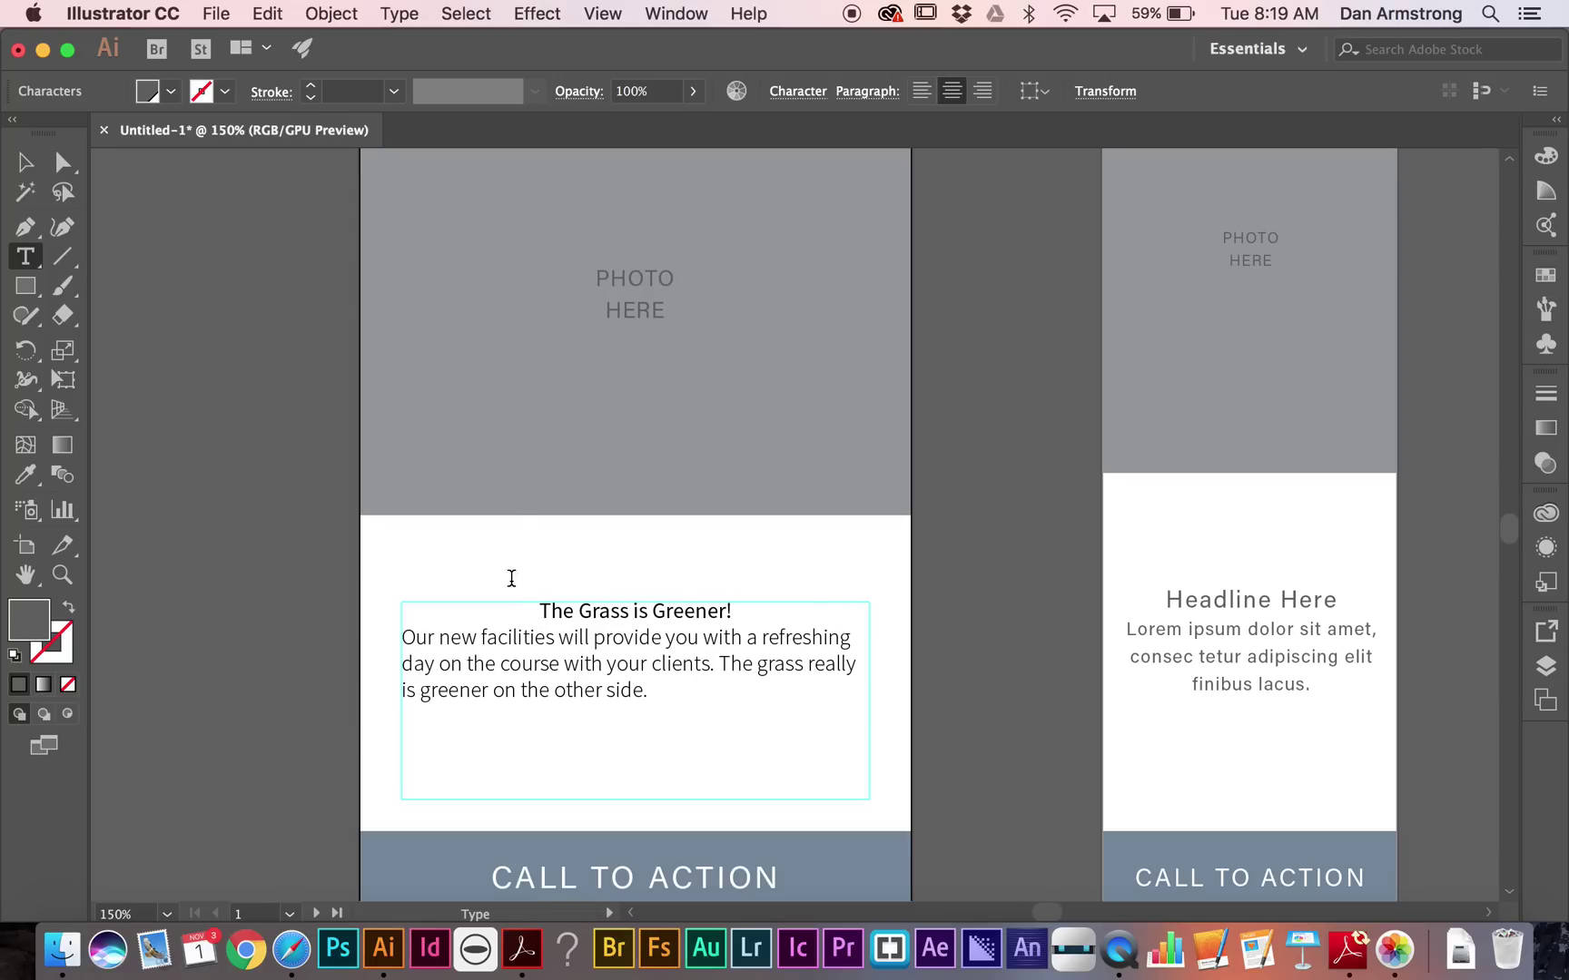
{"action": "left_click", "coordinate": [675, 707]}
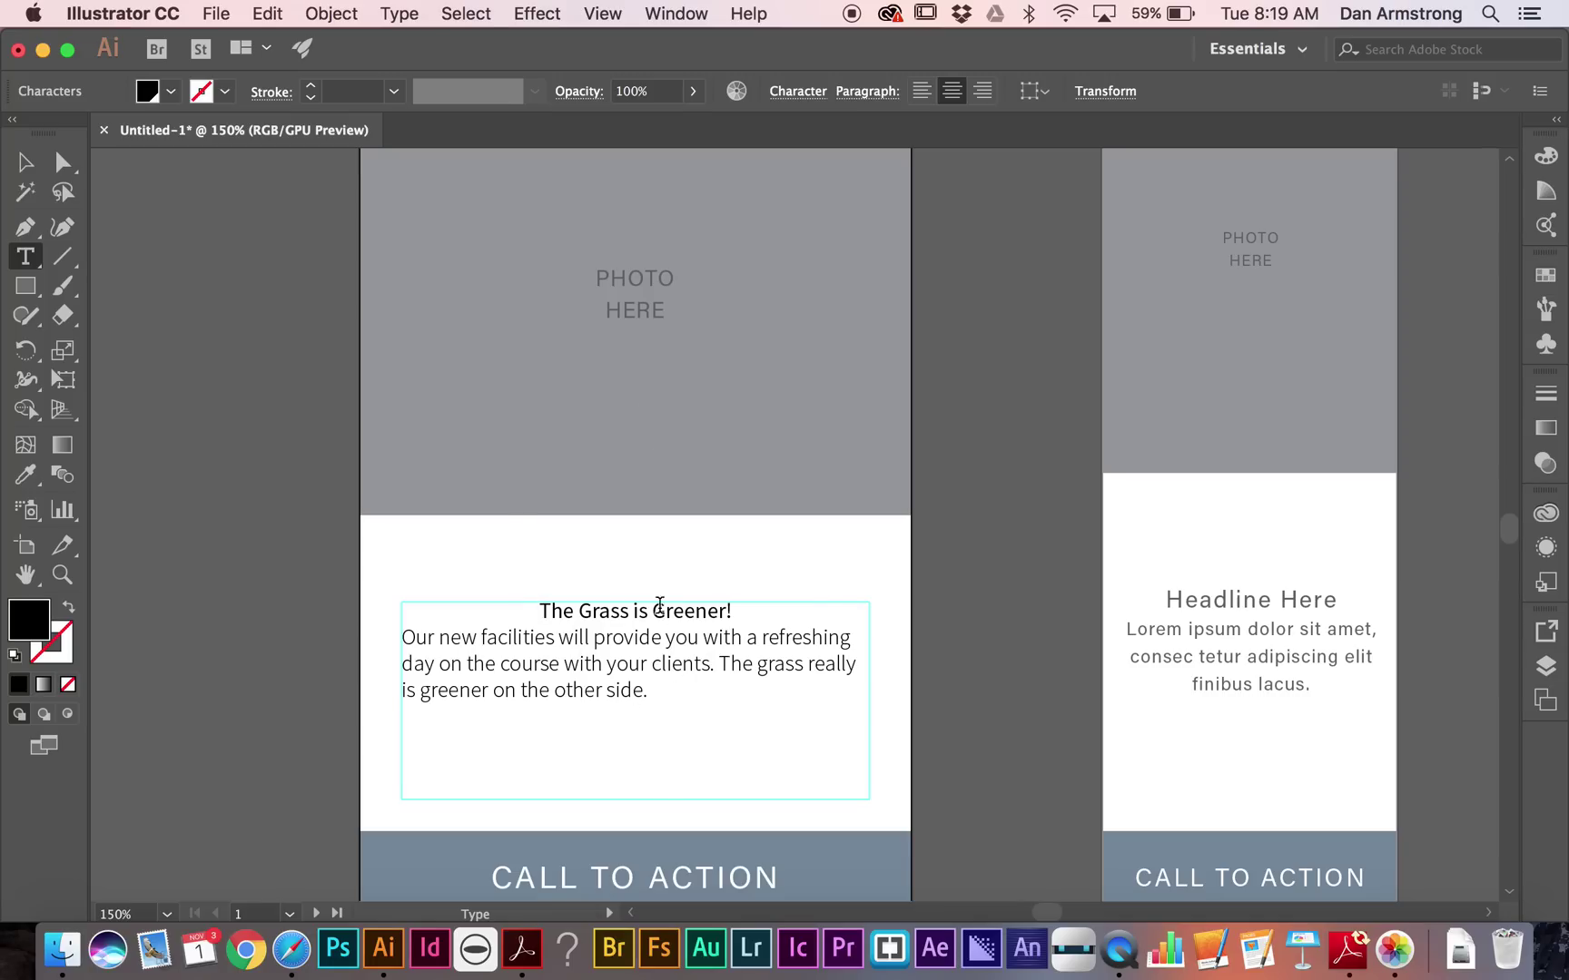
{"action": "key", "text": "Escape"}
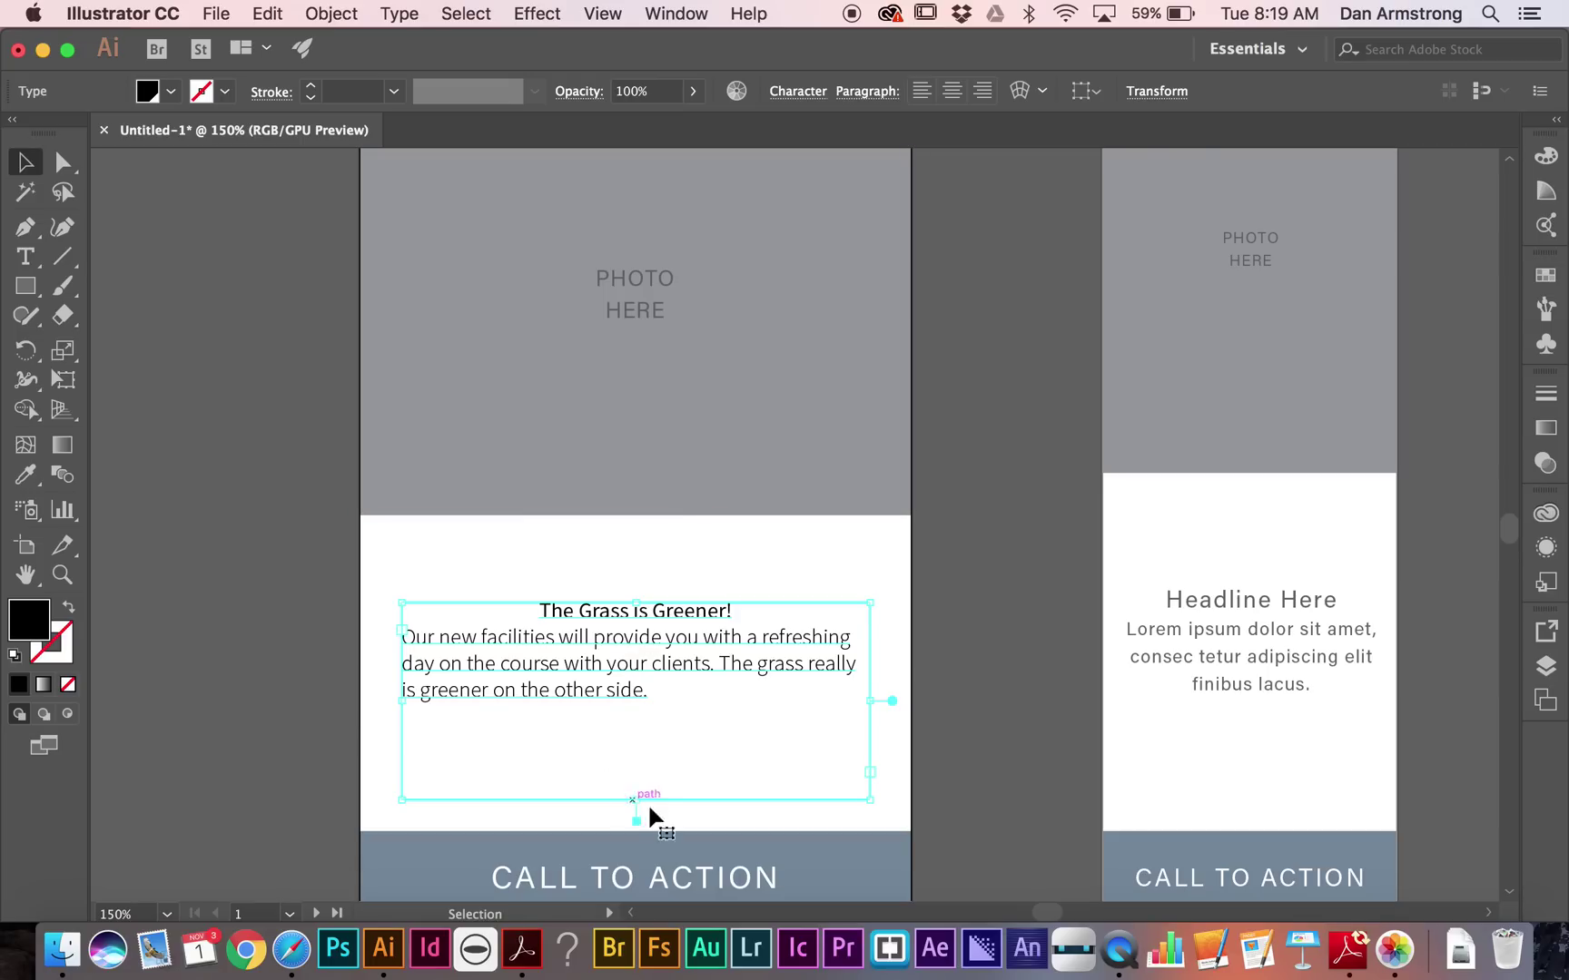
{"action": "left_click_drag", "start_coordinate": [634, 807], "coordinate": [605, 723]}
{"action": "left_click", "coordinate": [26, 258]}
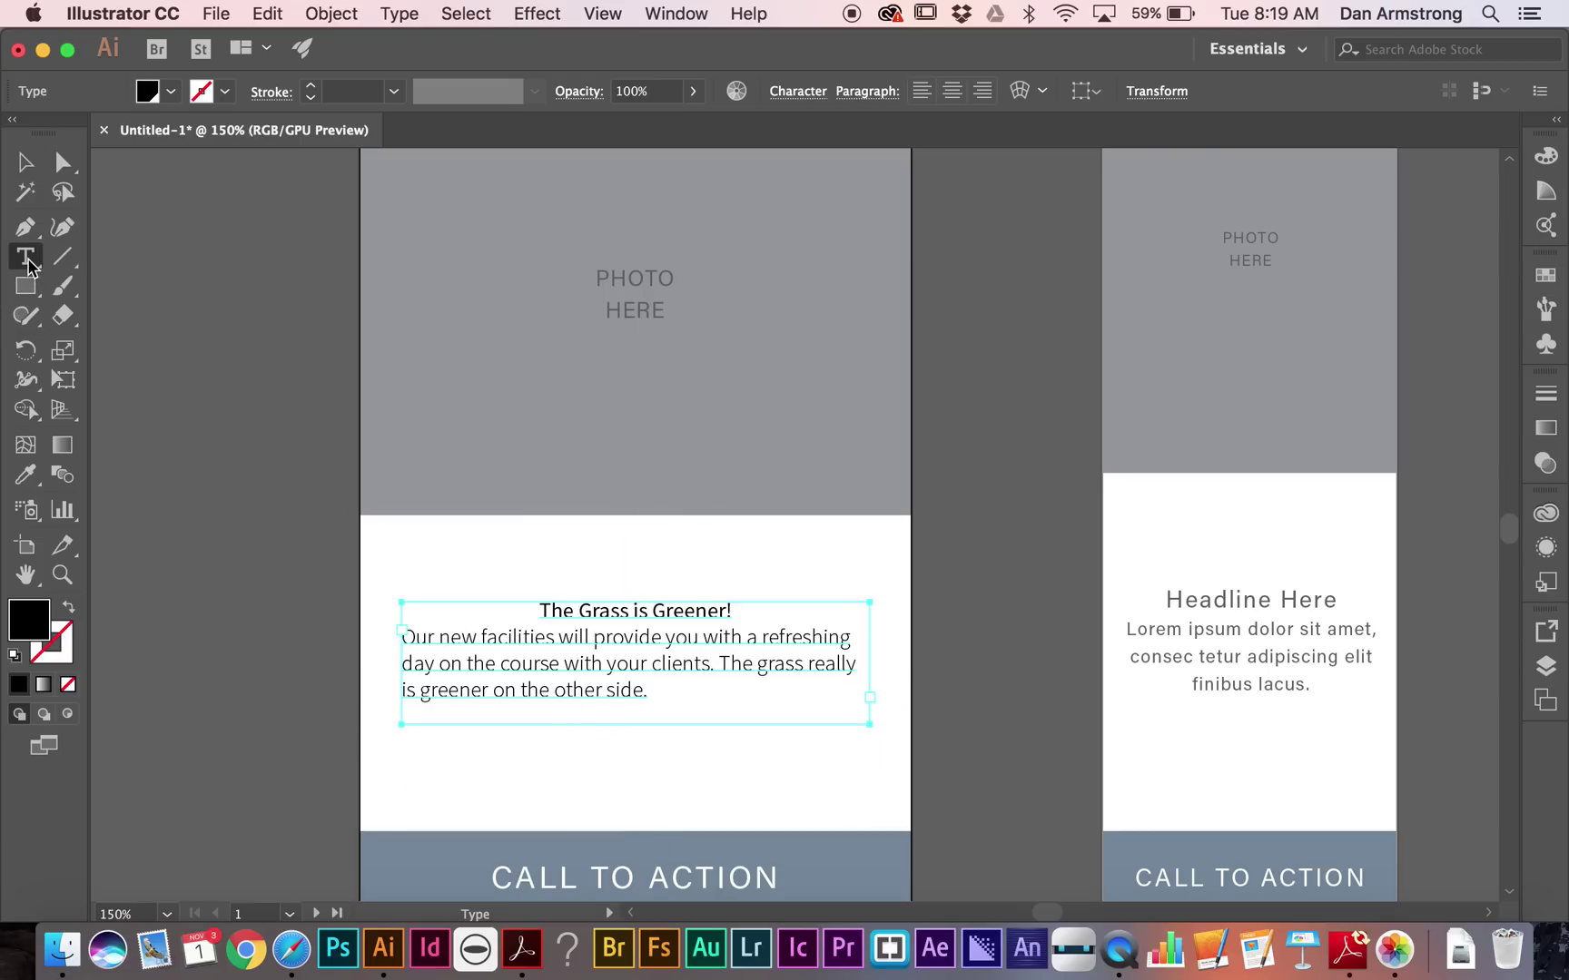
{"action": "left_click", "coordinate": [28, 263]}
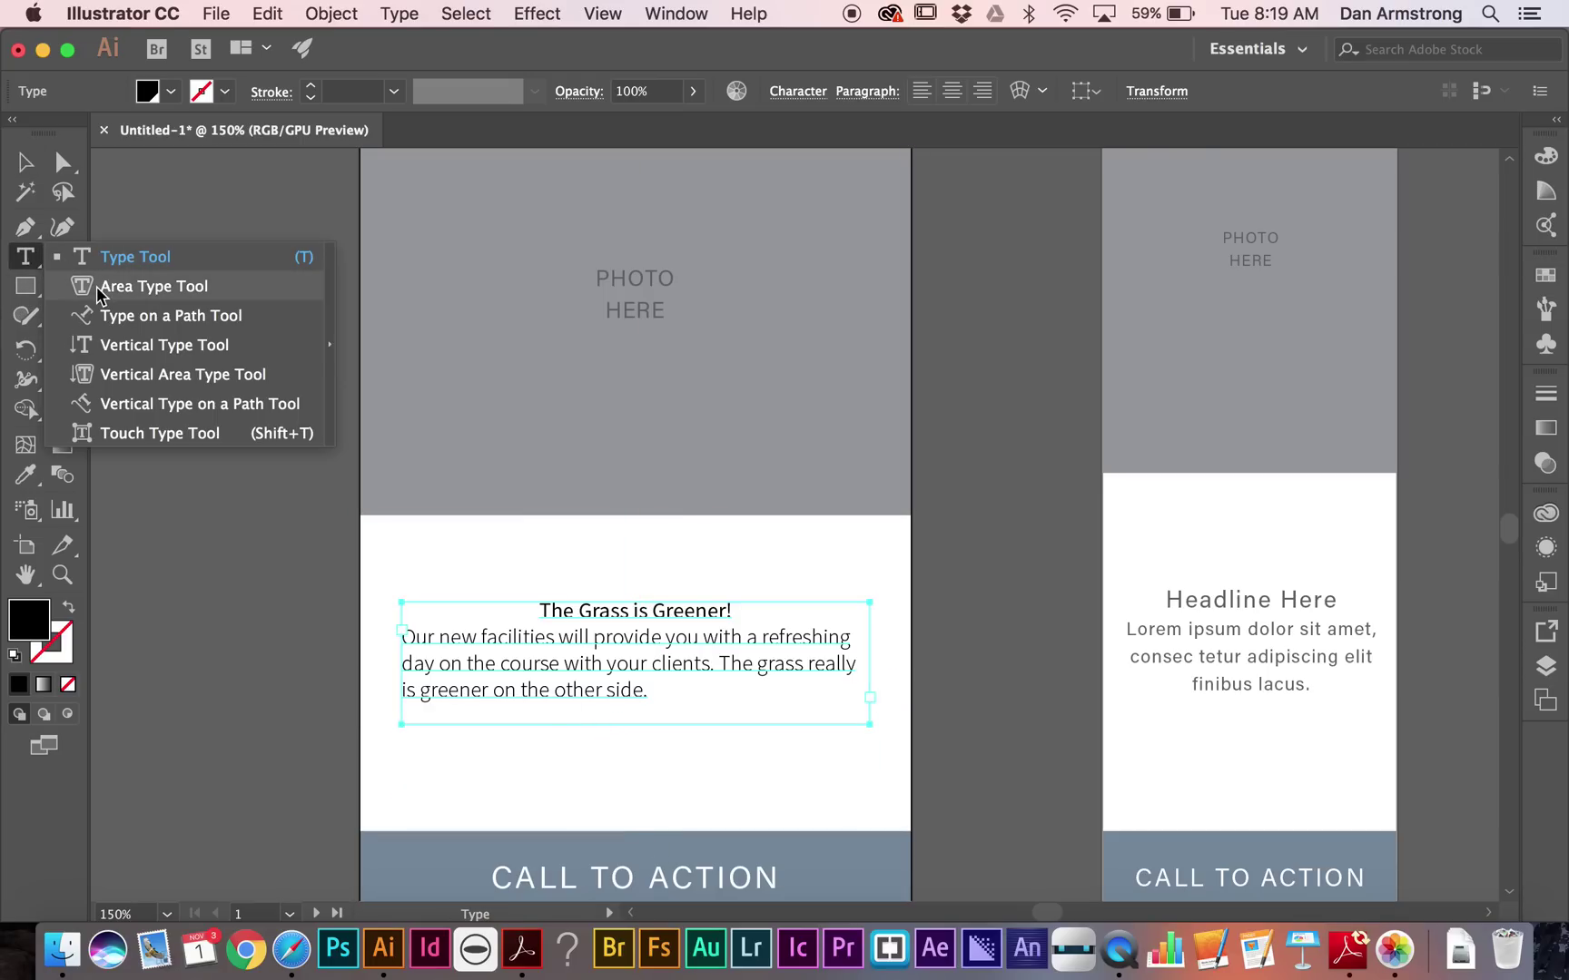
{"action": "left_click", "coordinate": [104, 288]}
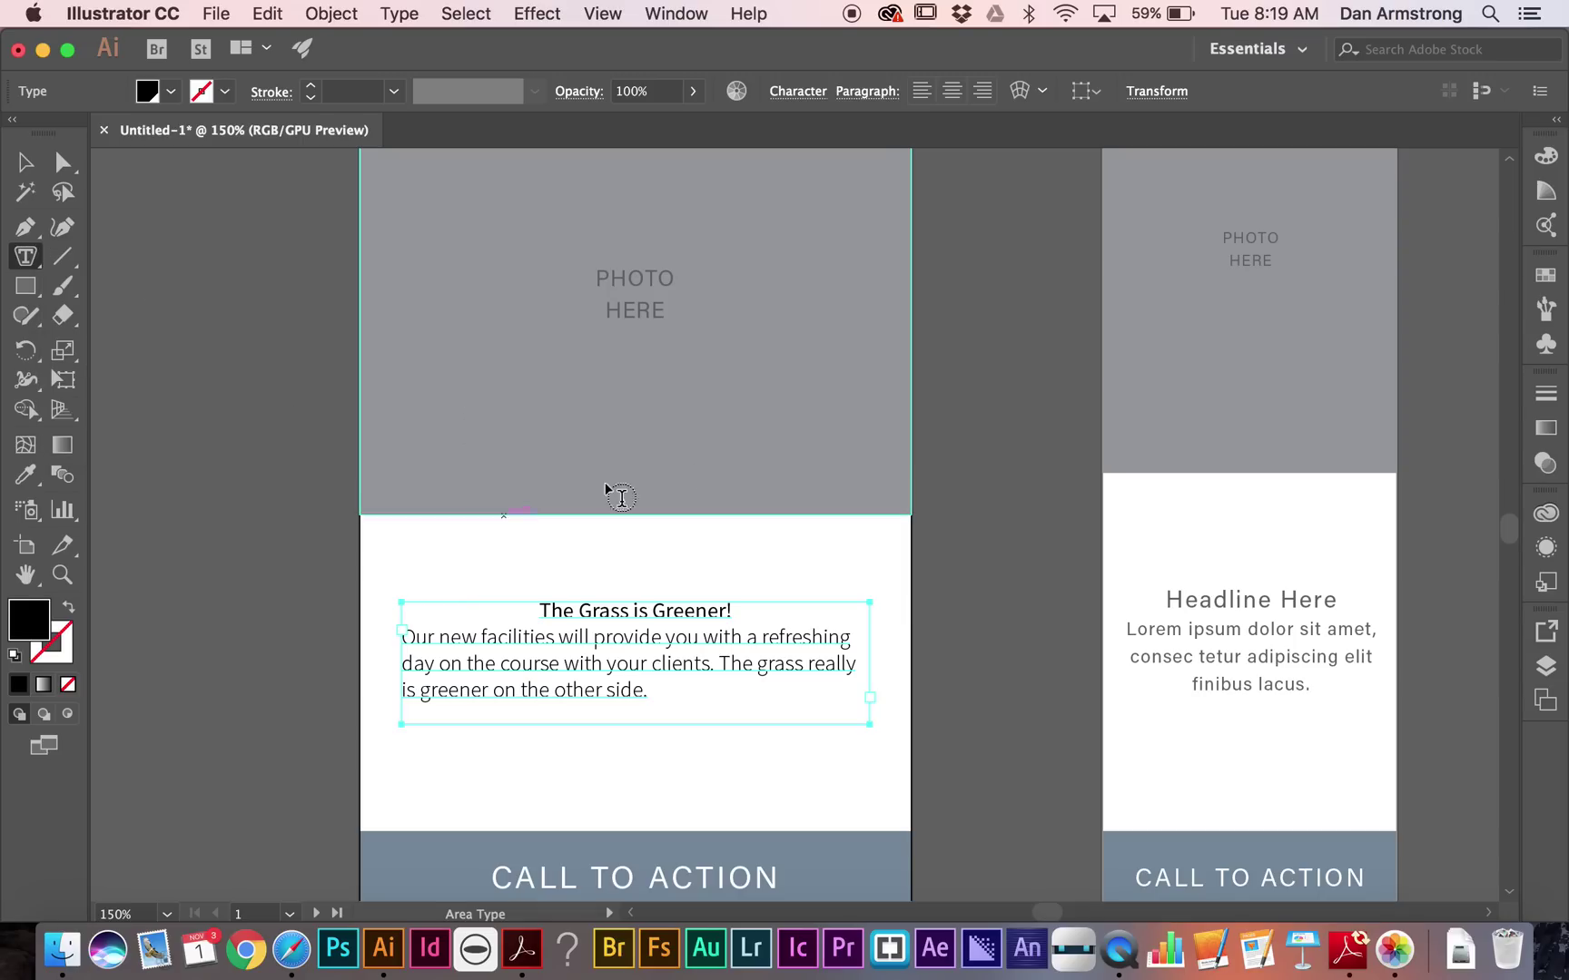
{"action": "left_click", "coordinate": [514, 545]}
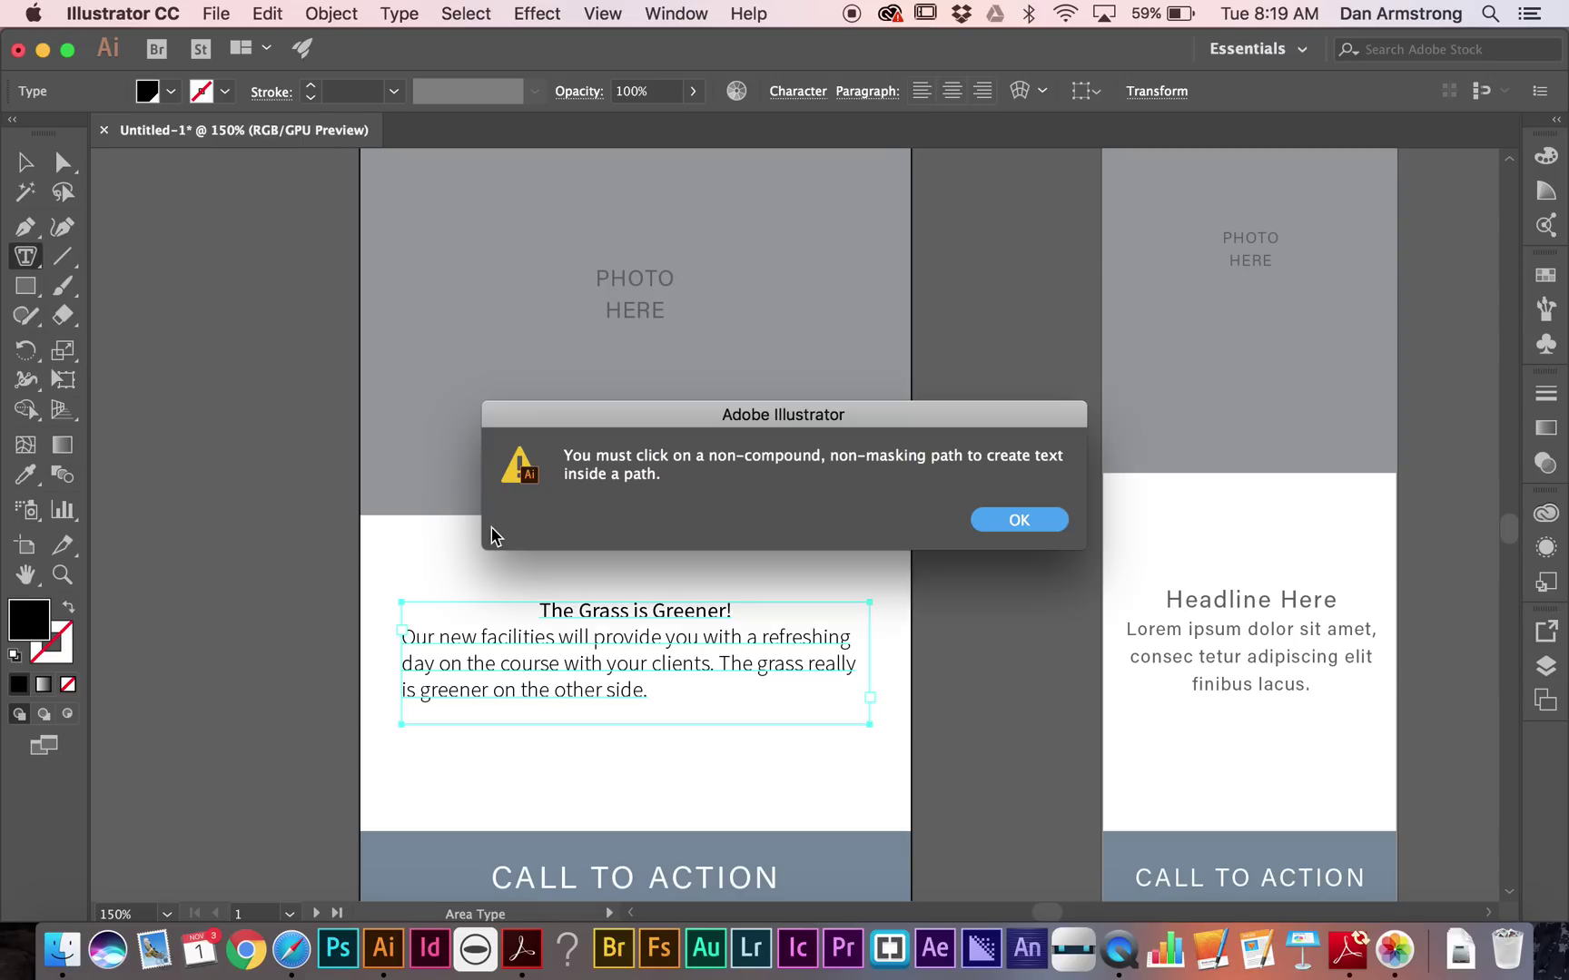
{"action": "left_click", "coordinate": [1018, 520]}
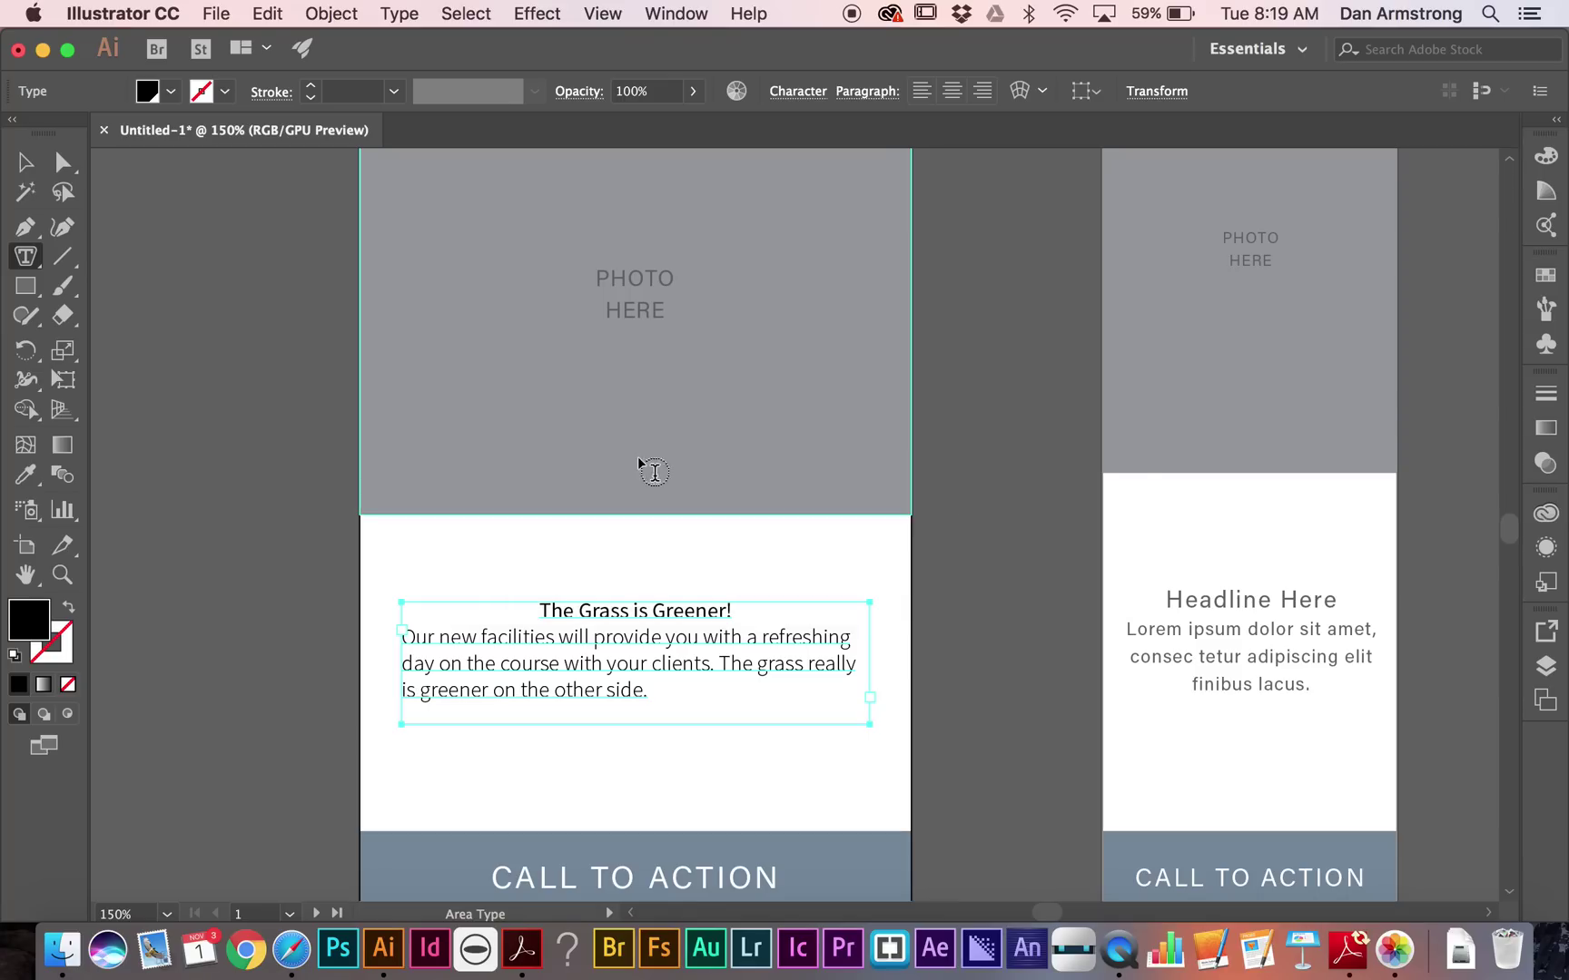
{"action": "left_click", "coordinate": [27, 261]}
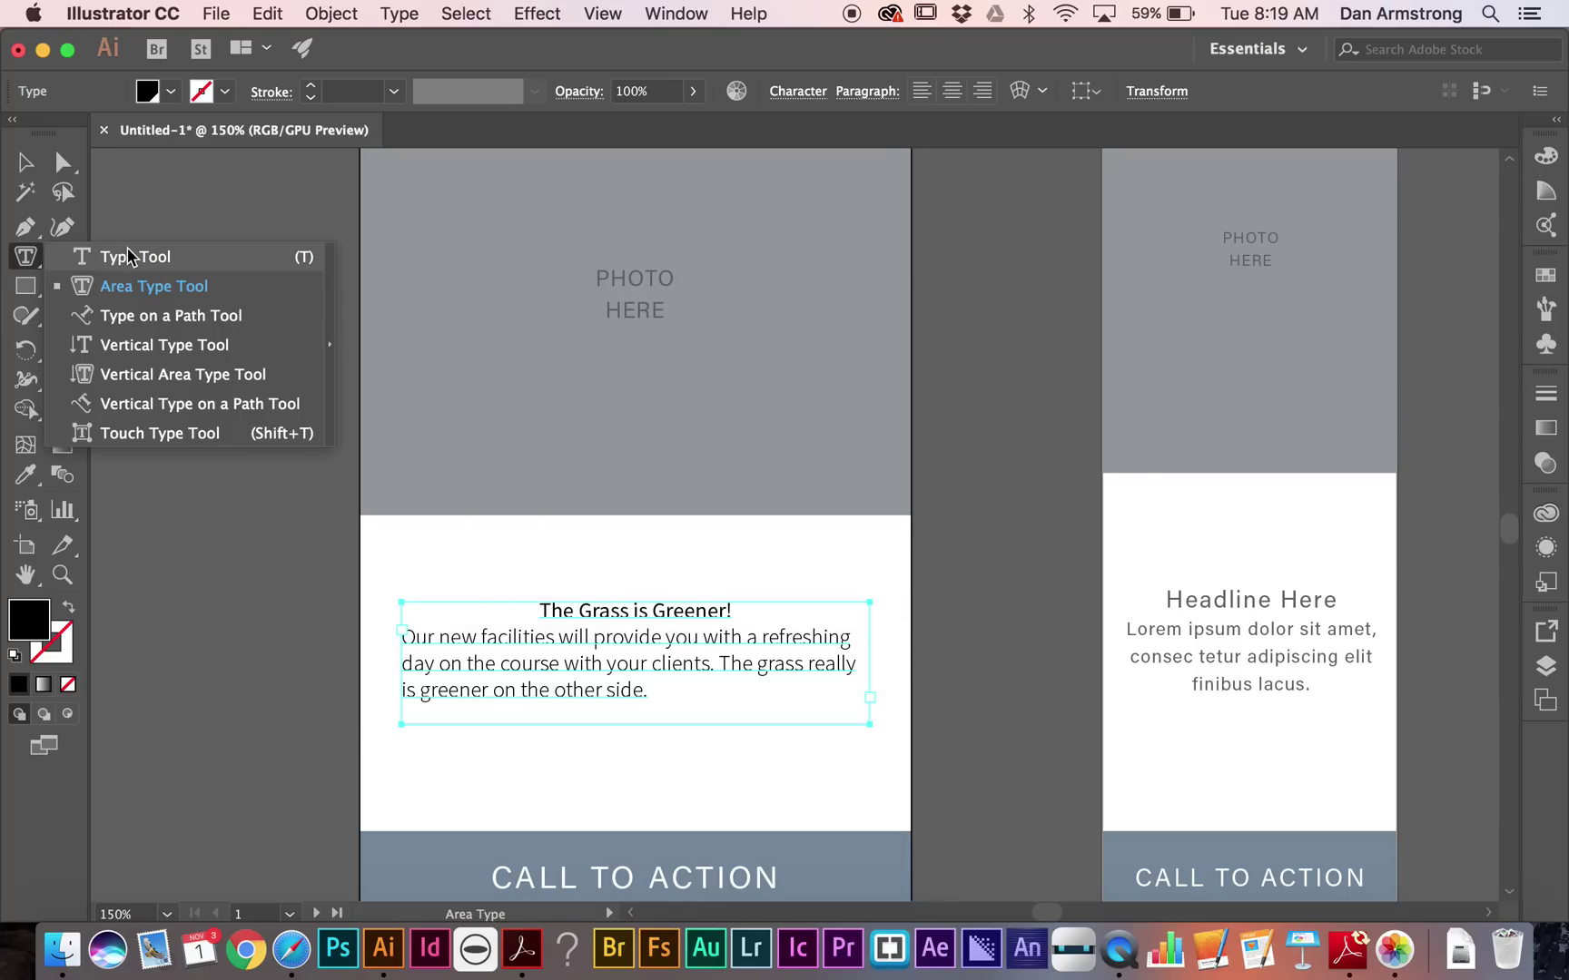
{"action": "left_click", "coordinate": [129, 255]}
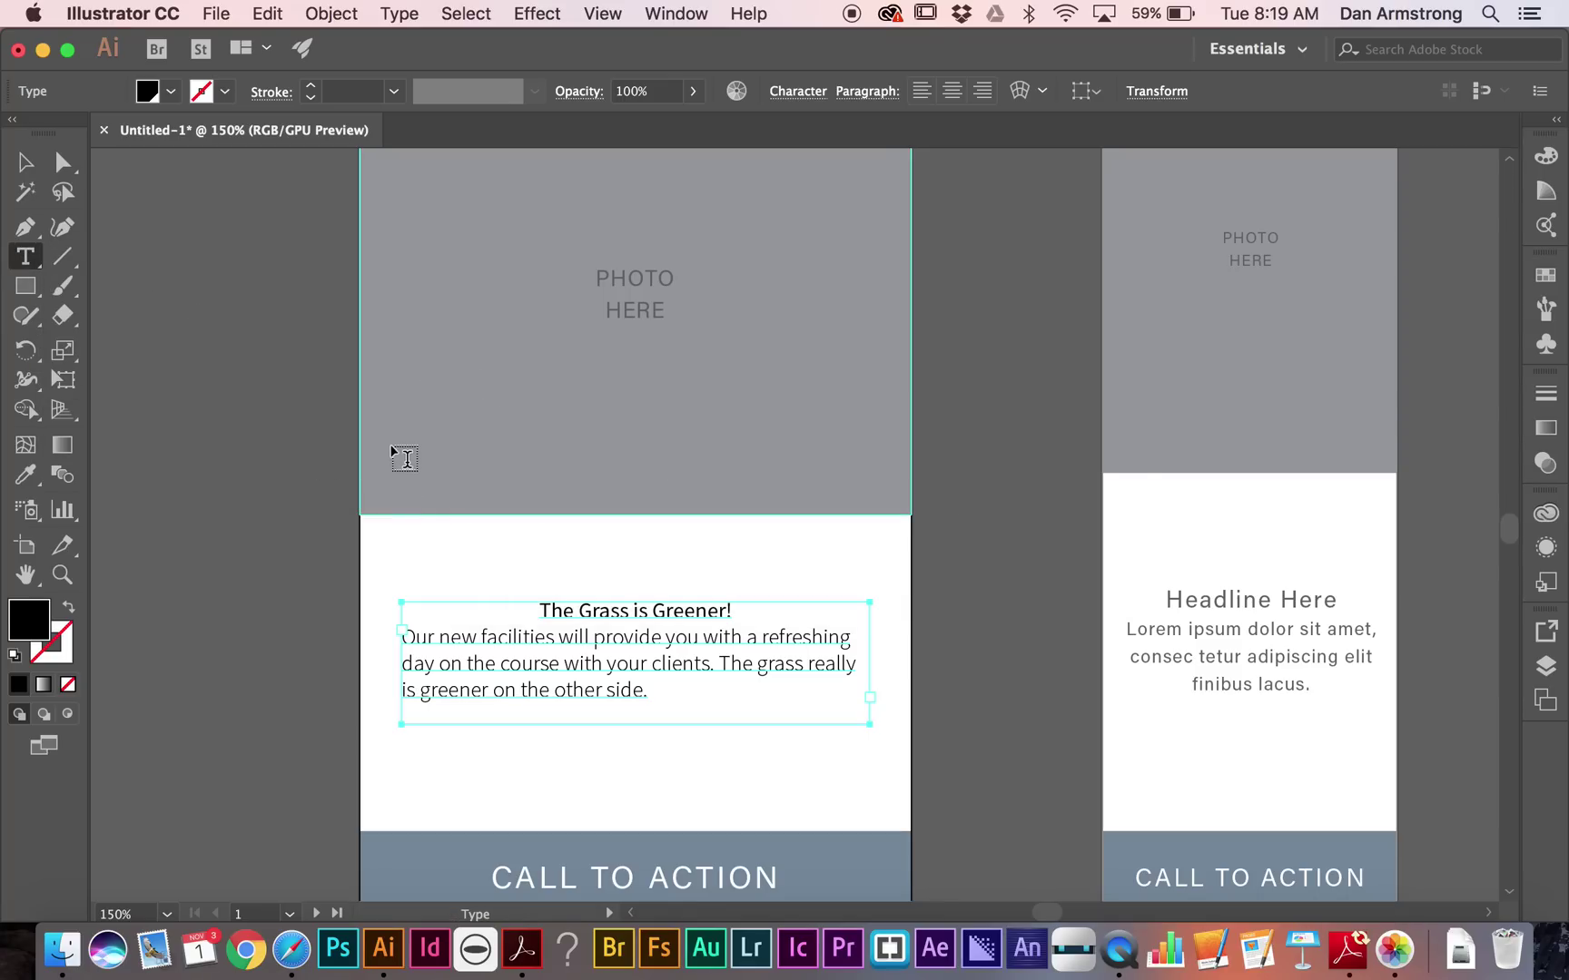
{"action": "left_click_drag", "start_coordinate": [251, 458], "coordinate": [687, 532]}
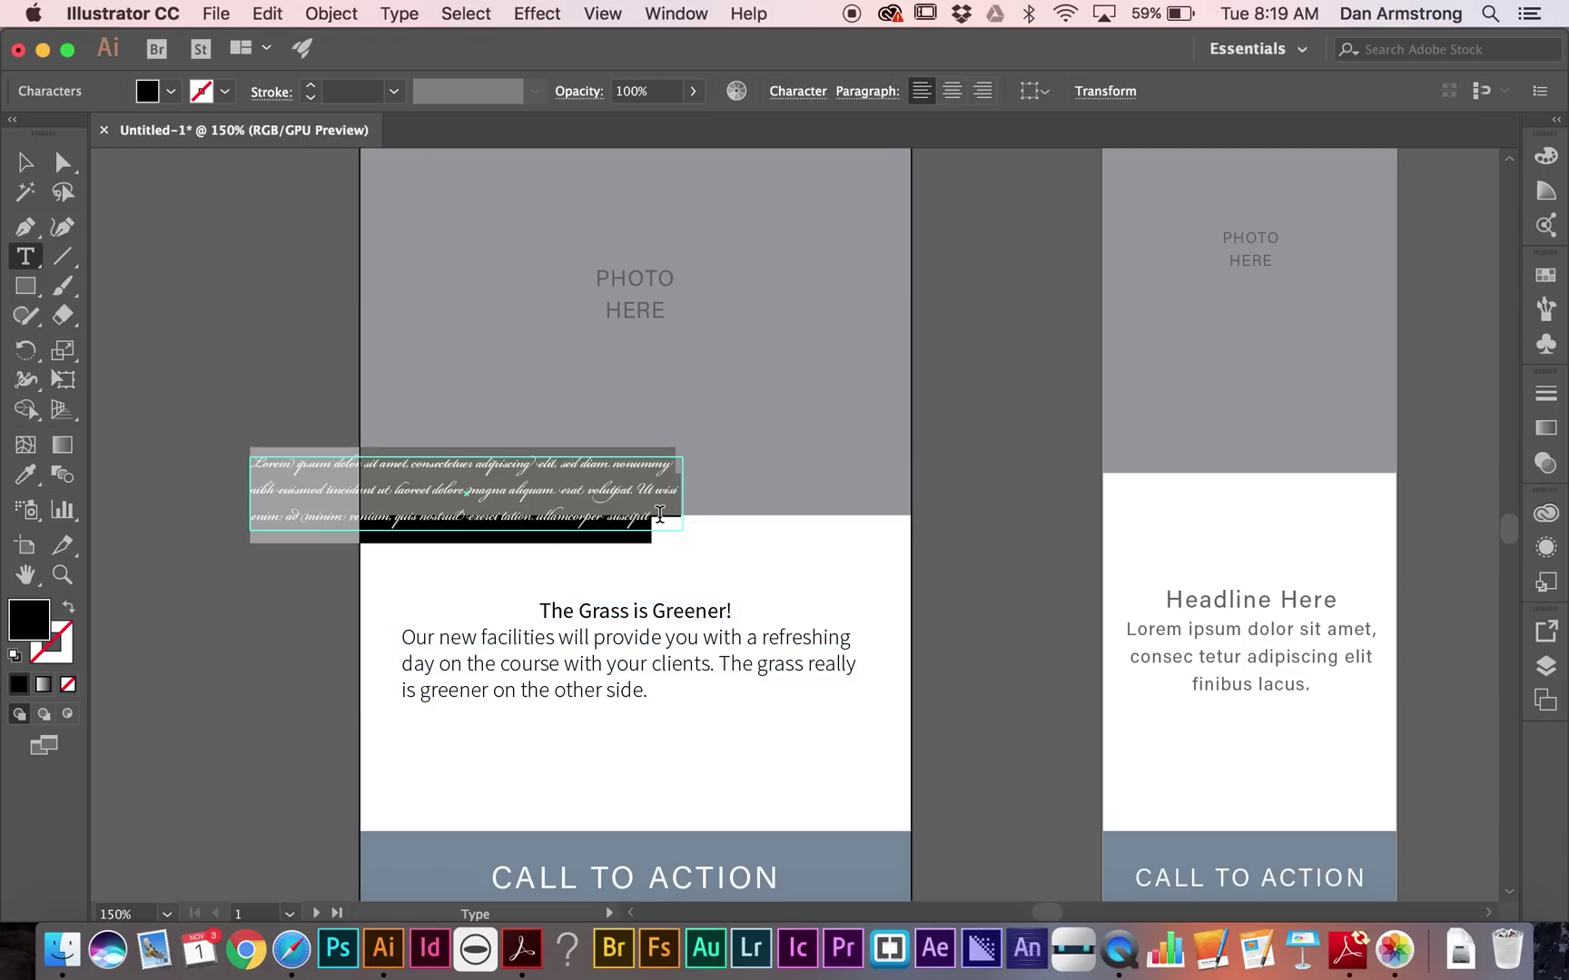
Step: Set the Lorem ipsum text to Source Sans Pro Regular
{"action": "left_click", "coordinate": [797, 91]}
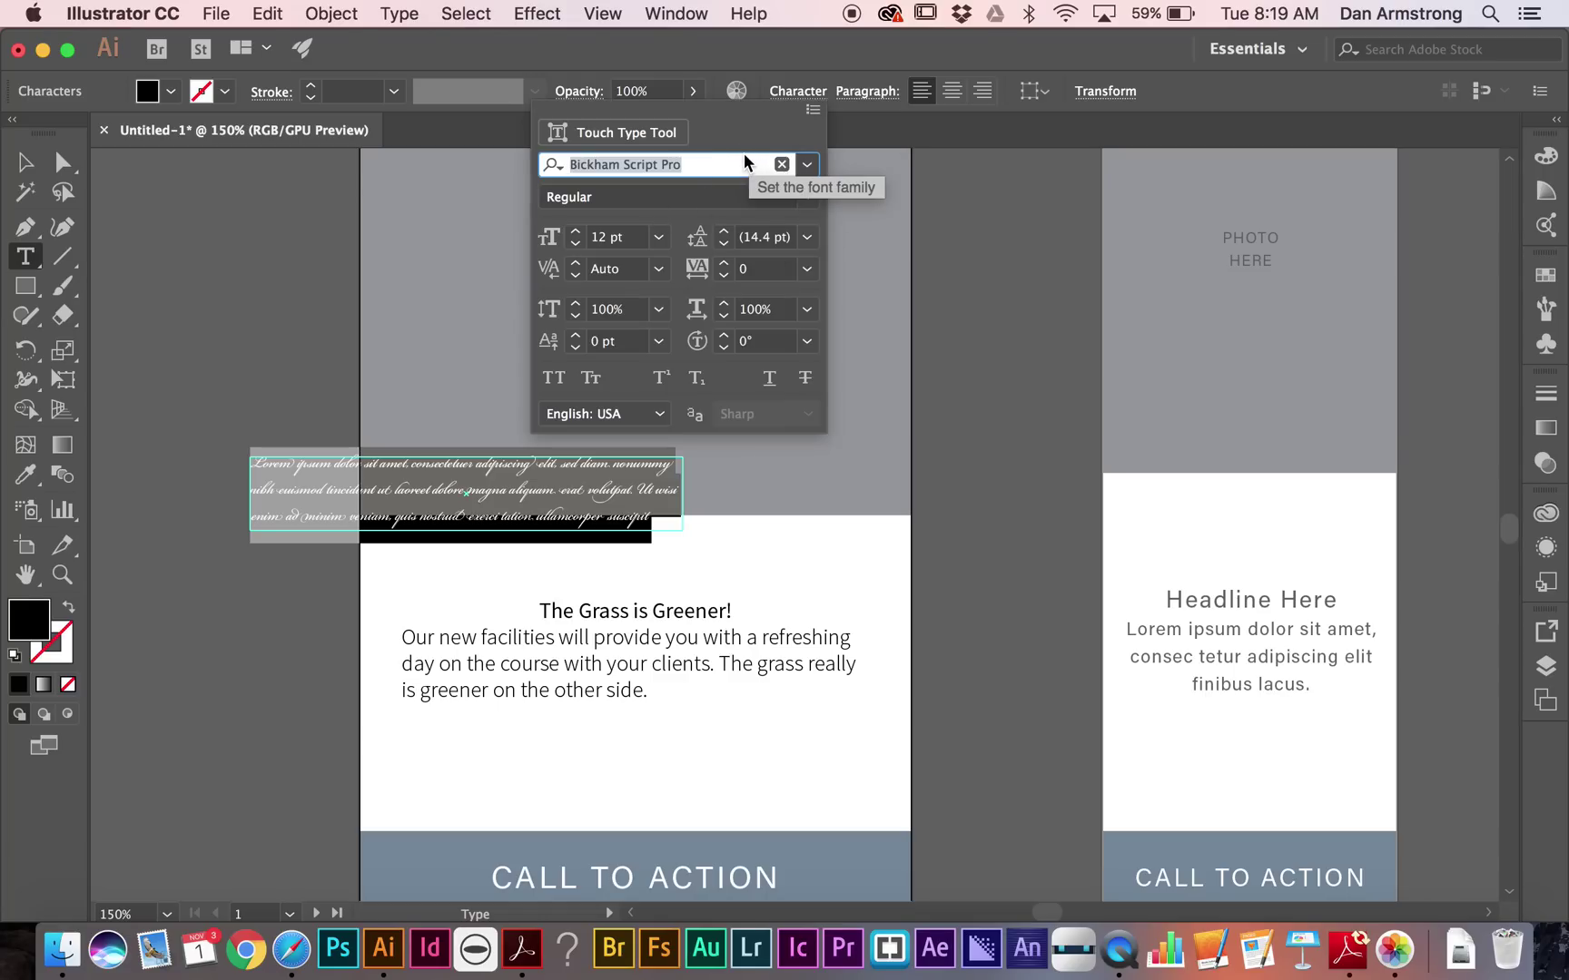
{"action": "type", "text": "sour"}
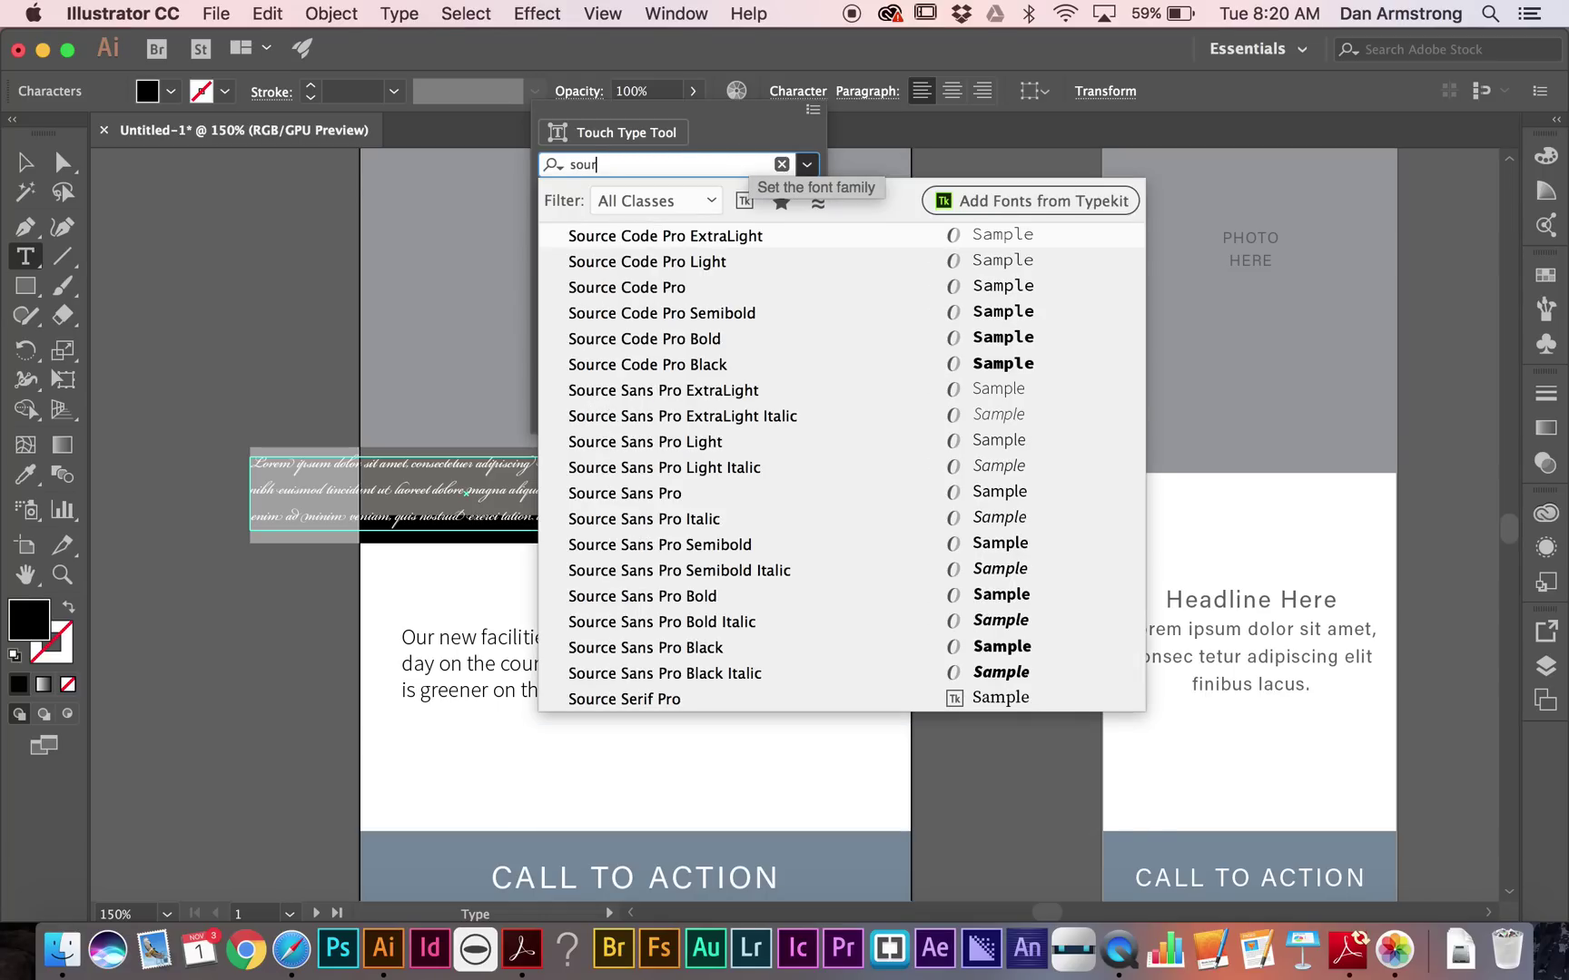
{"action": "type", "text": "ce cp"}
{"action": "key", "text": "BackSpace"}
{"action": "type", "text": "san"}
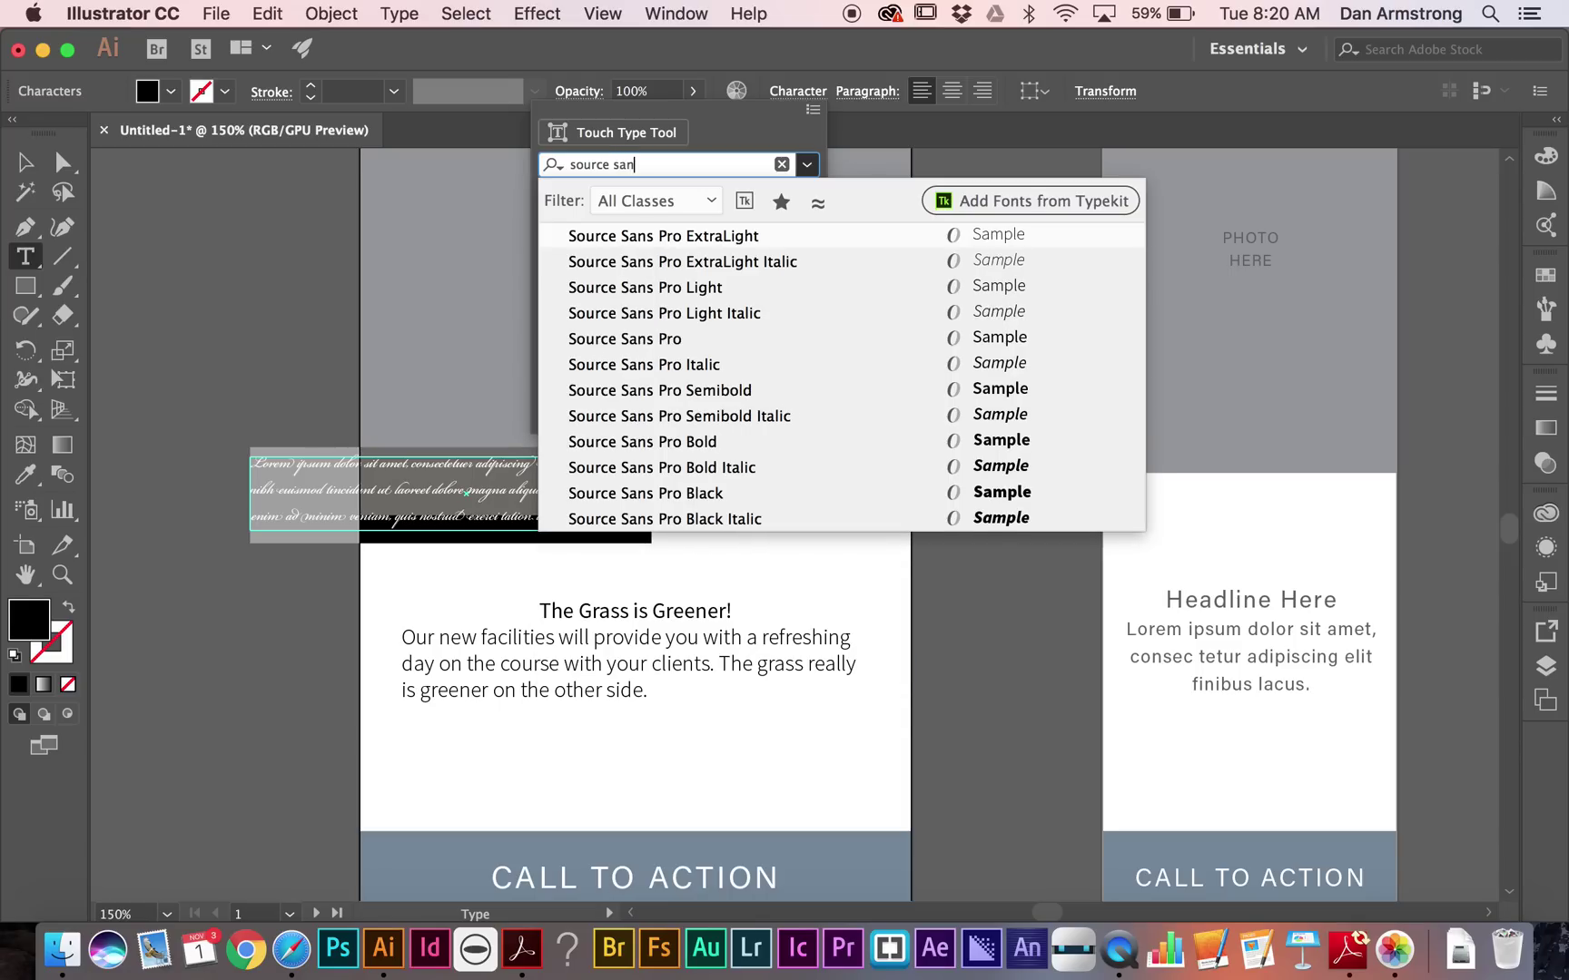
{"action": "key", "text": "Down"}
{"action": "key", "text": "Down"}
{"action": "key", "text": "Down"}
{"action": "key", "text": "Down"}
{"action": "key", "text": "Return"}
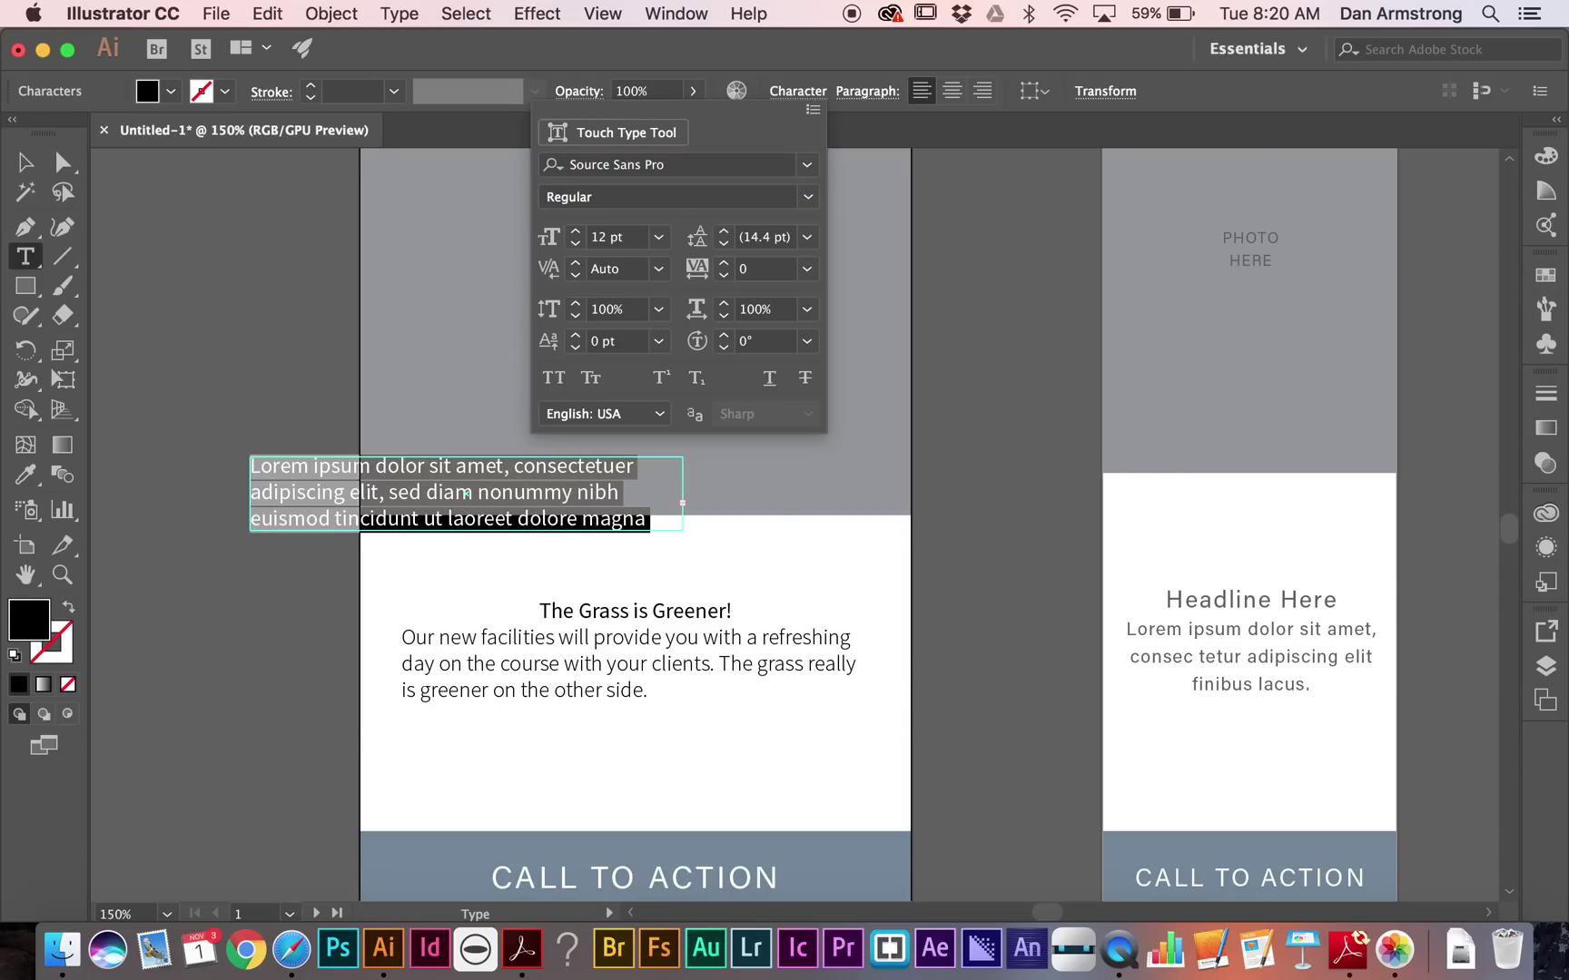
{"action": "key", "text": "Escape"}
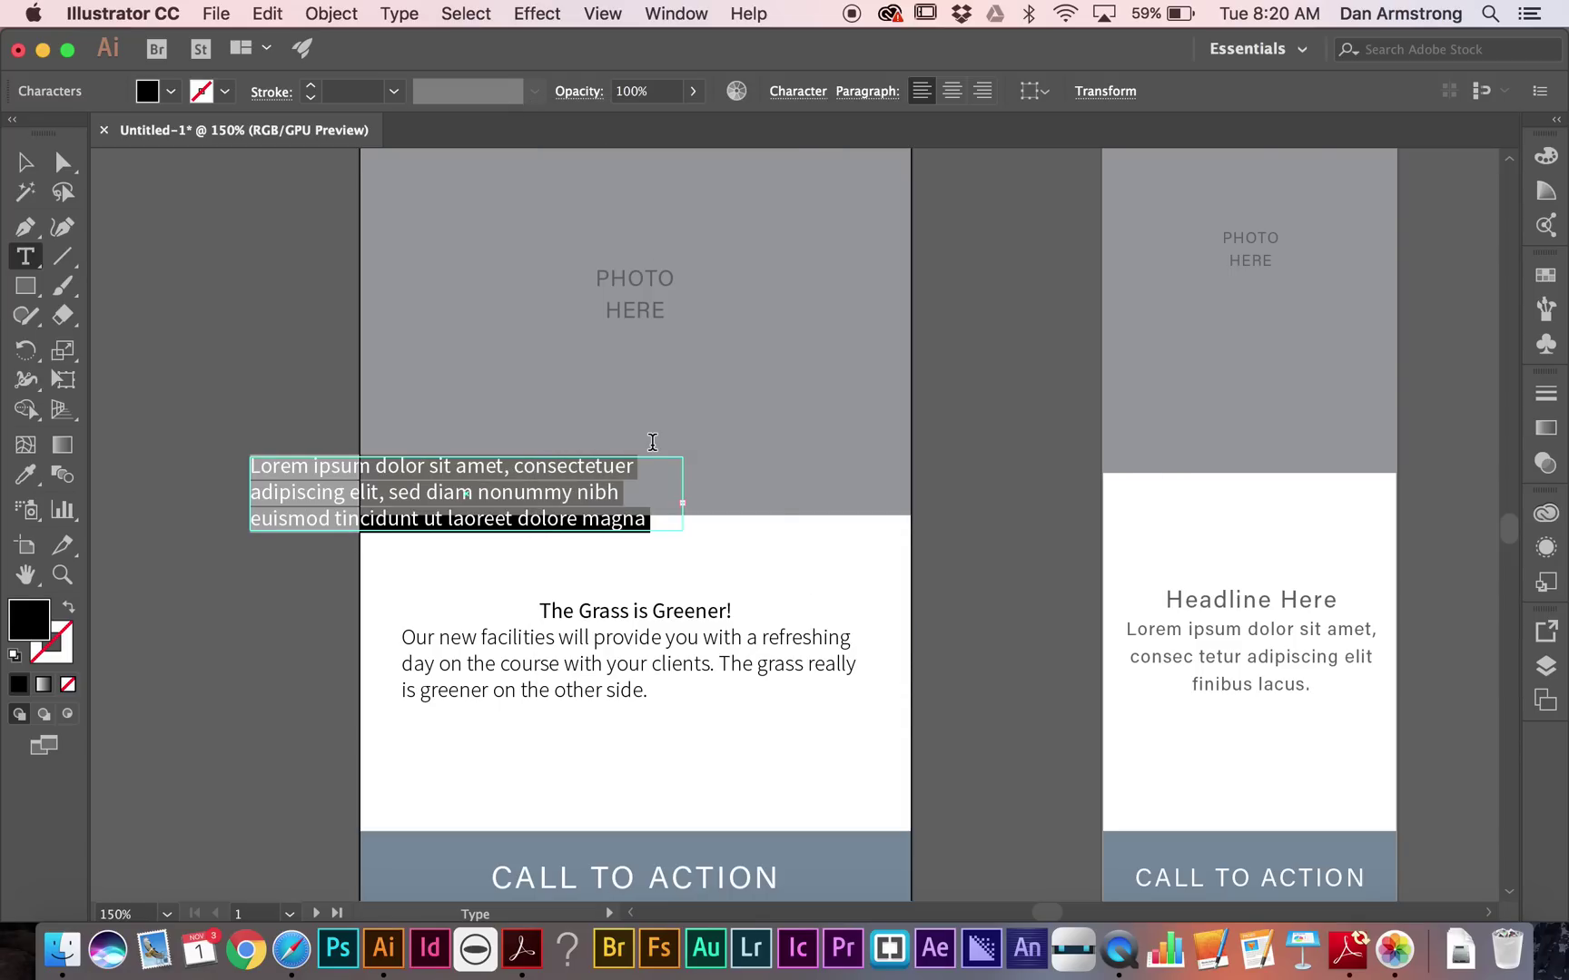
Step: Enlarge the Lorem ipsum frame and move it up to the artboard's left edge
{"action": "key", "text": "Escape"}
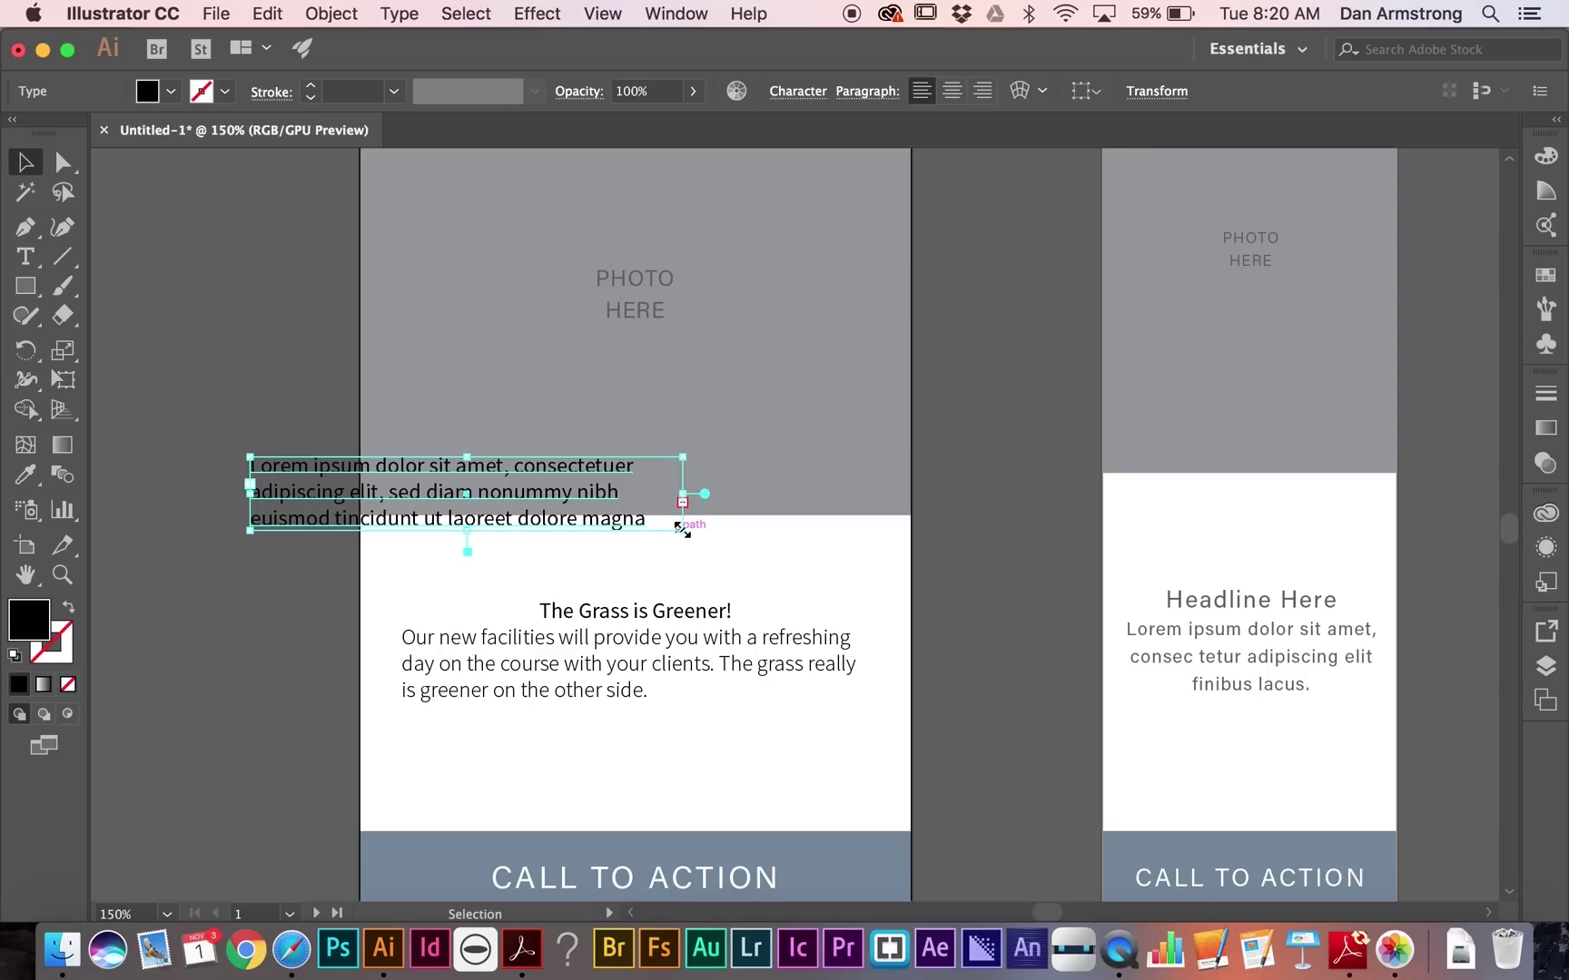
{"action": "left_click_drag", "start_coordinate": [683, 530], "coordinate": [806, 588]}
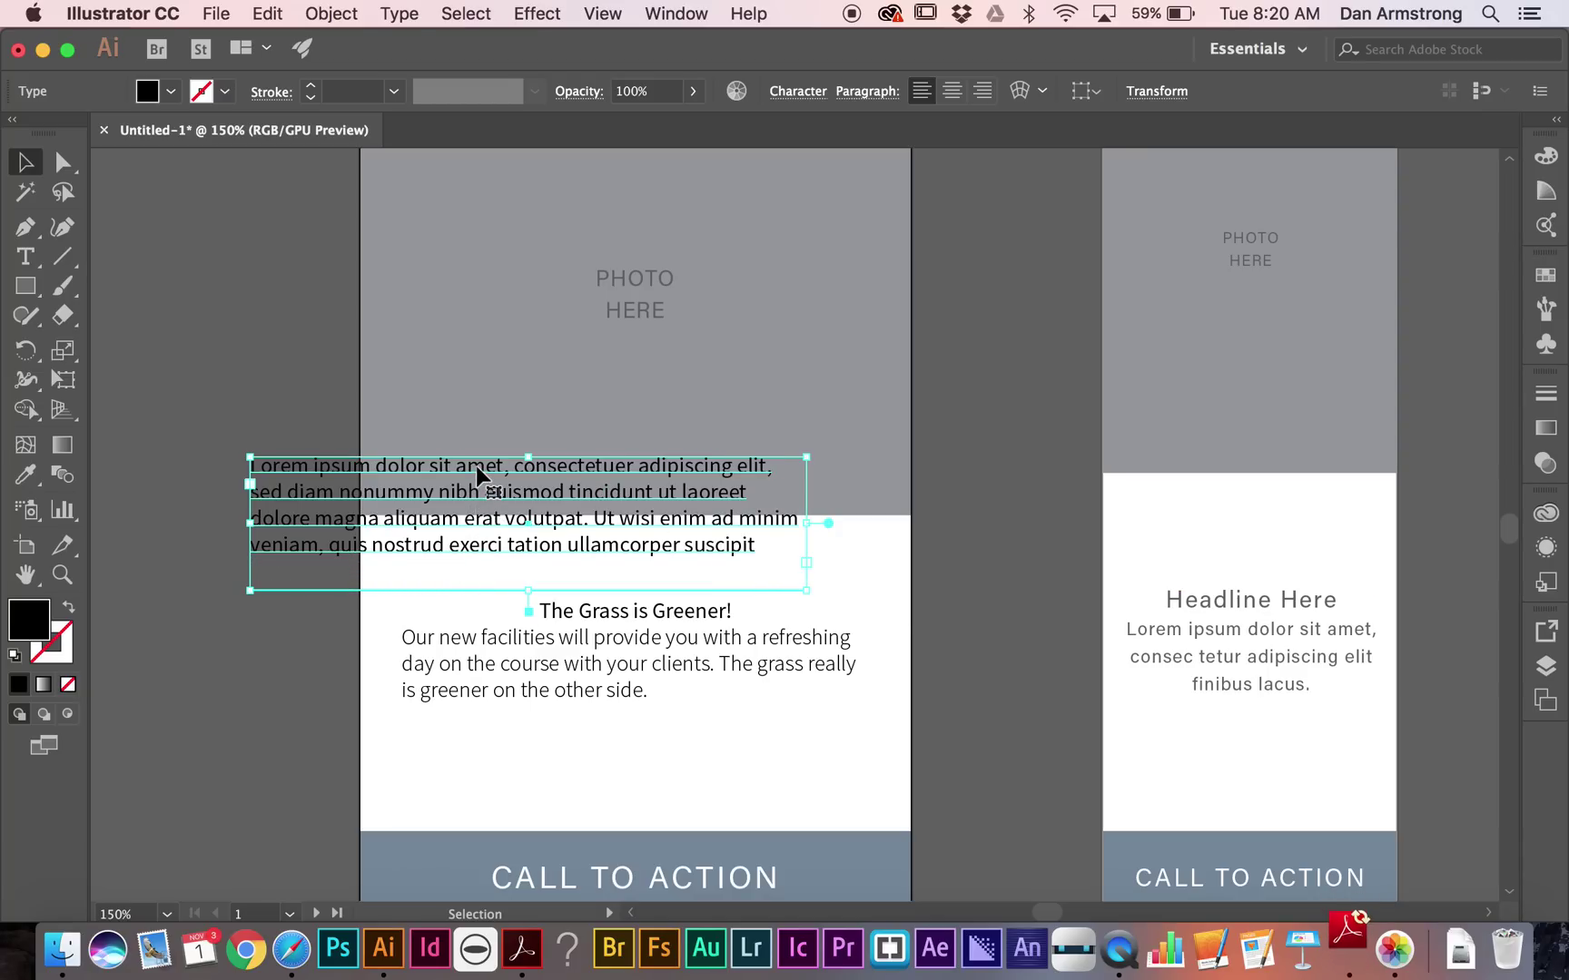
{"action": "left_click_drag", "start_coordinate": [479, 463], "coordinate": [591, 365]}
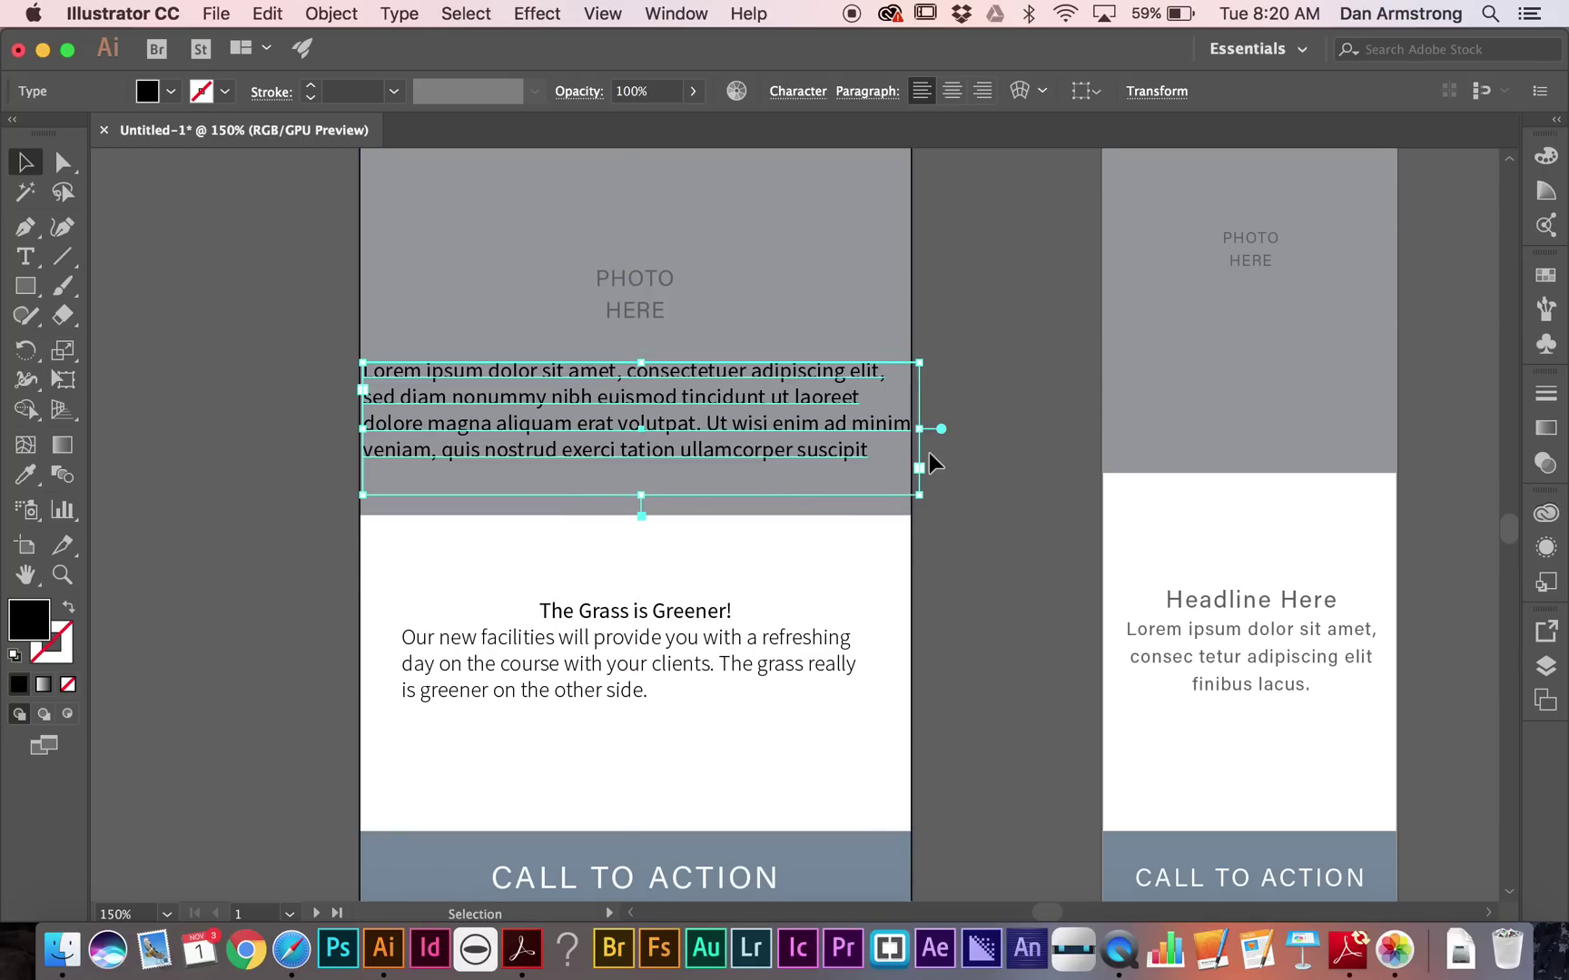
{"action": "left_click", "coordinate": [1545, 343]}
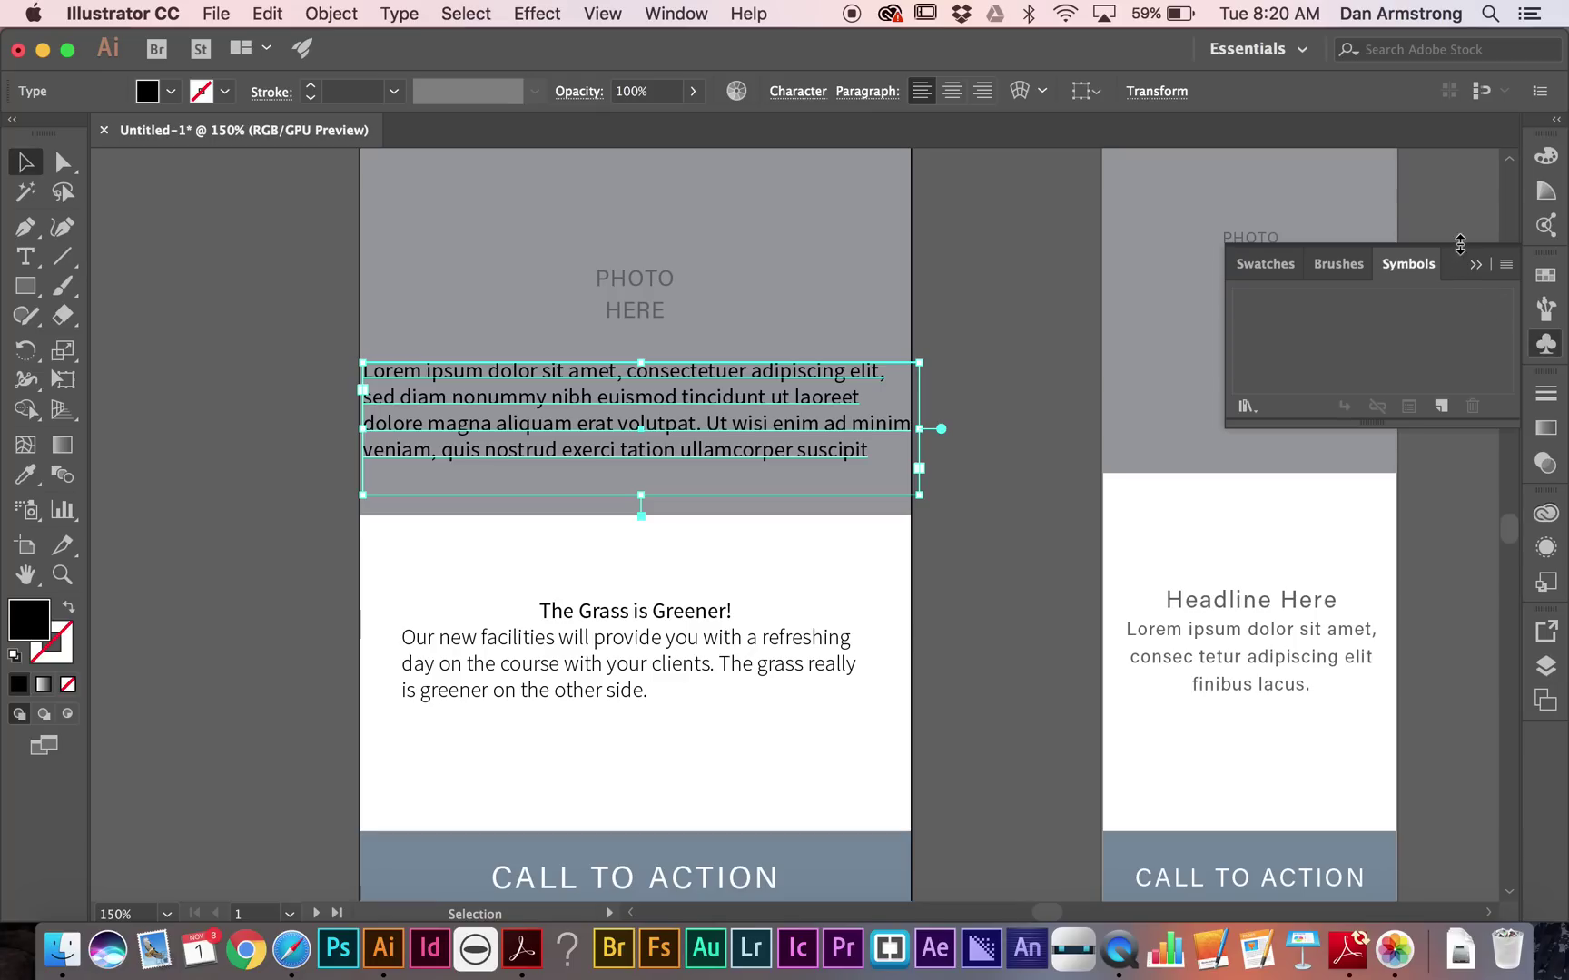
Step: Place the Orb - Grey symbol from Web Buttons and Bars over the paragraph's right end
{"action": "left_click", "coordinate": [1507, 266]}
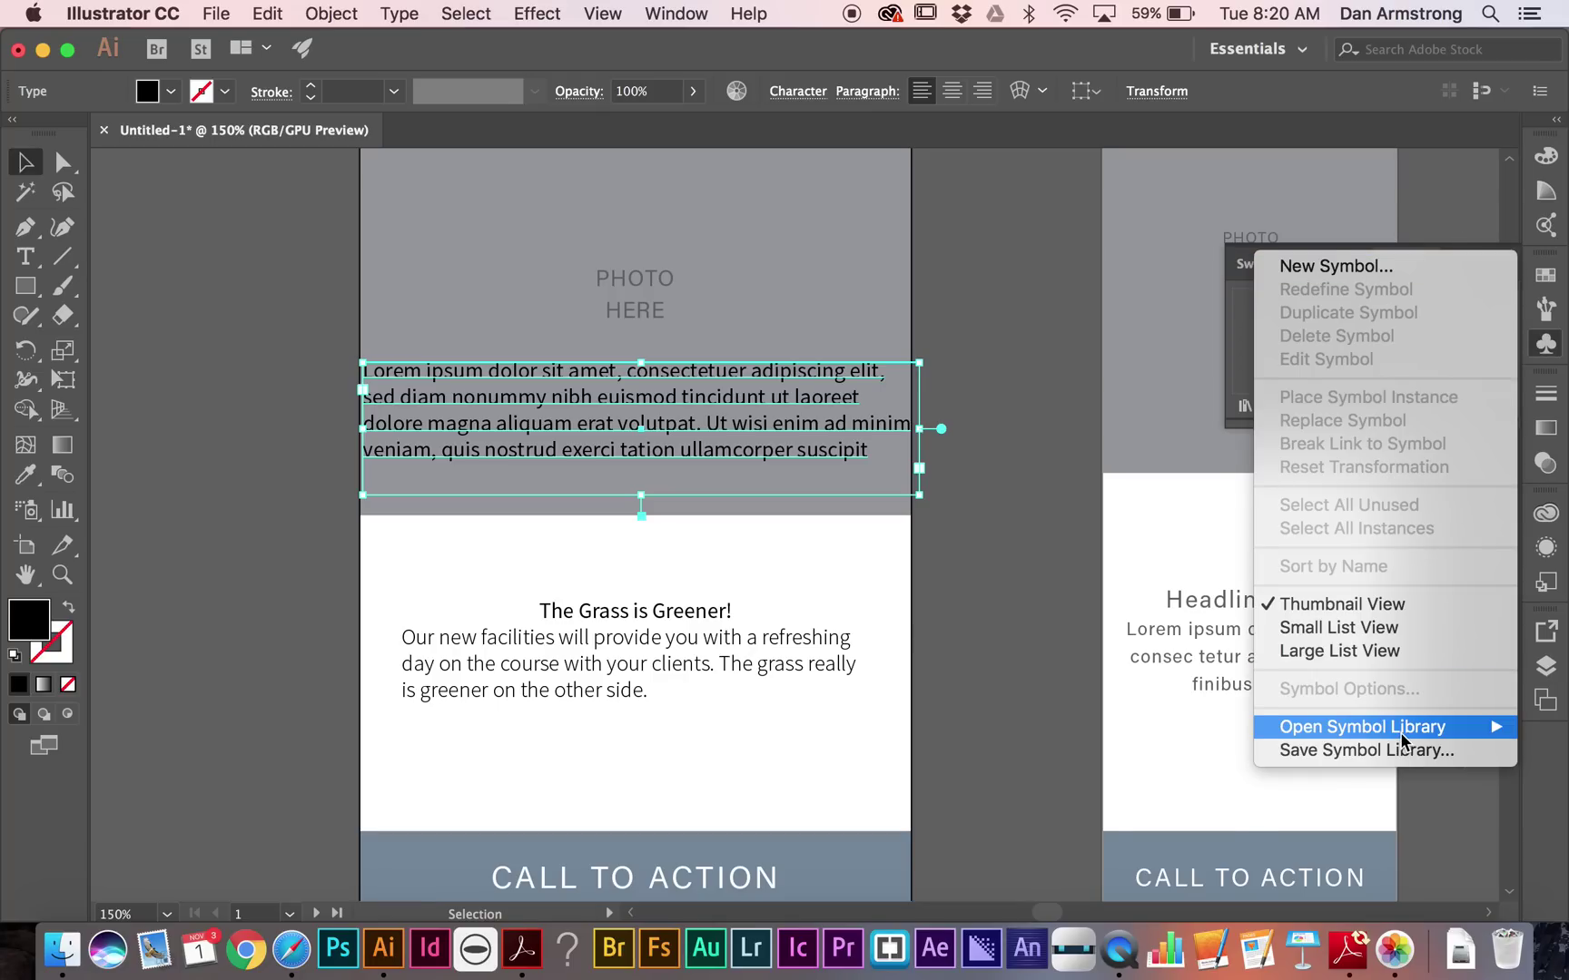
{"action": "mouse_move", "coordinate": [1312, 728]}
{"action": "left_click", "coordinate": [1106, 814]}
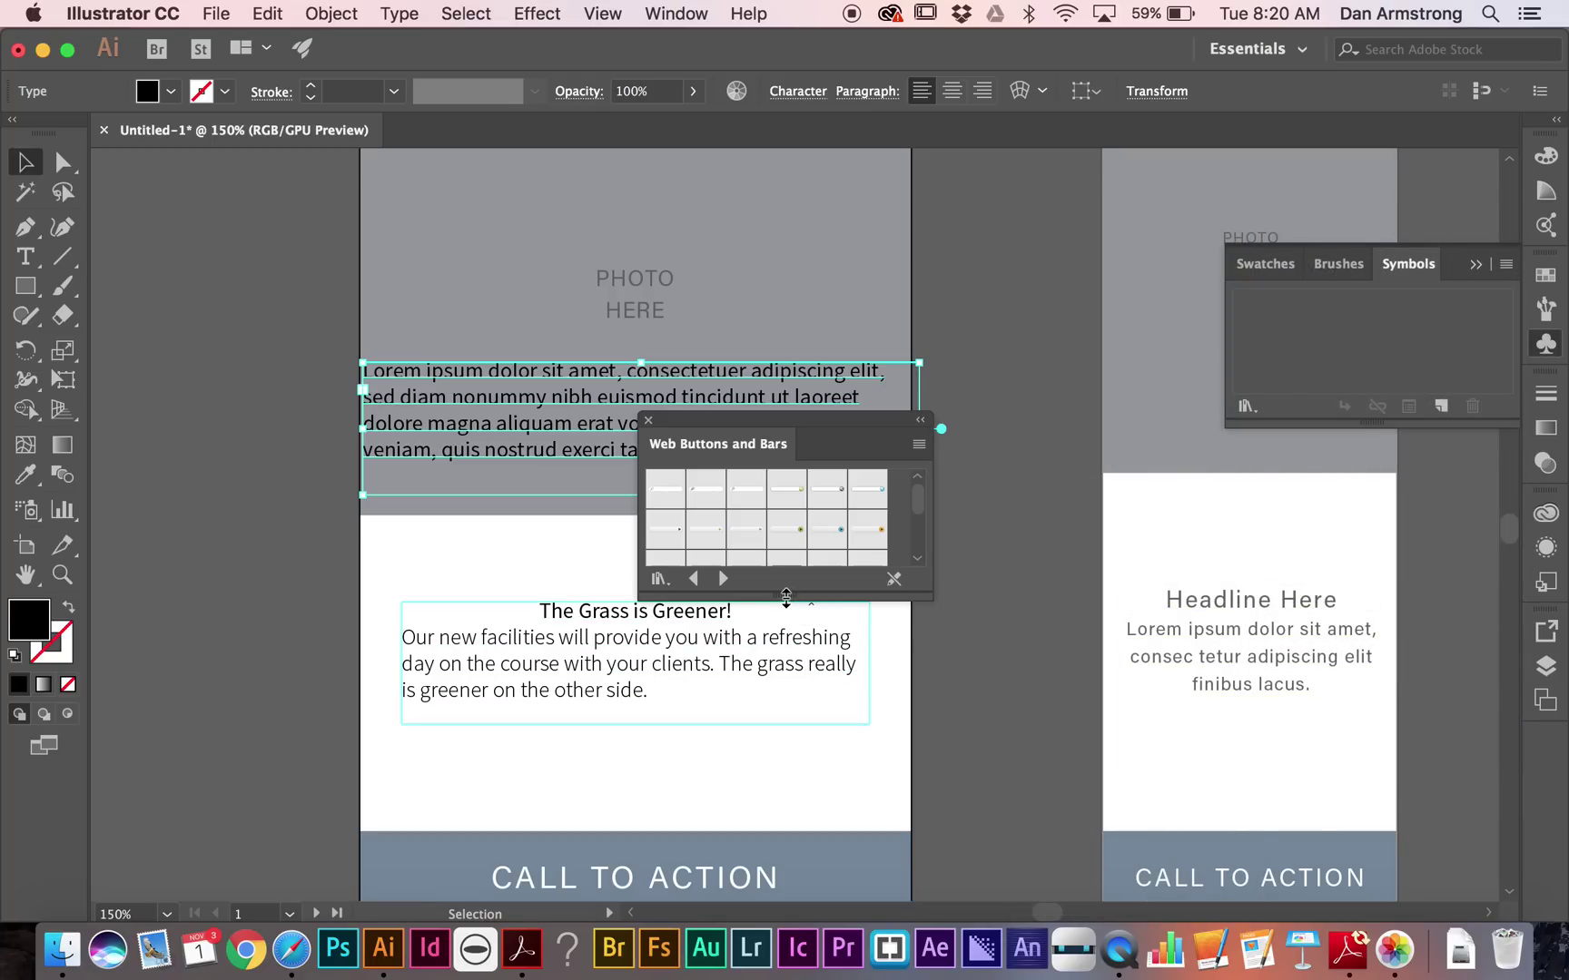
{"action": "left_click_drag", "start_coordinate": [786, 597], "coordinate": [786, 822]}
{"action": "scroll", "coordinate": [719, 724], "scroll_direction": "down", "scroll_amount": 5}
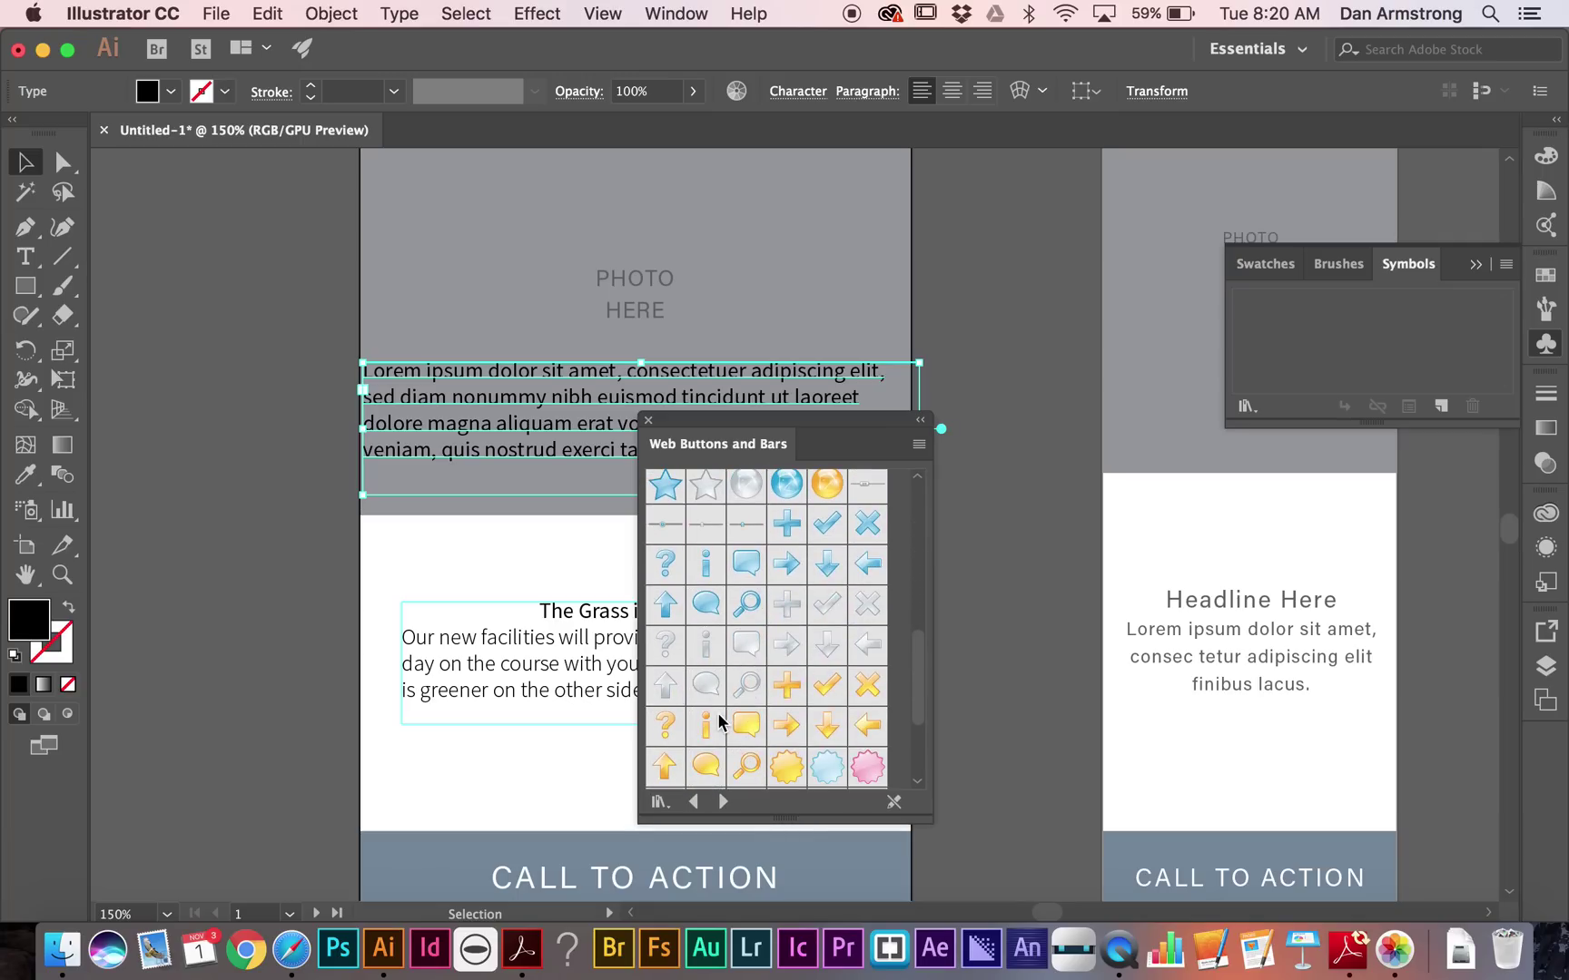
{"action": "scroll", "coordinate": [717, 712], "scroll_direction": "up", "scroll_amount": 5}
{"action": "left_click_drag", "start_coordinate": [744, 703], "coordinate": [488, 535]}
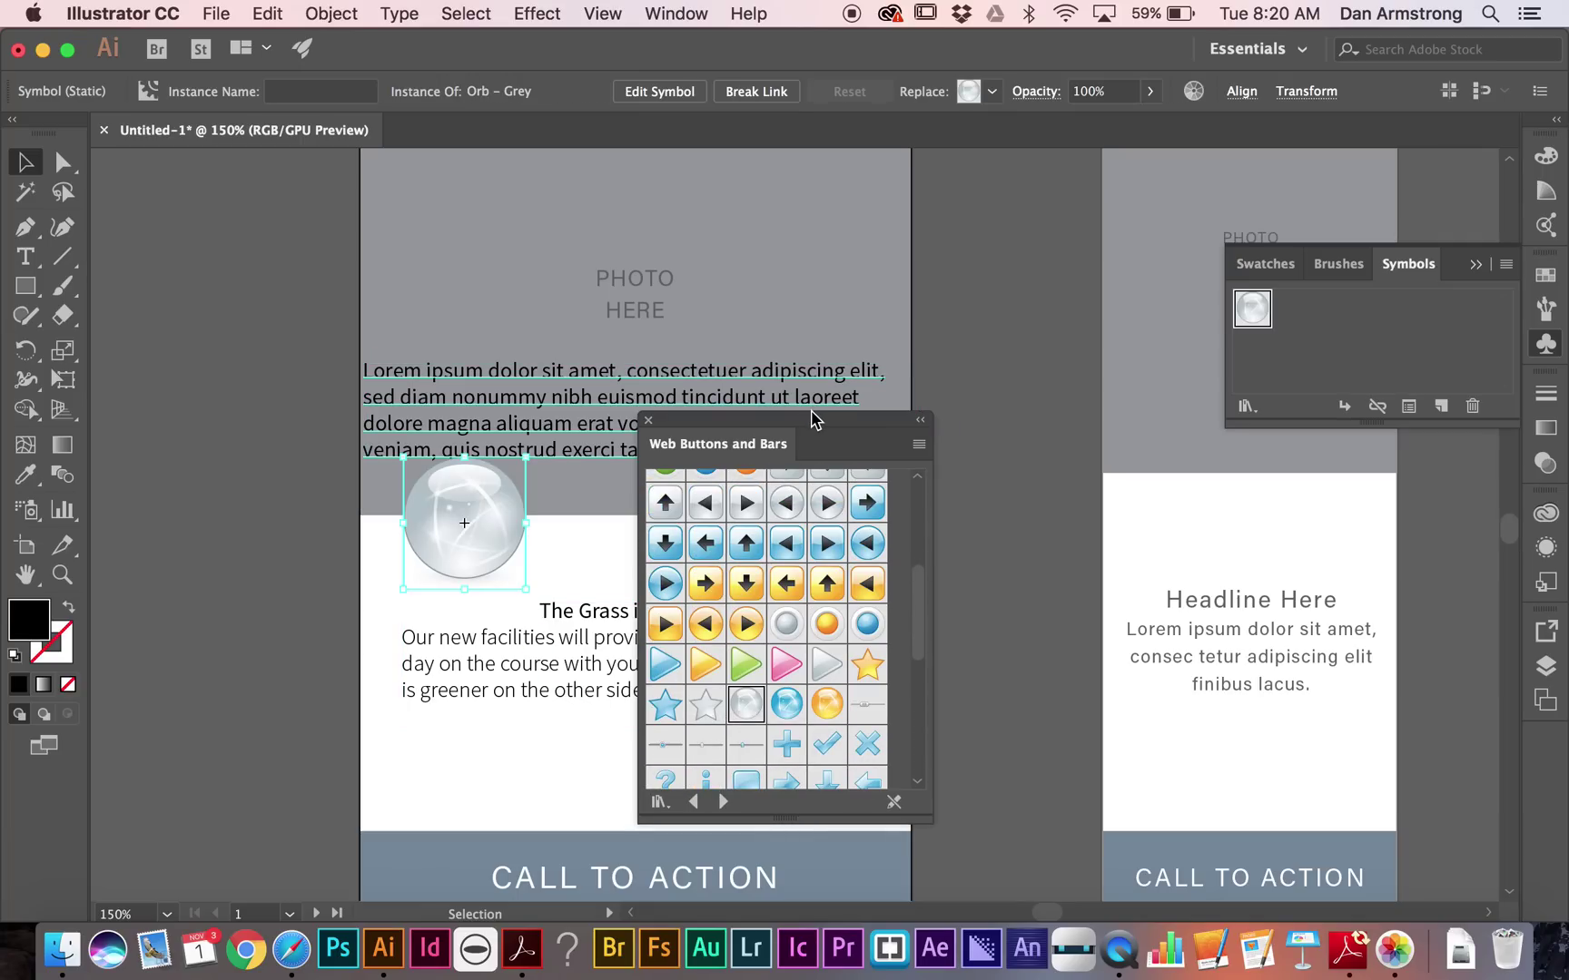
{"action": "left_click_drag", "start_coordinate": [811, 427], "coordinate": [1234, 440]}
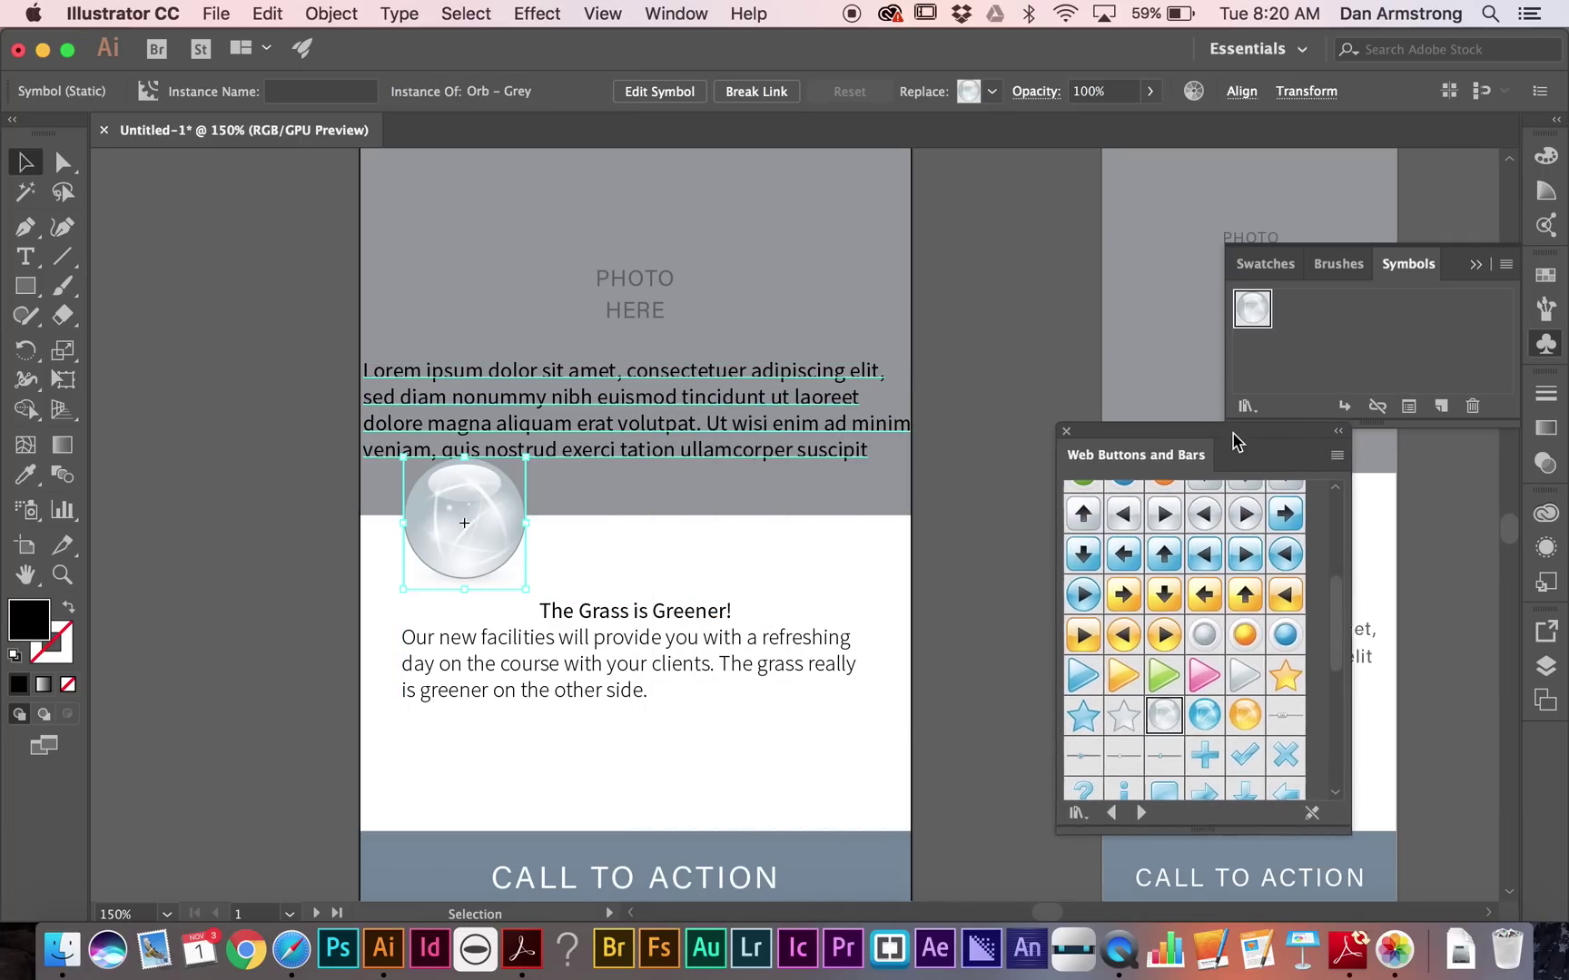
{"action": "left_click", "coordinate": [1071, 433]}
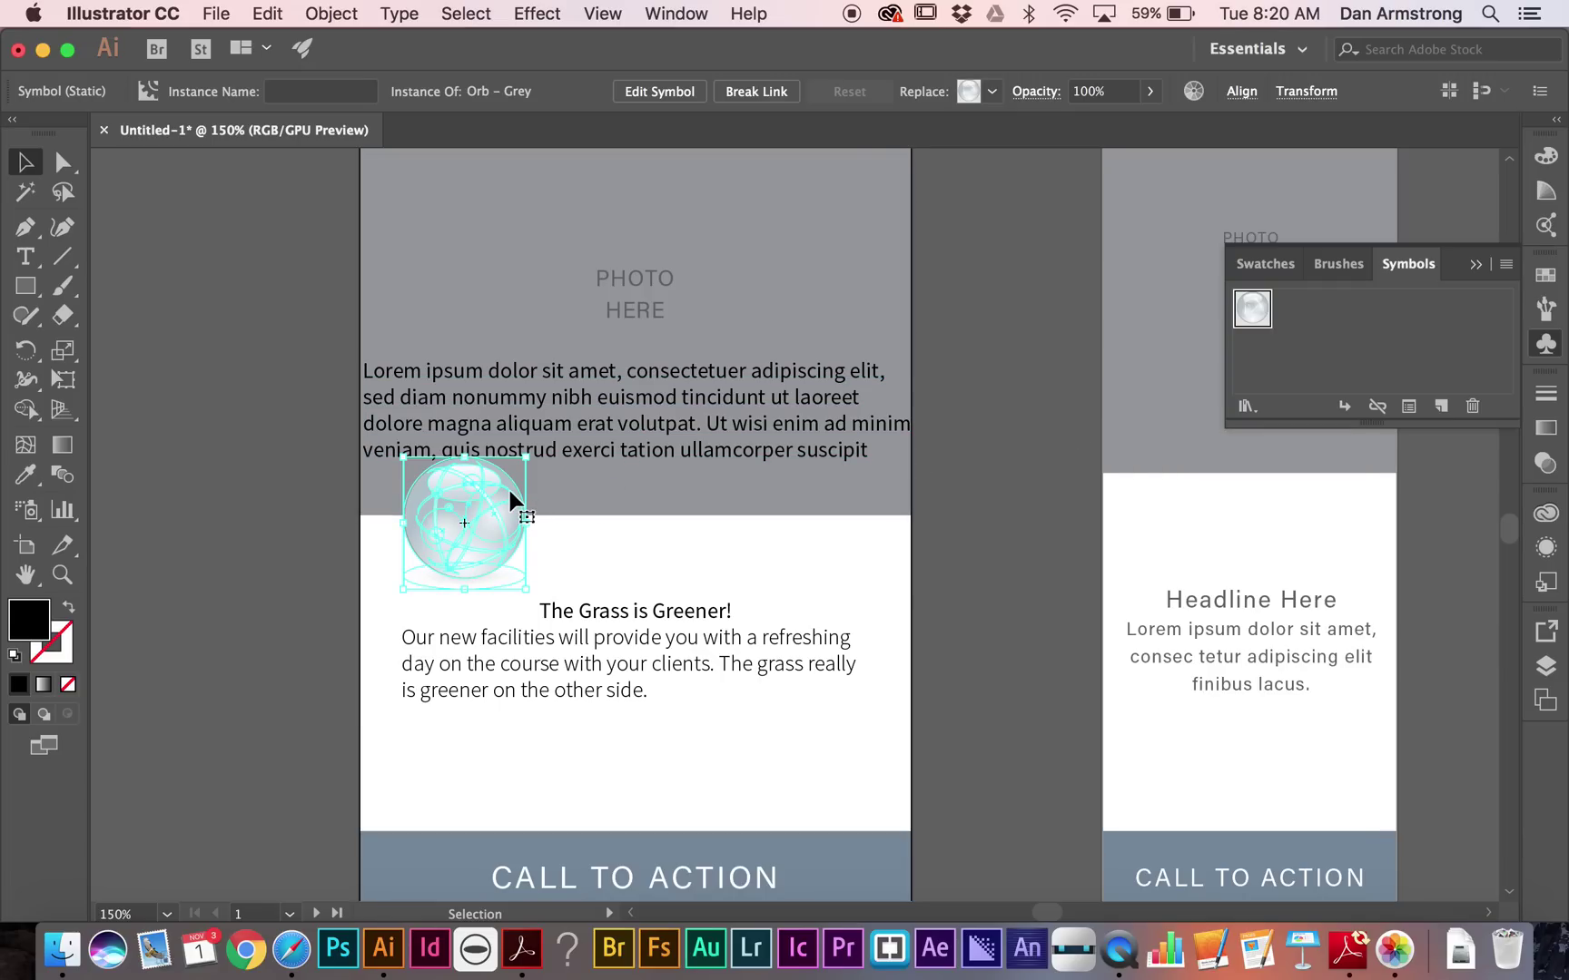
{"action": "left_click_drag", "start_coordinate": [500, 511], "coordinate": [872, 404]}
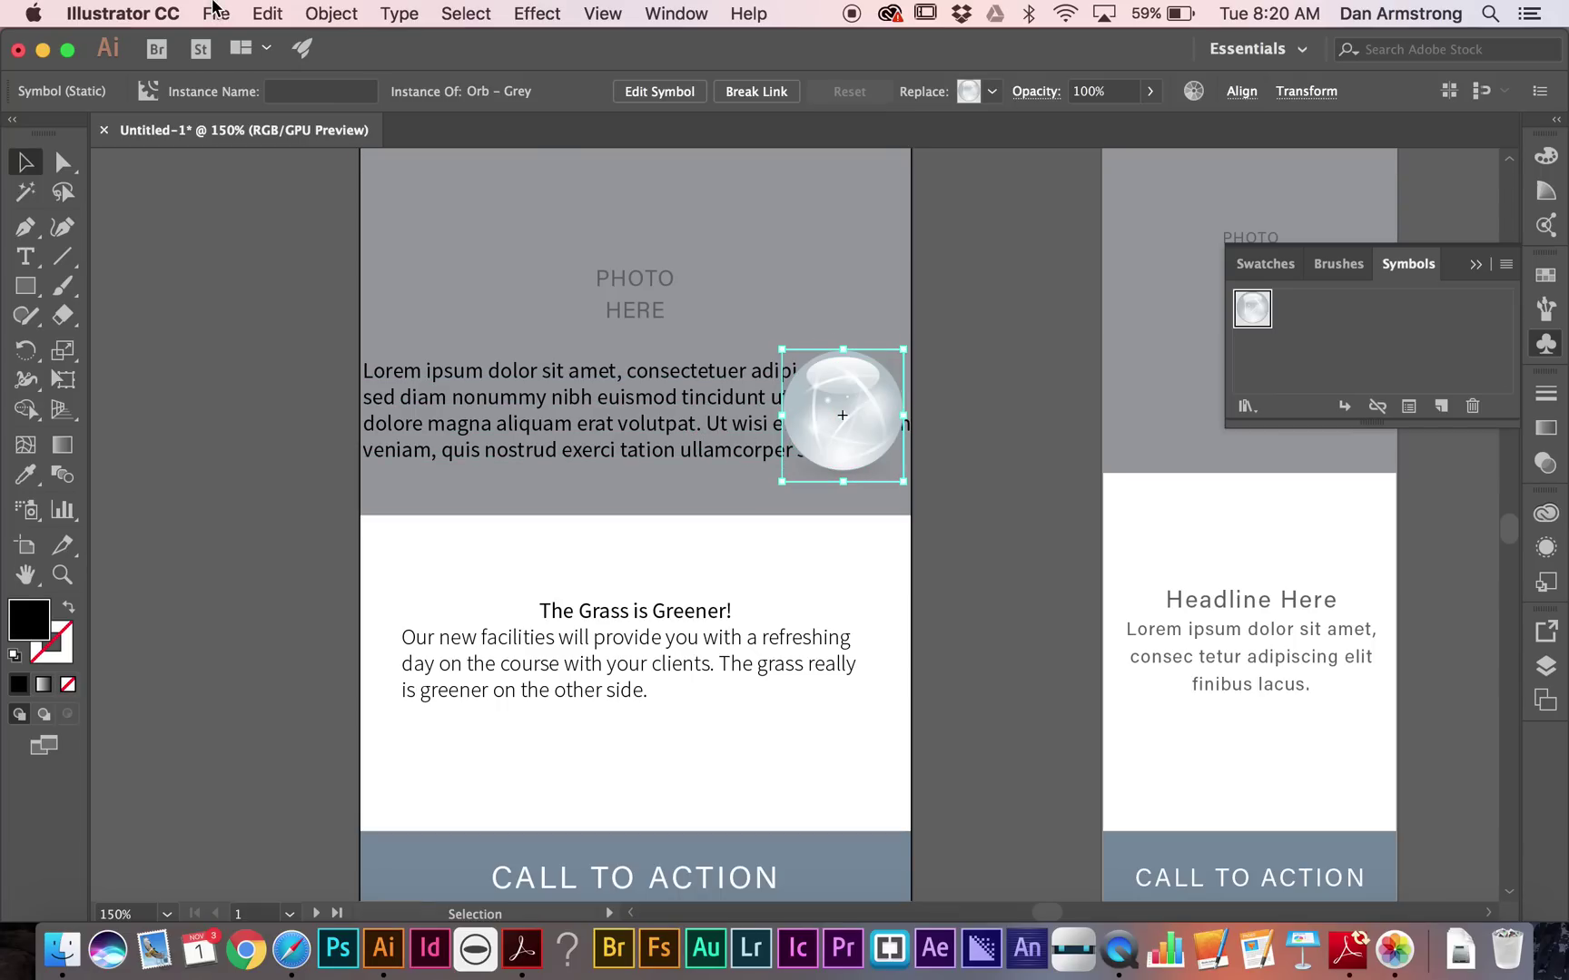
Step: Apply Text Wrap > Make to the grey orb and nudge it within the lorem paragraph
{"action": "left_click", "coordinate": [331, 14]}
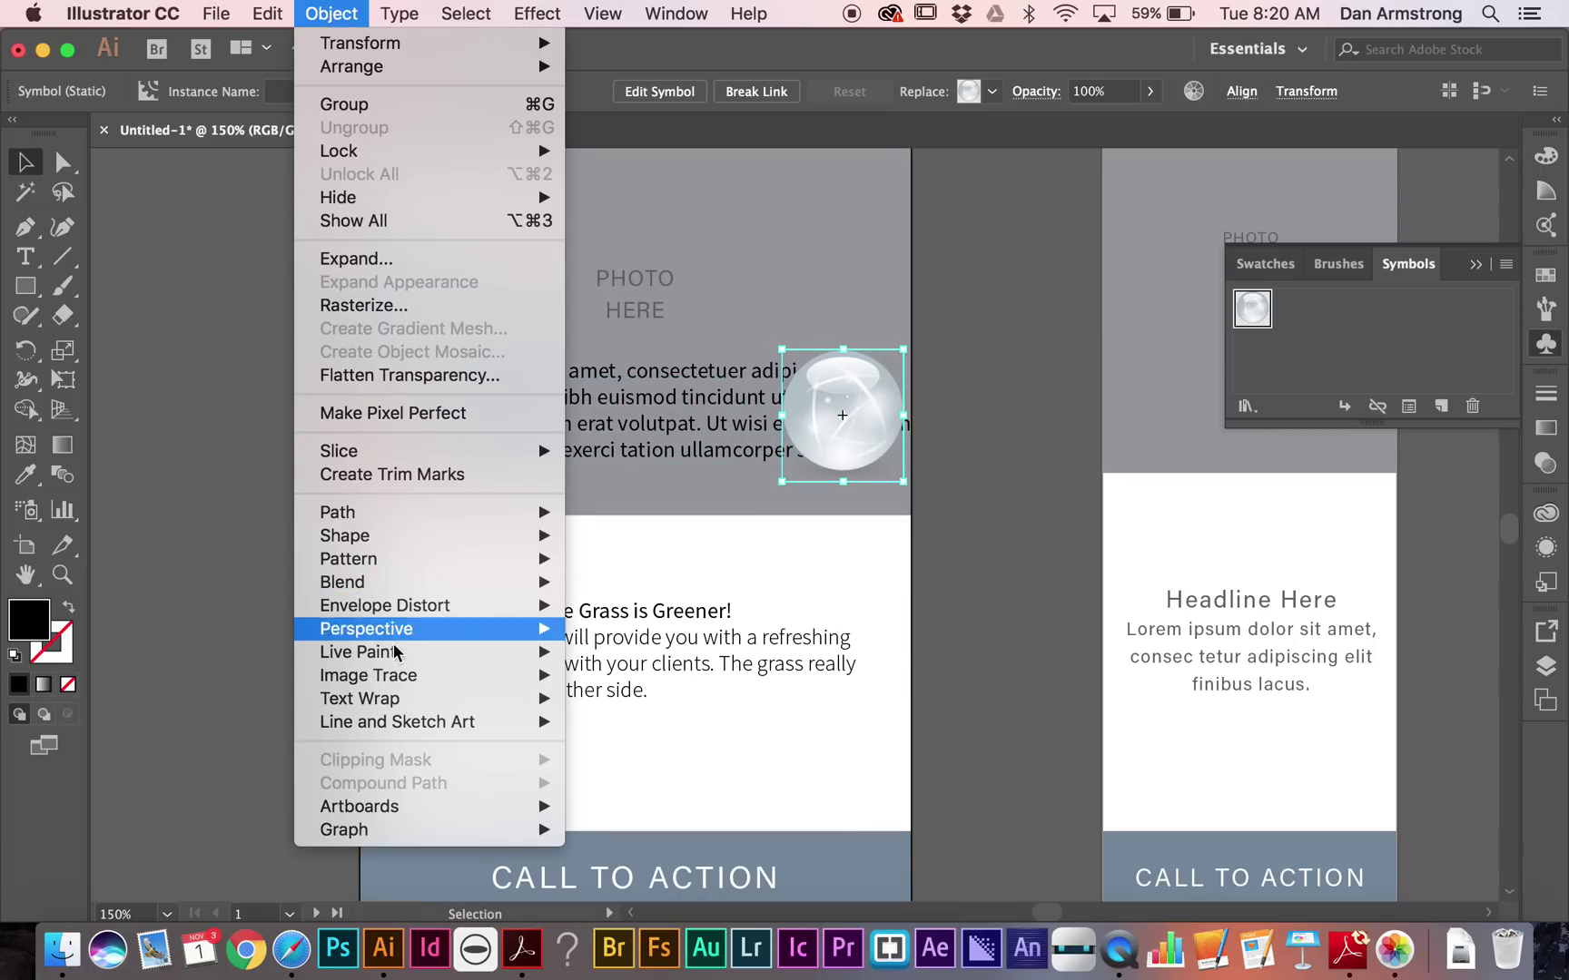
{"action": "mouse_move", "coordinate": [418, 699]}
{"action": "left_click", "coordinate": [605, 702]}
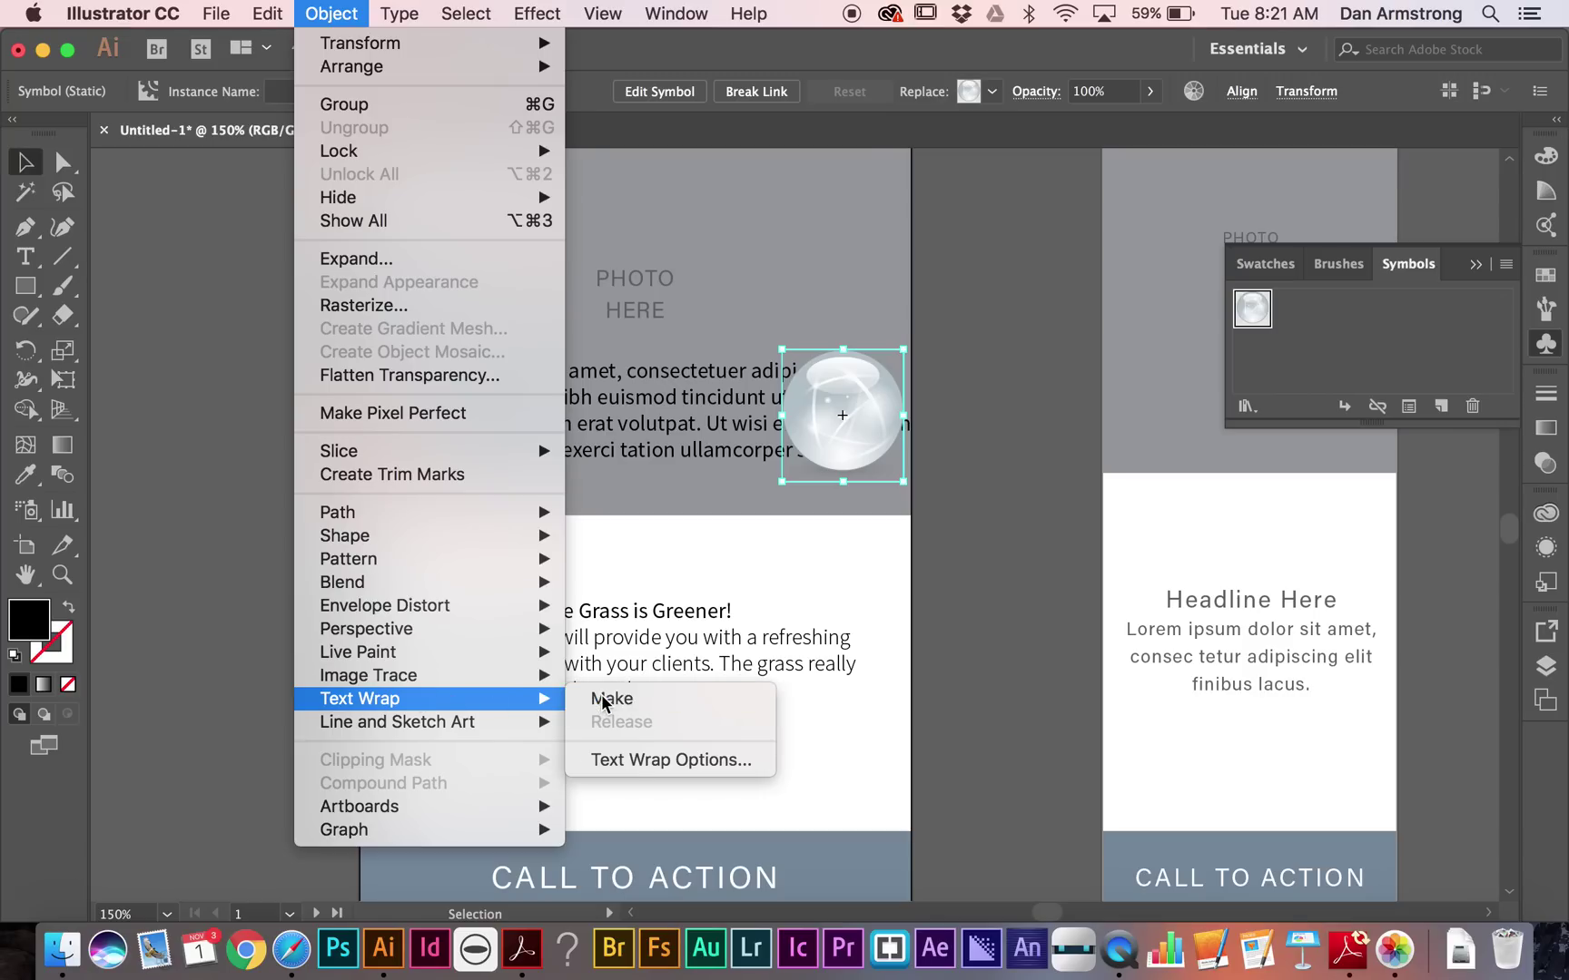
{"action": "left_click", "coordinate": [821, 399]}
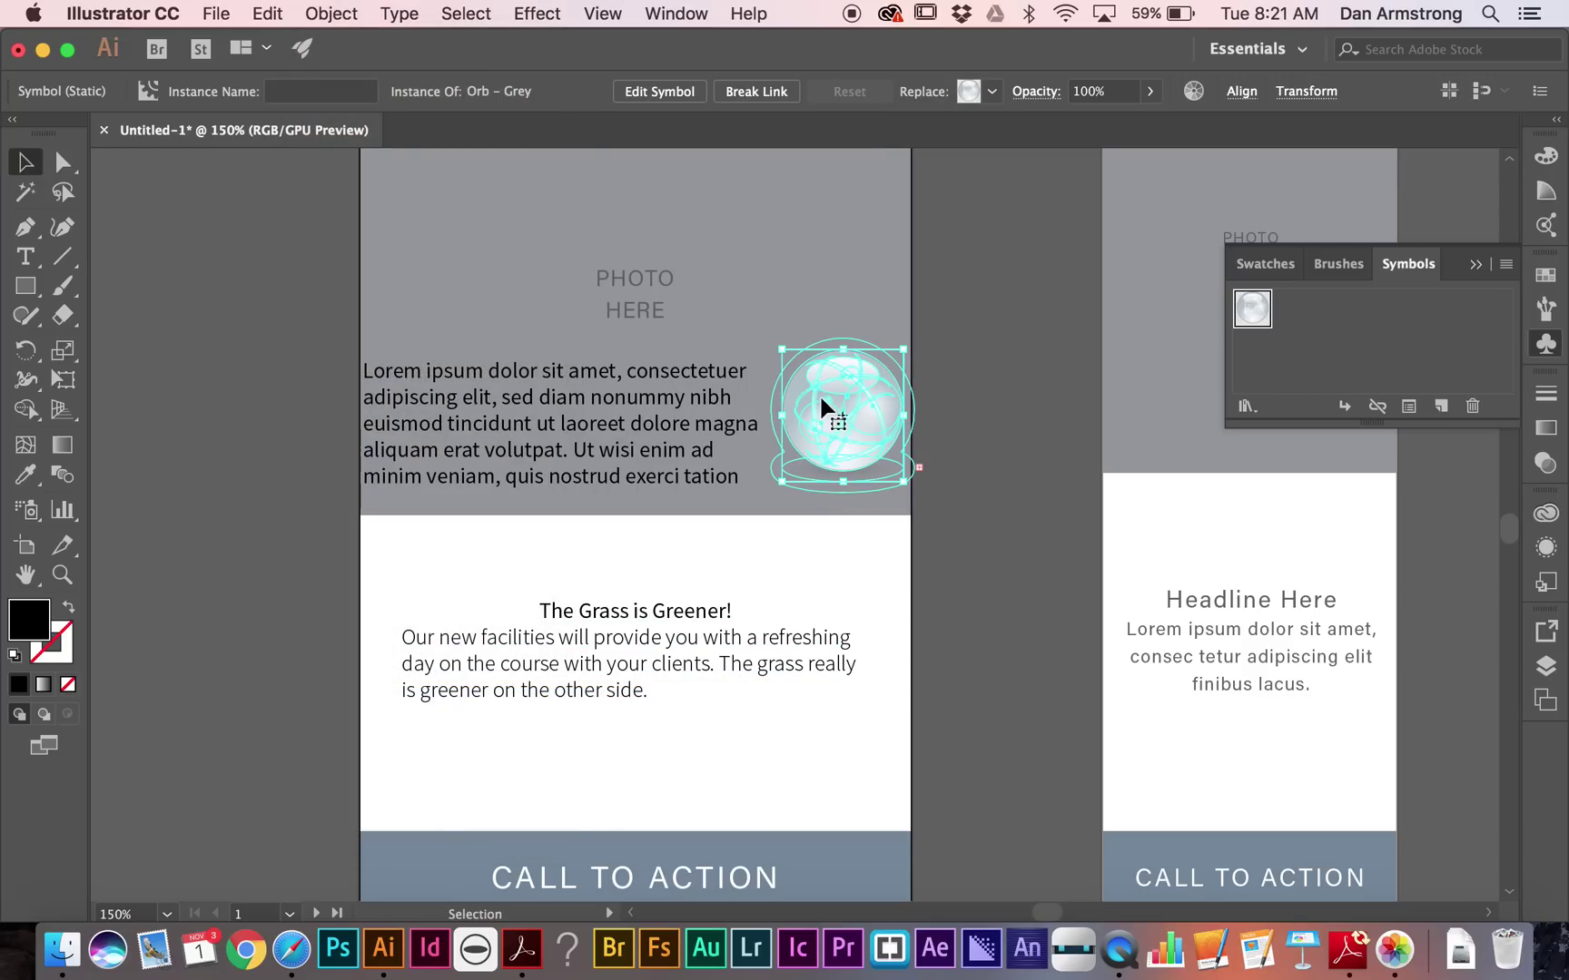
{"action": "left_click_drag", "start_coordinate": [818, 395], "coordinate": [798, 411]}
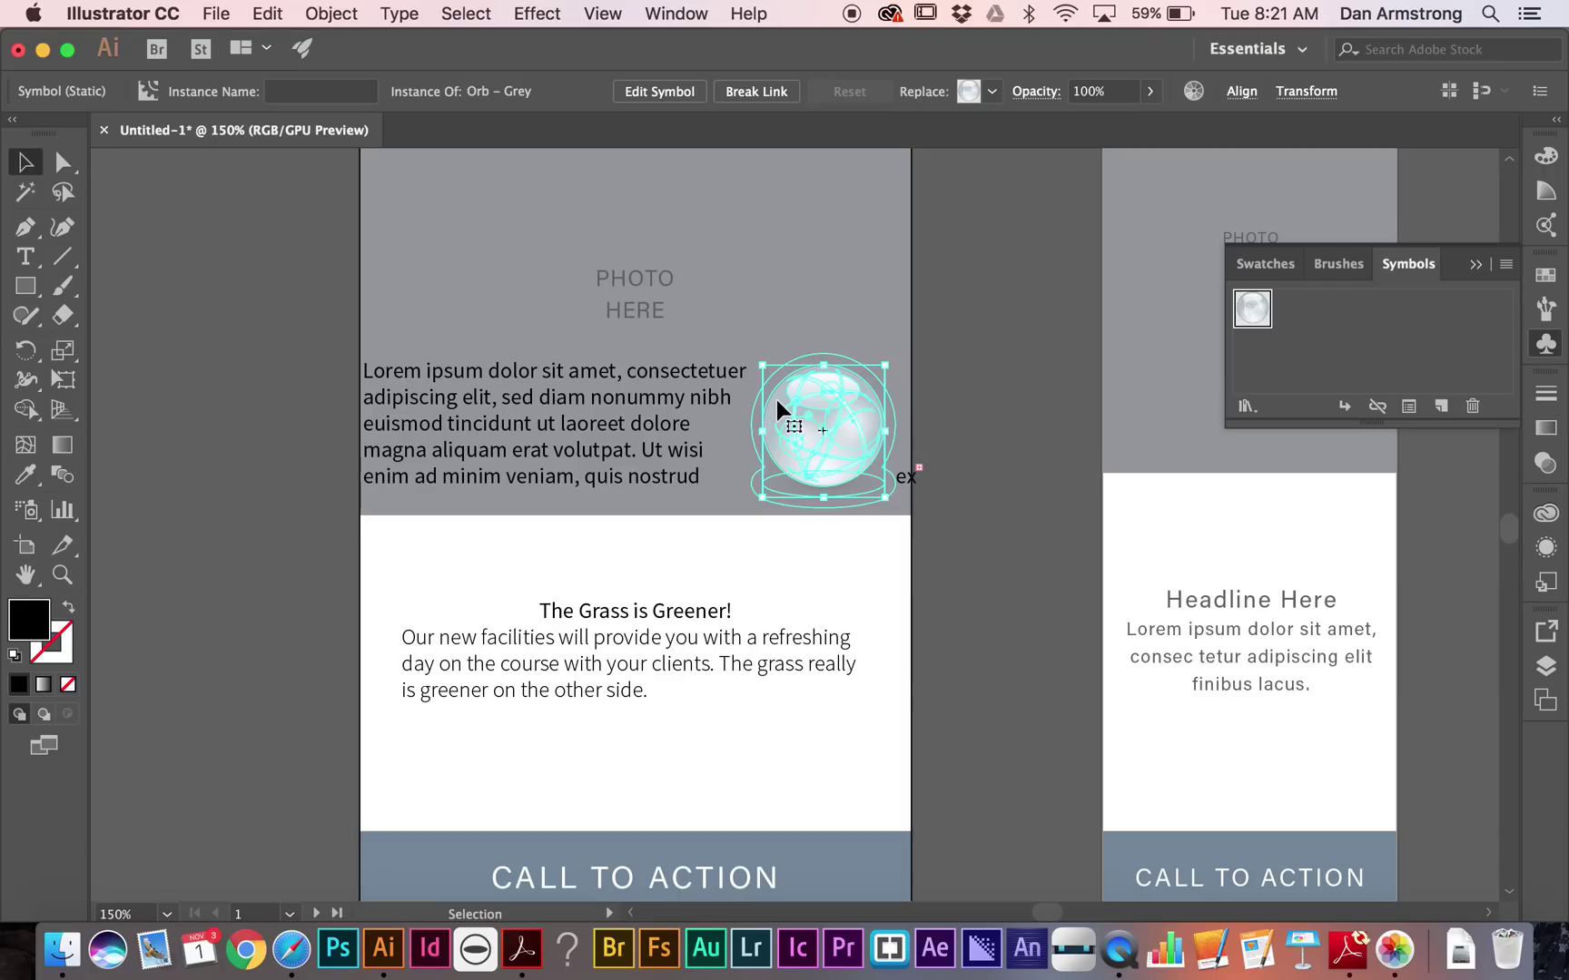
{"action": "left_click_drag", "start_coordinate": [783, 402], "coordinate": [804, 406]}
Step: Set the orb's Text Wrap Options offset to 2 pt with Preview on, then nudge the orb right
{"action": "left_click", "coordinate": [272, 13]}
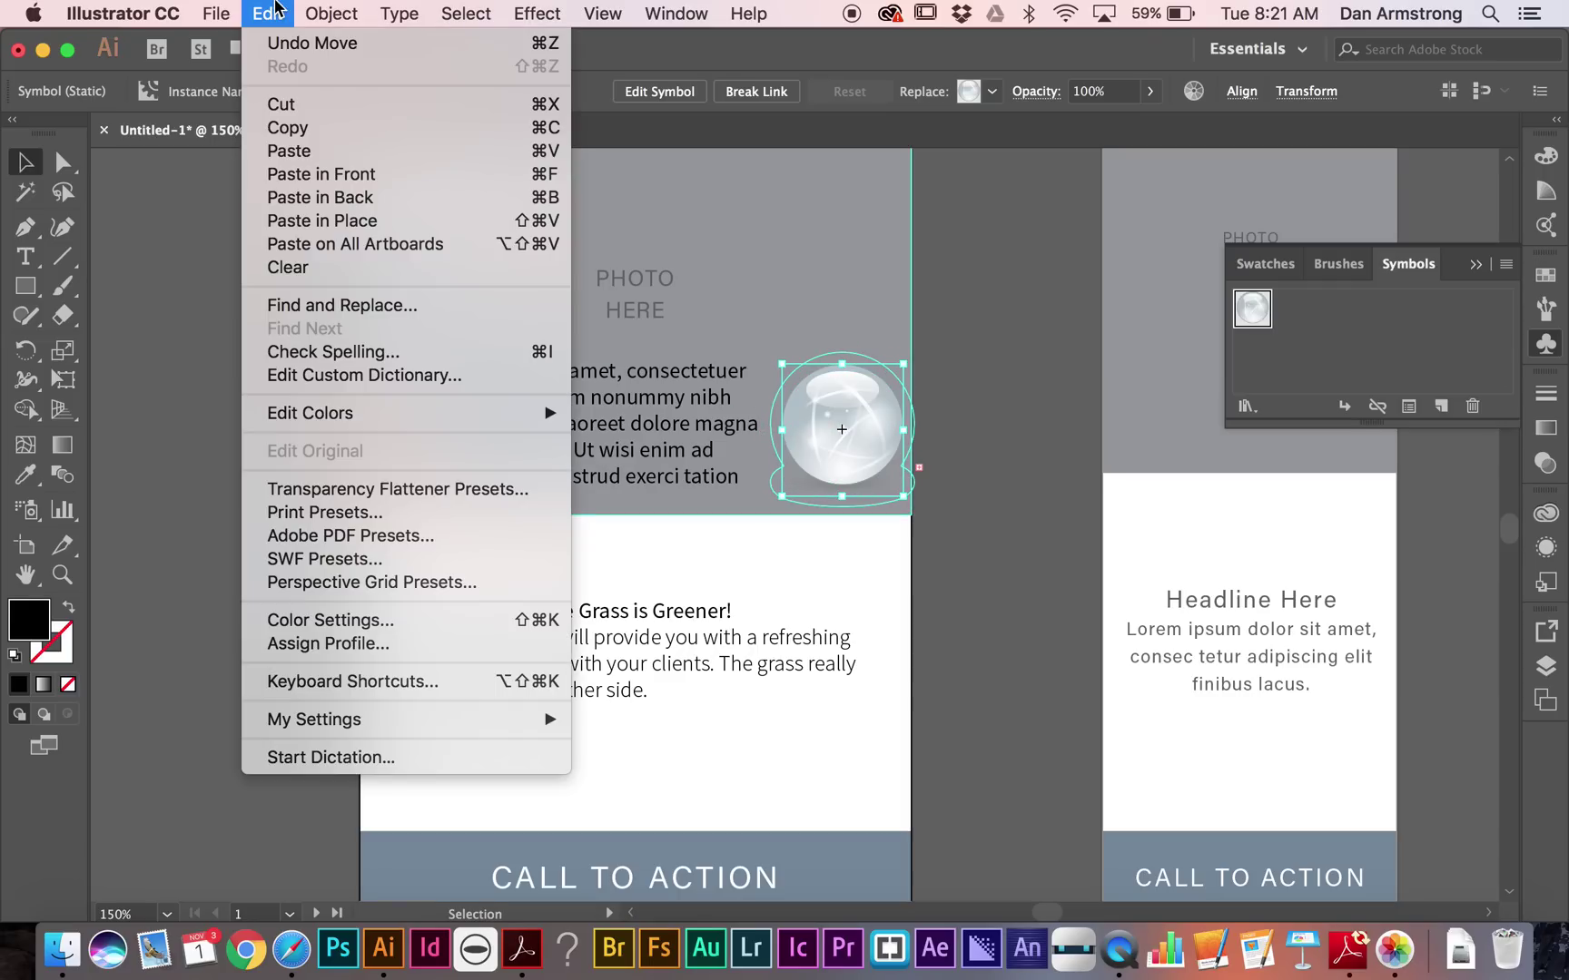
{"action": "mouse_move", "coordinate": [436, 639]}
{"action": "mouse_move", "coordinate": [459, 700]}
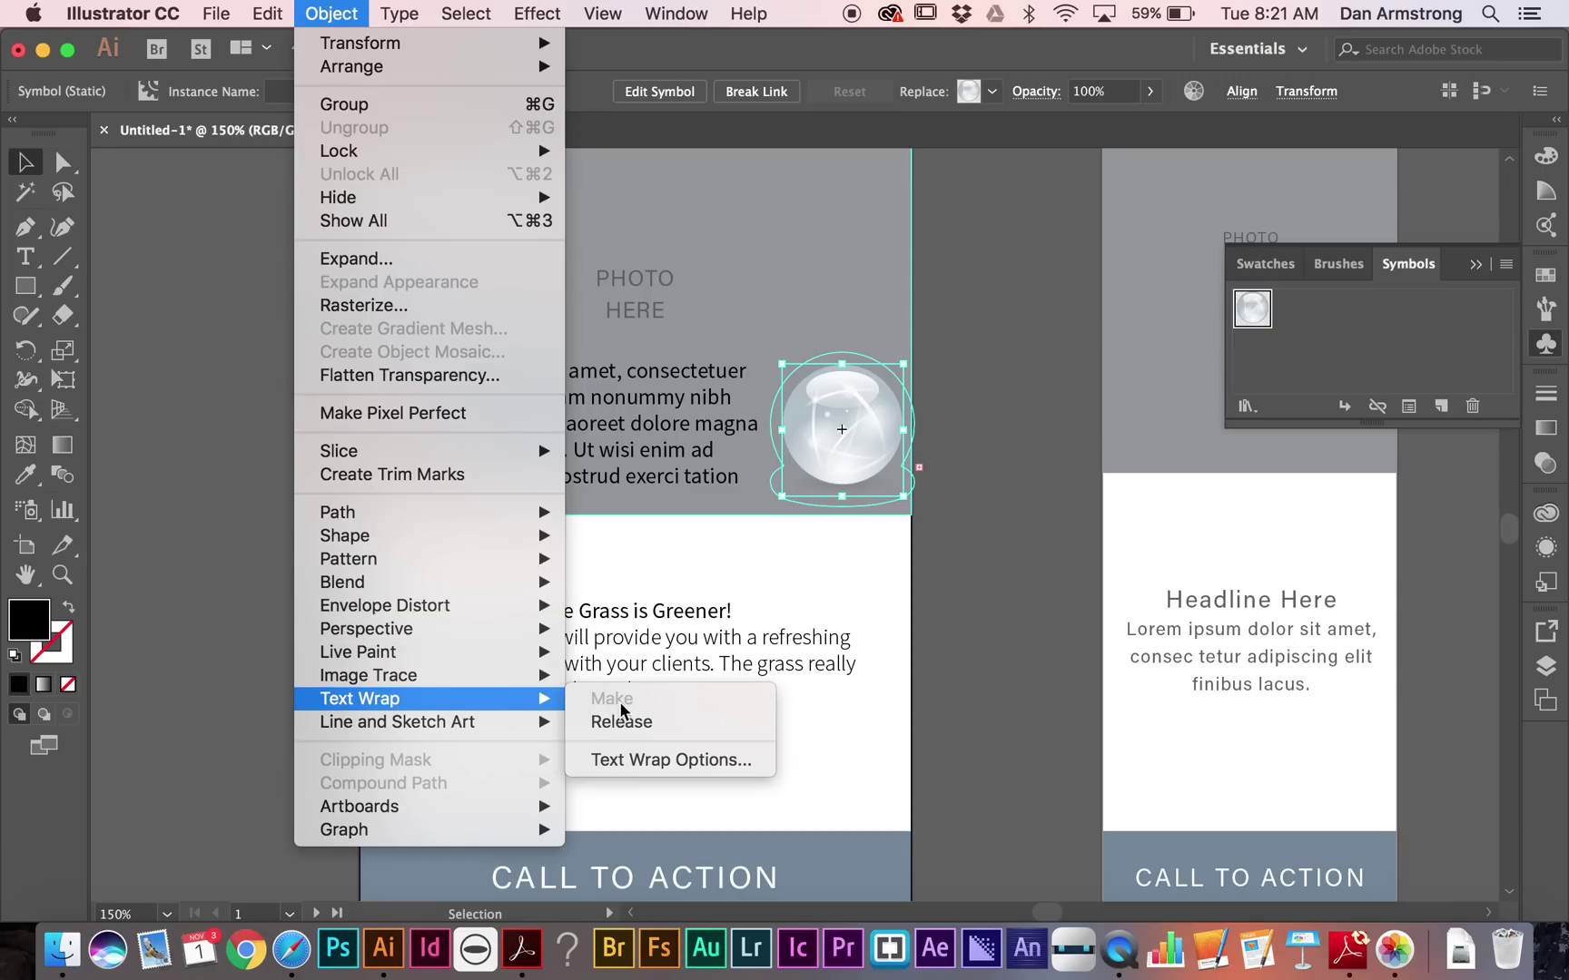
{"action": "left_click", "coordinate": [646, 761]}
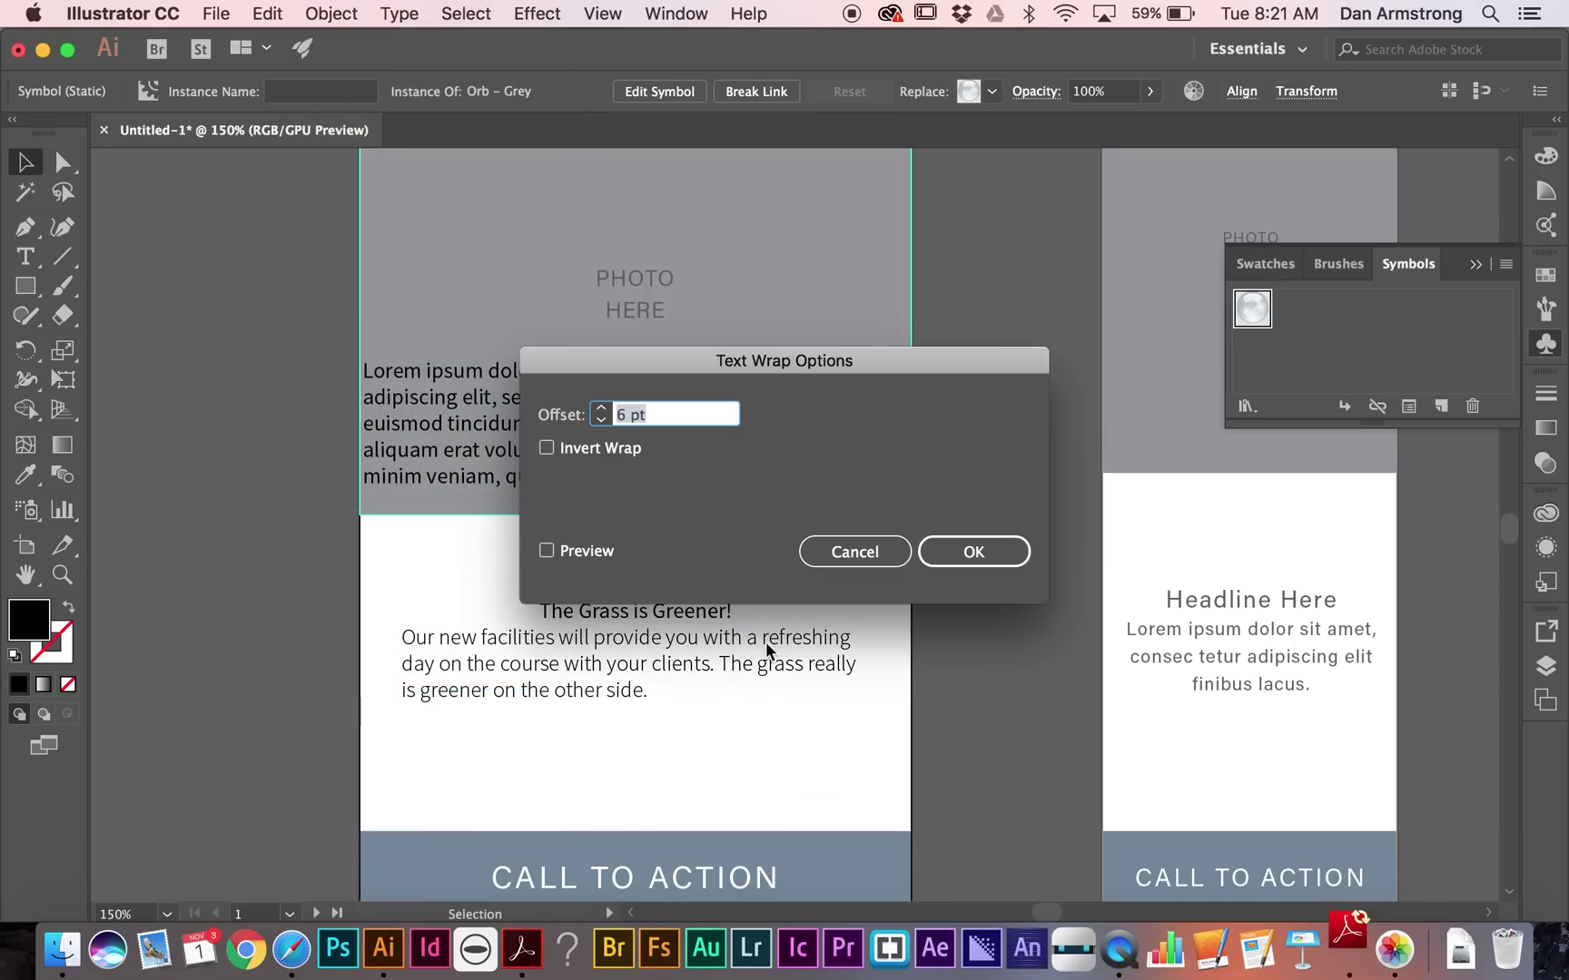
{"action": "left_click", "coordinate": [601, 419]}
{"action": "left_click", "coordinate": [601, 420]}
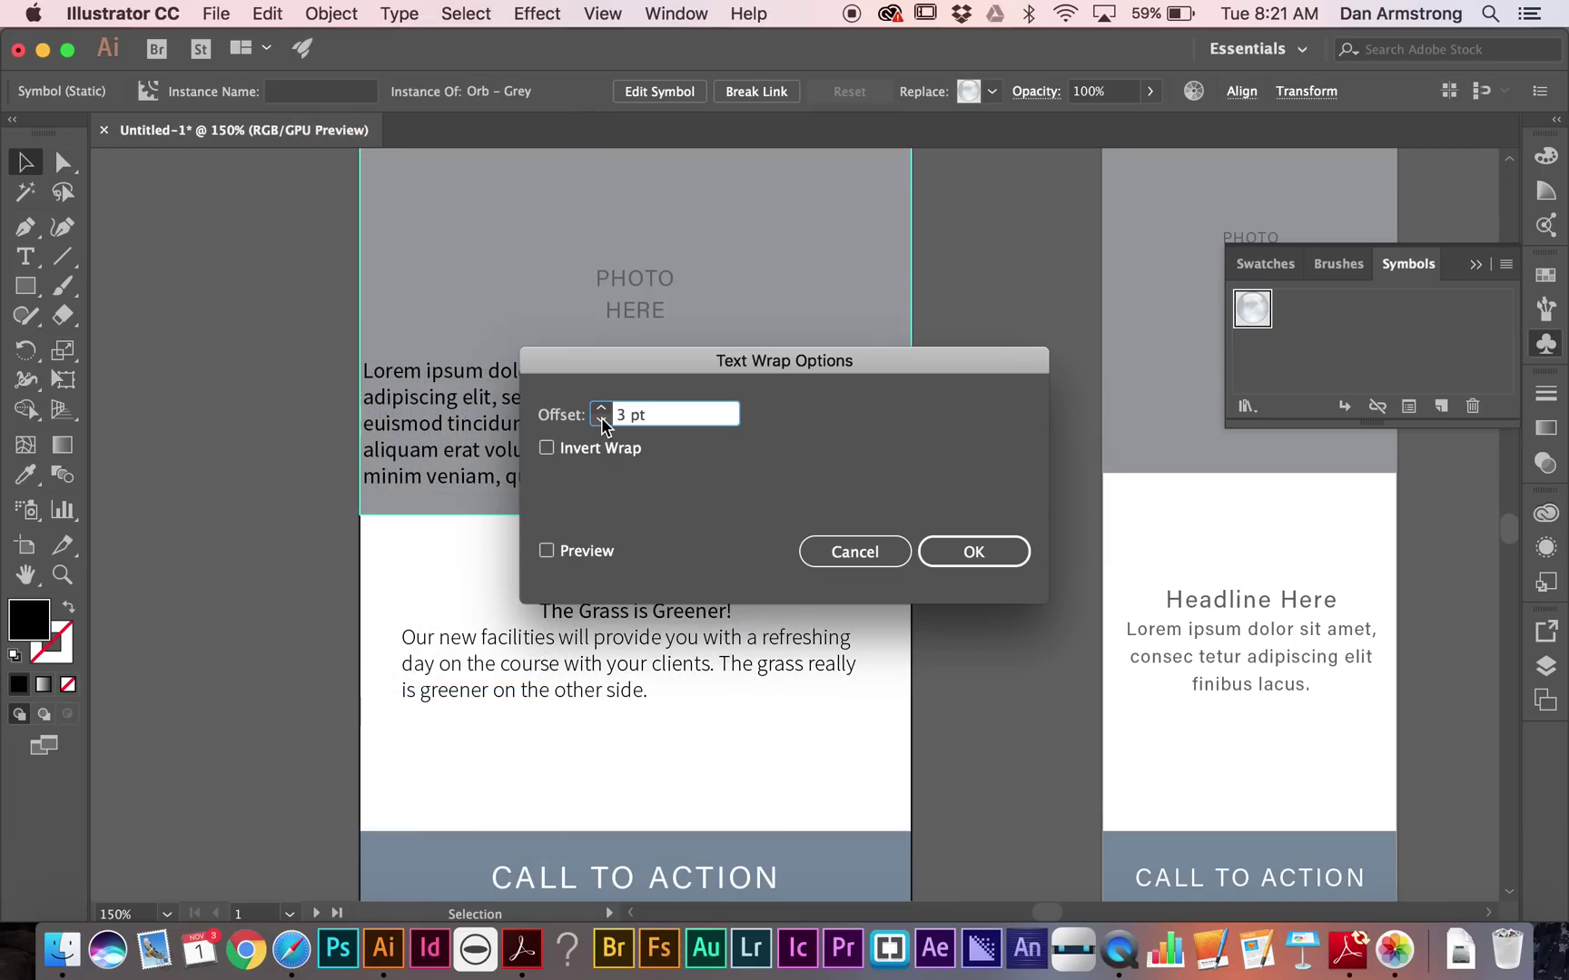
{"action": "left_click_drag", "start_coordinate": [640, 364], "coordinate": [1123, 254]}
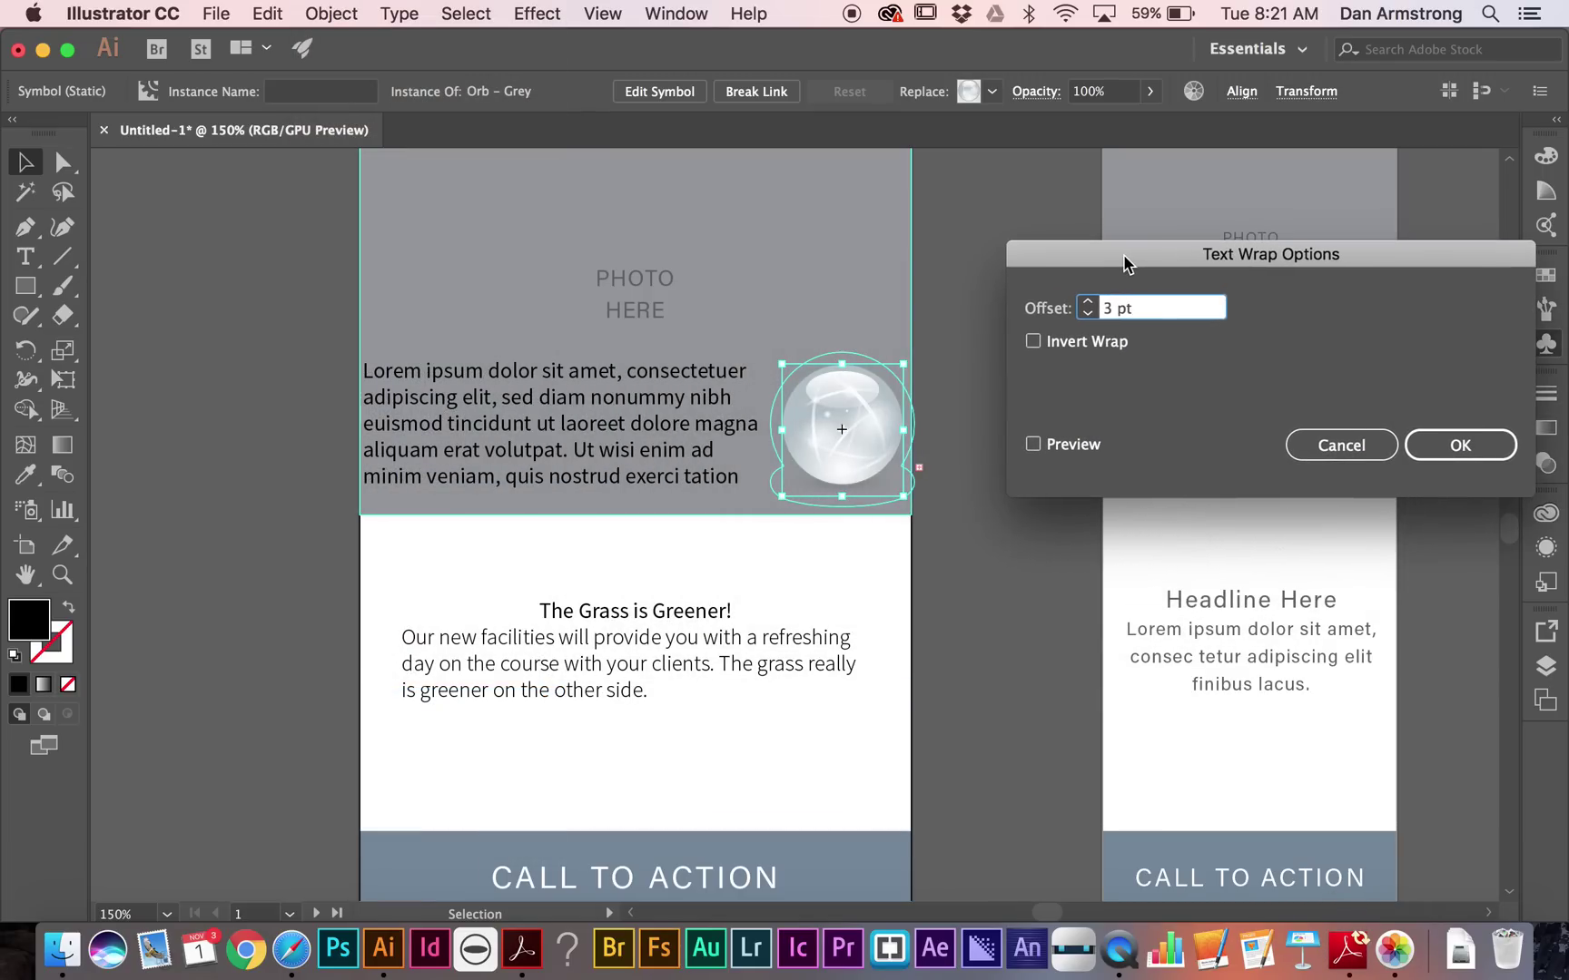
{"action": "left_click", "coordinate": [1033, 444]}
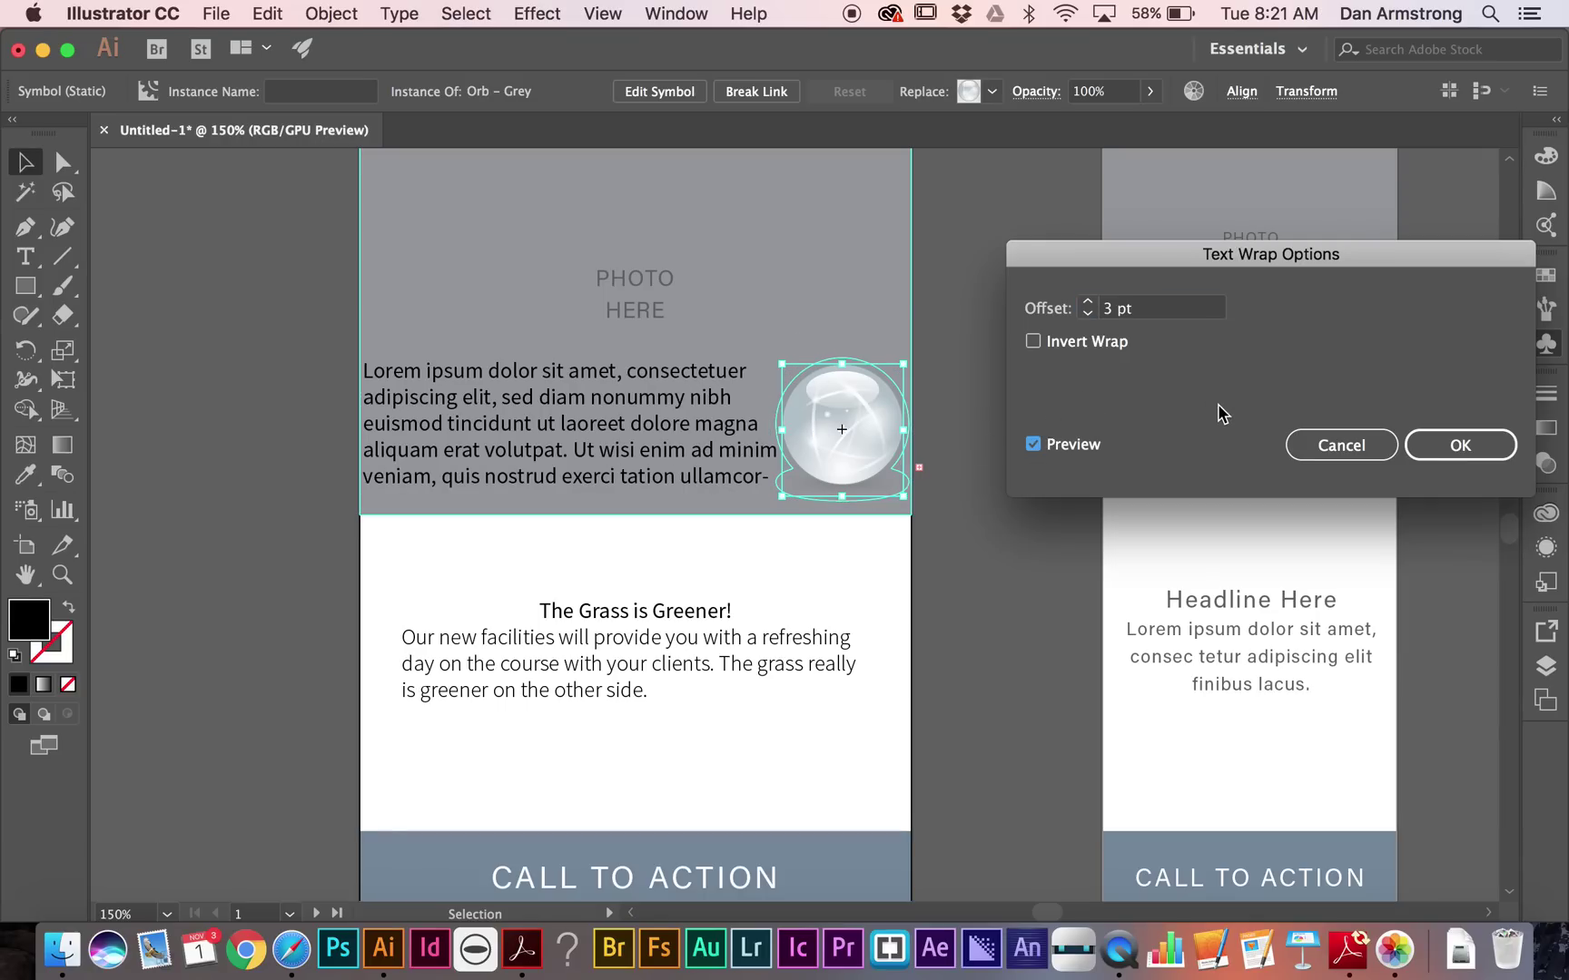
{"action": "left_click", "coordinate": [1088, 313]}
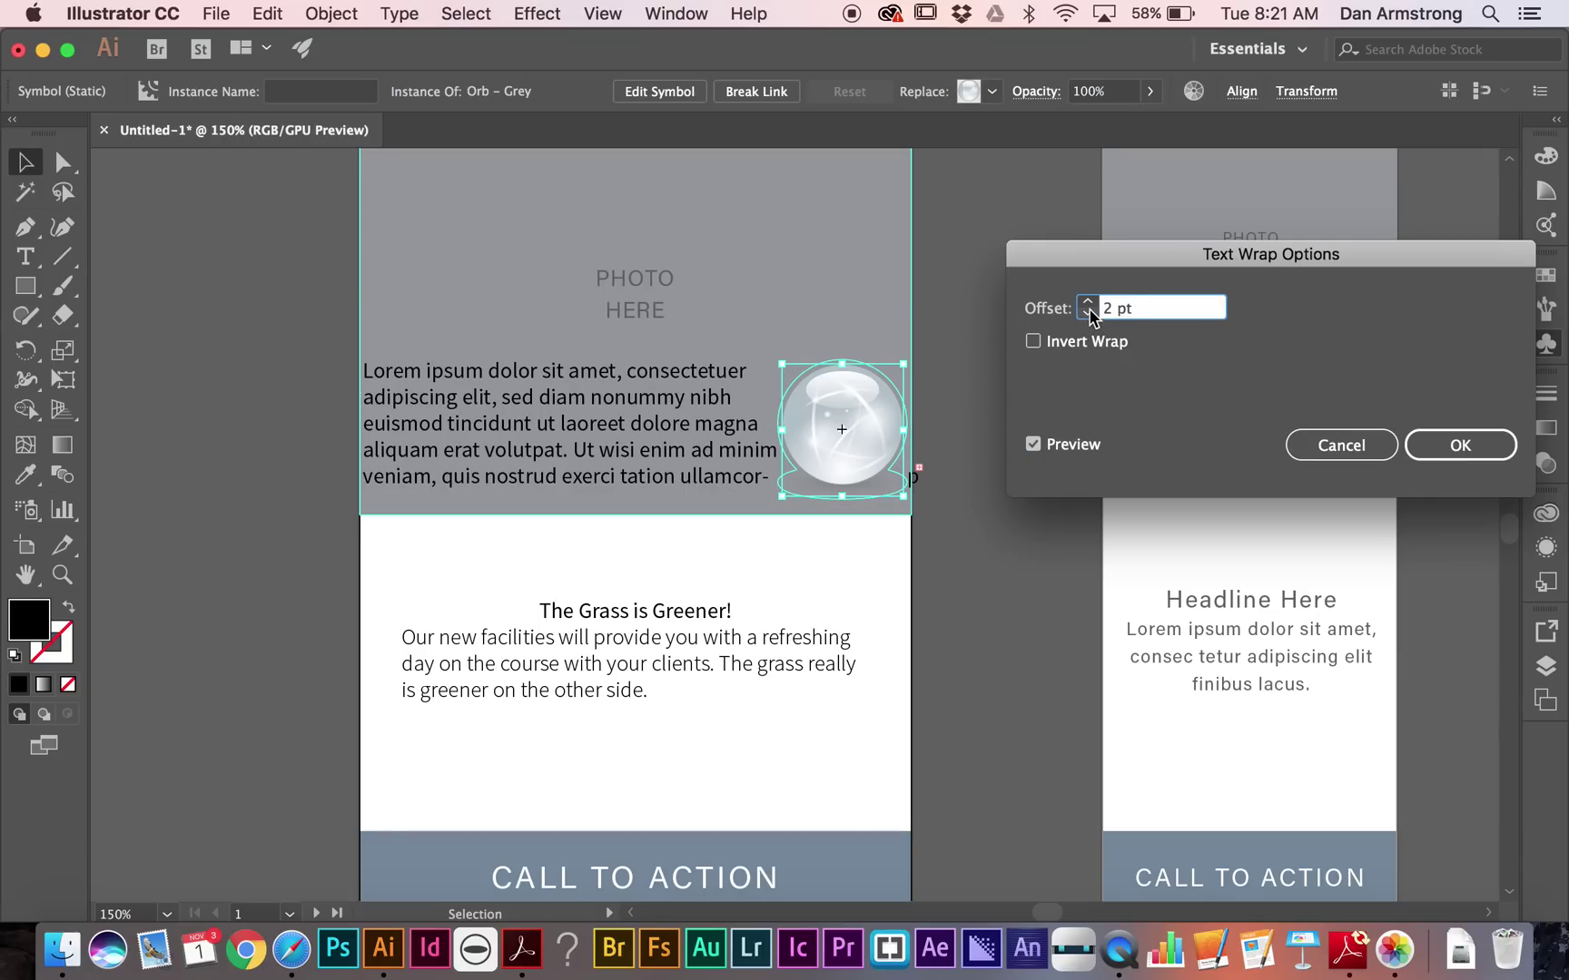
{"action": "left_click", "coordinate": [1463, 445]}
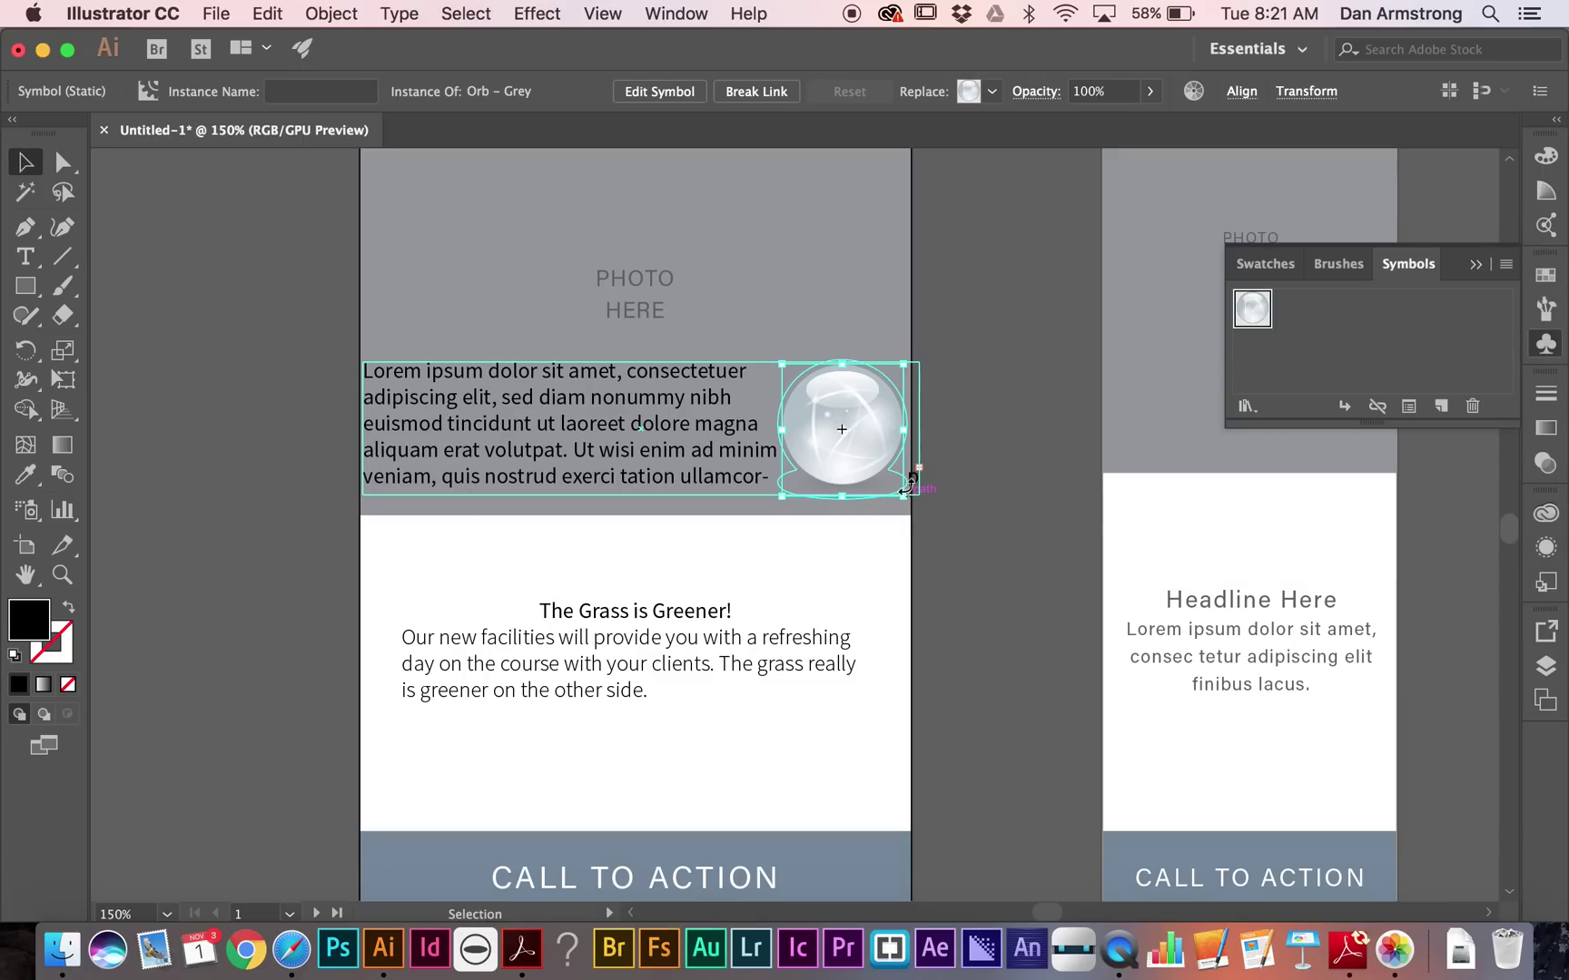
{"action": "left_click_drag", "start_coordinate": [871, 433], "coordinate": [879, 433]}
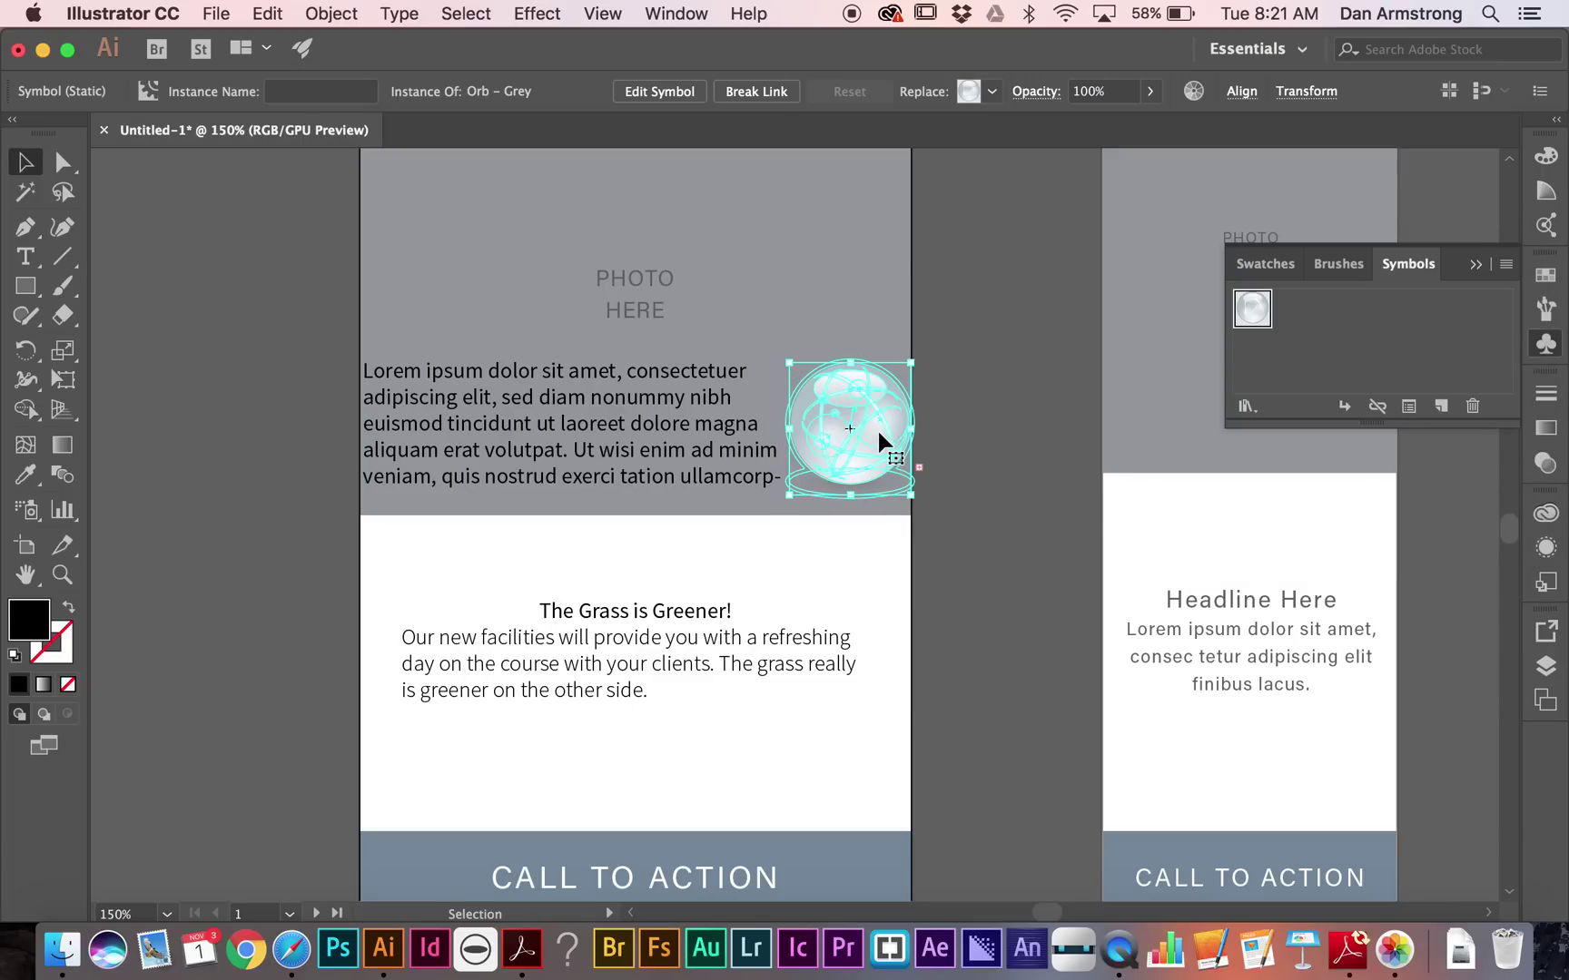
Step: Stretch the Lorem ipsum frame down so its fifth line, ending 'er suscipit', shows below the orb
{"action": "left_click", "coordinate": [635, 482]}
{"action": "left_click_drag", "start_coordinate": [643, 495], "coordinate": [645, 547]}
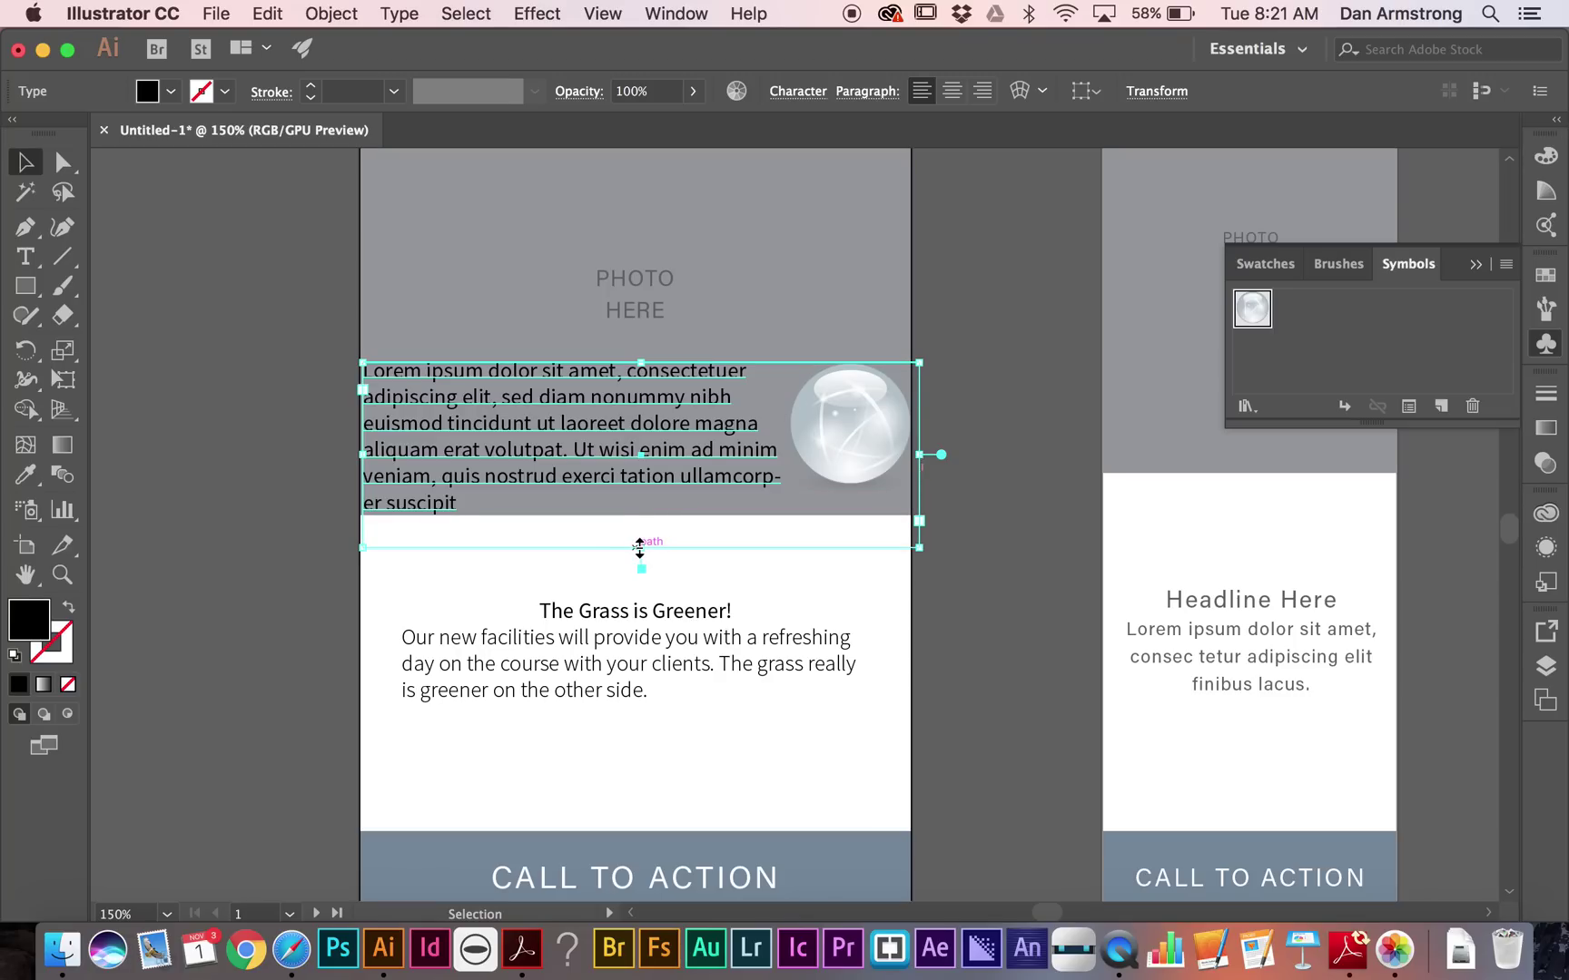
{"action": "left_click_drag", "start_coordinate": [639, 547], "coordinate": [639, 531]}
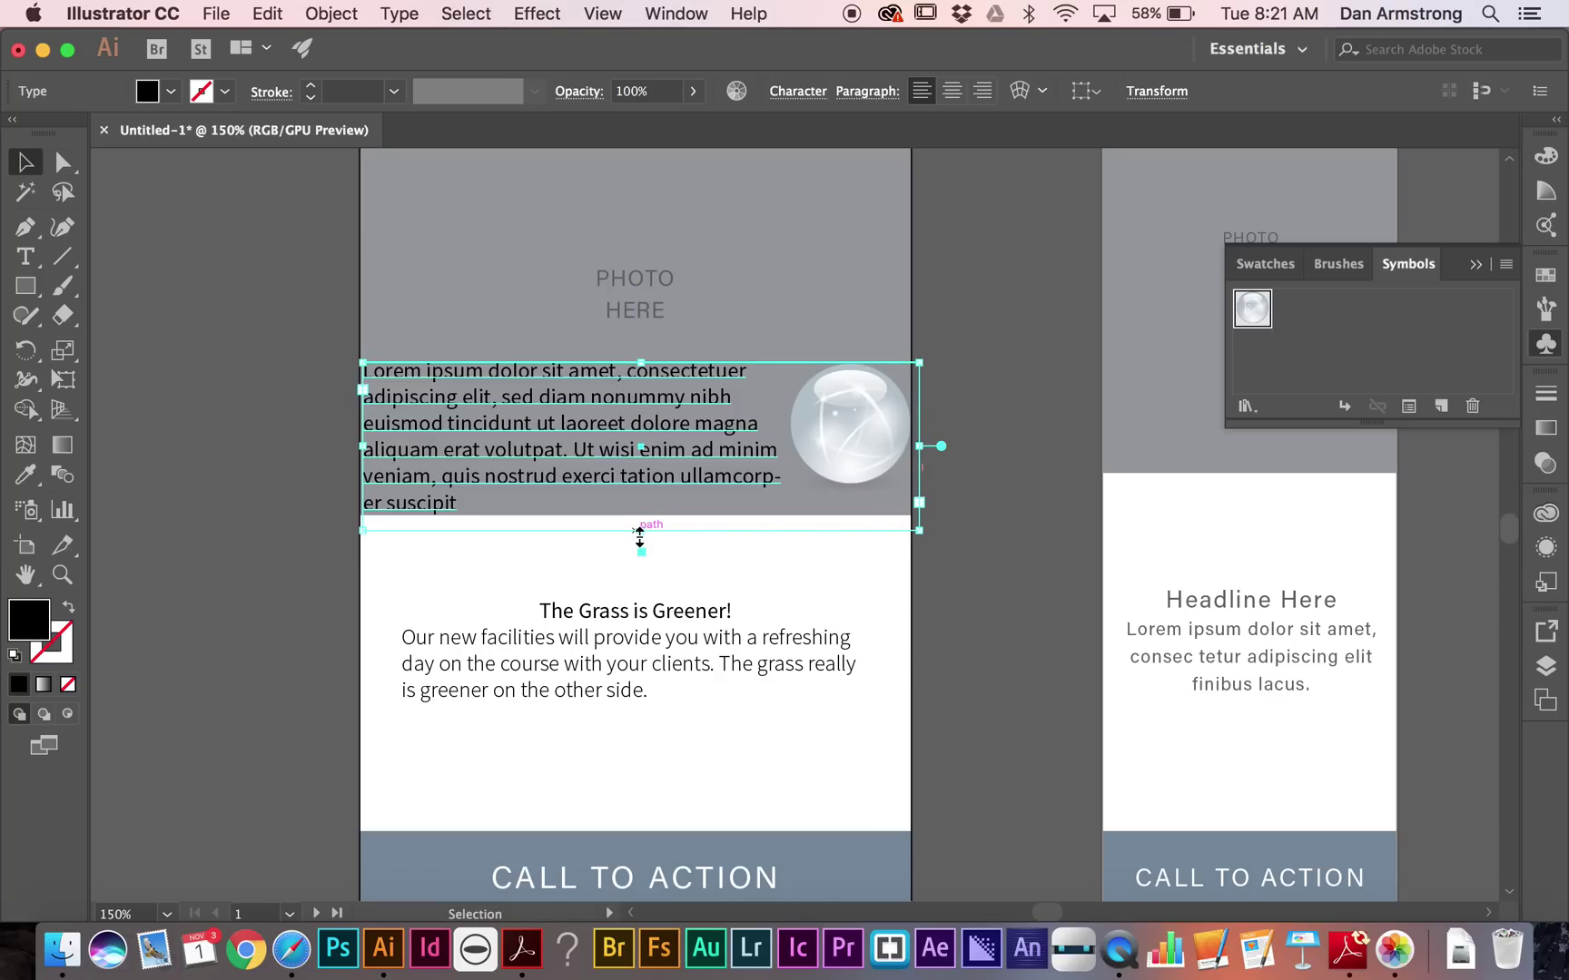